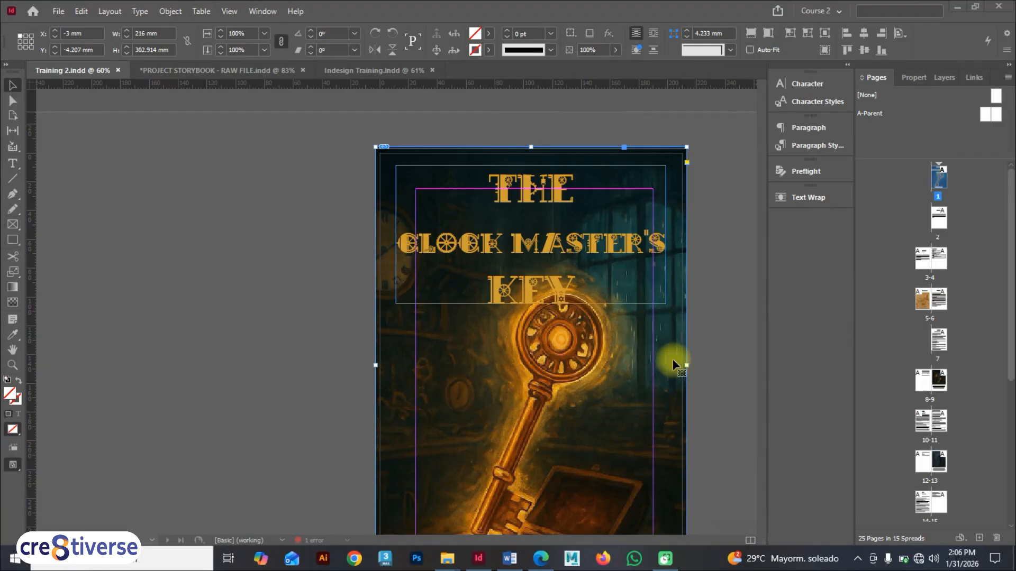
# Step: Open the Preflight panel and expand the overset text error to list the affected text frame
pyautogui.scroll(-5, 481, 335)
pyautogui.scroll(-14, 458, 436)
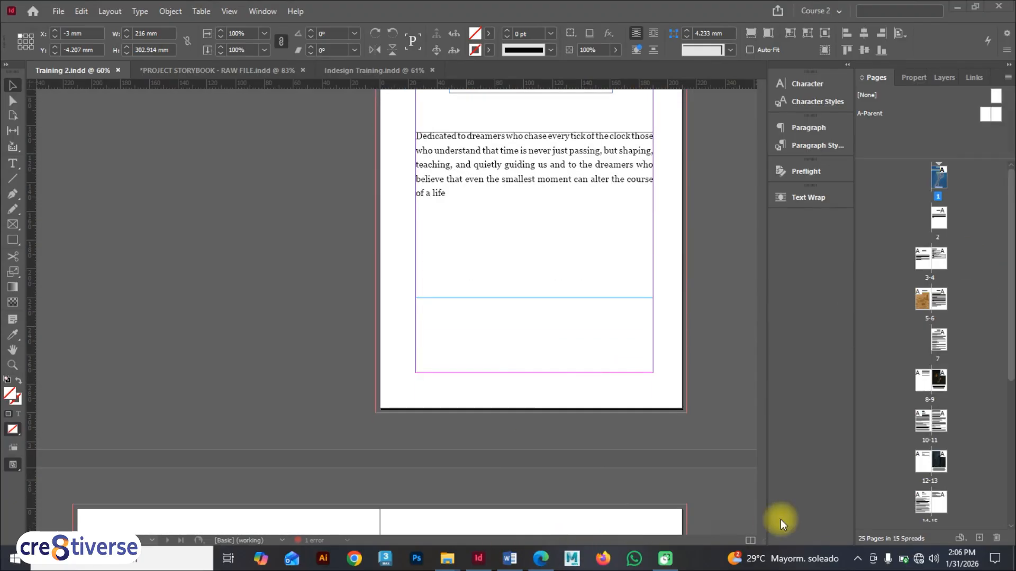
pyautogui.scroll(-4, 425, 485)
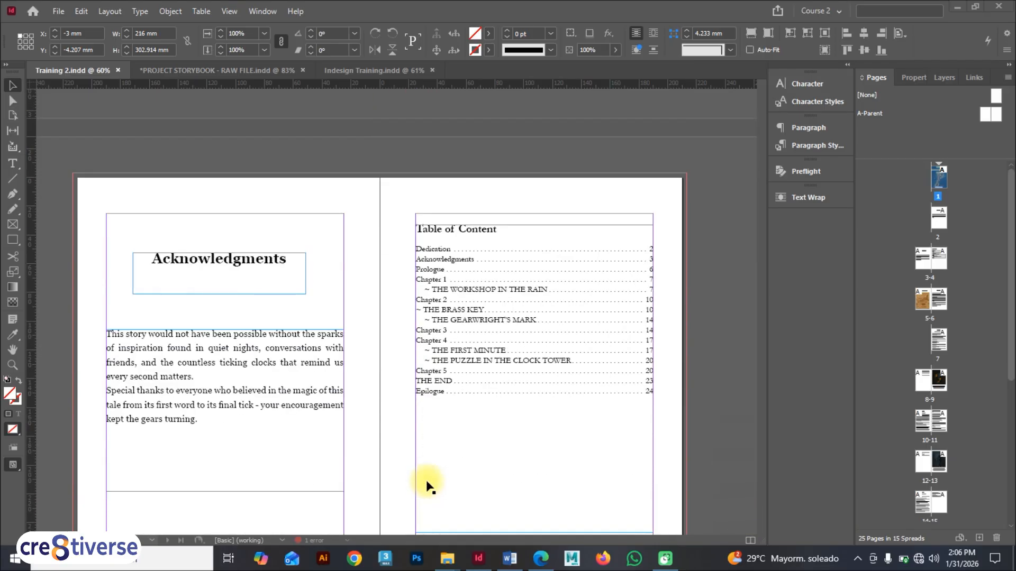
pyautogui.scroll(1, 426, 483)
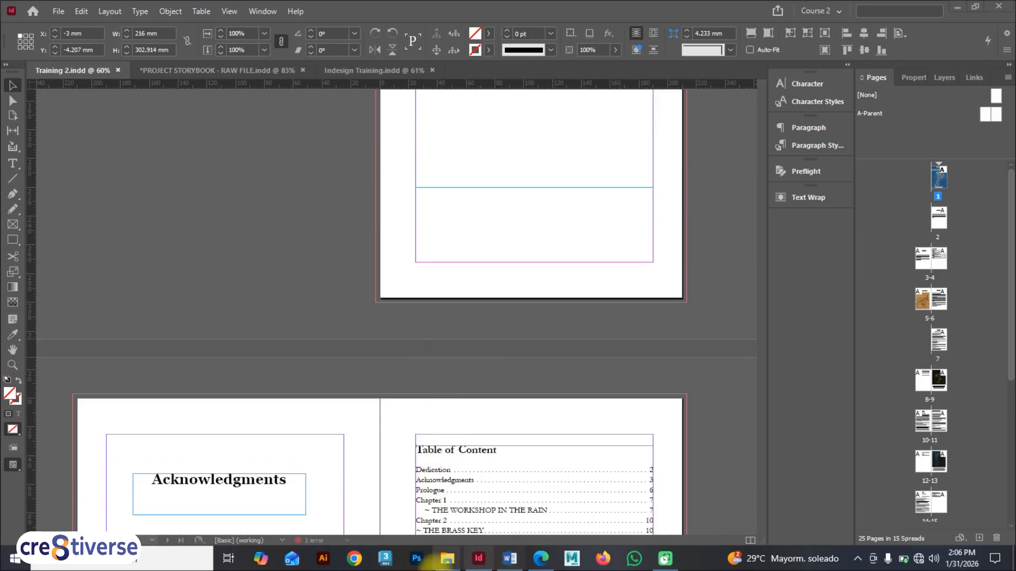
pyautogui.click(317, 539)
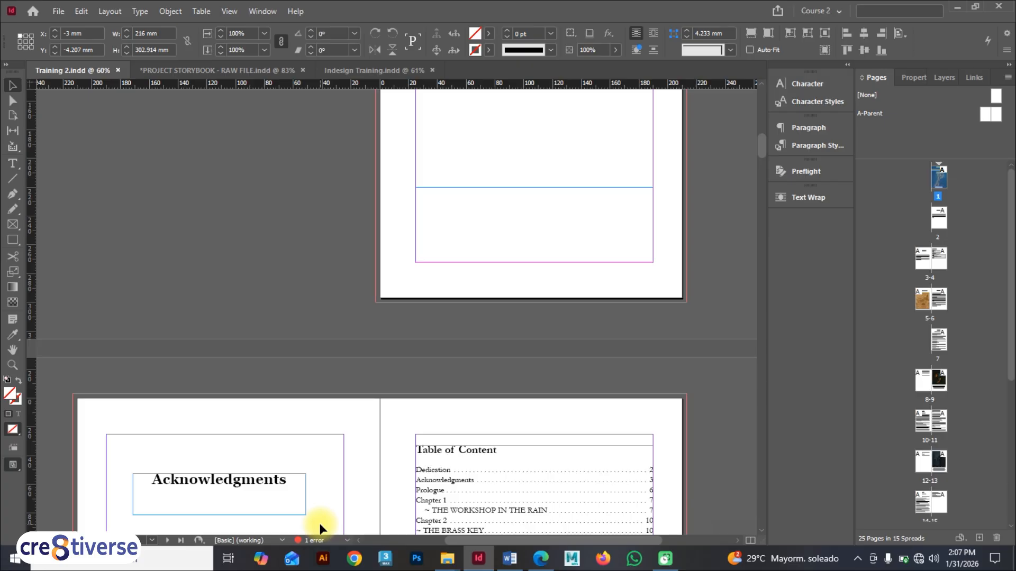
pyautogui.press('F9')
pyautogui.click(810, 172)
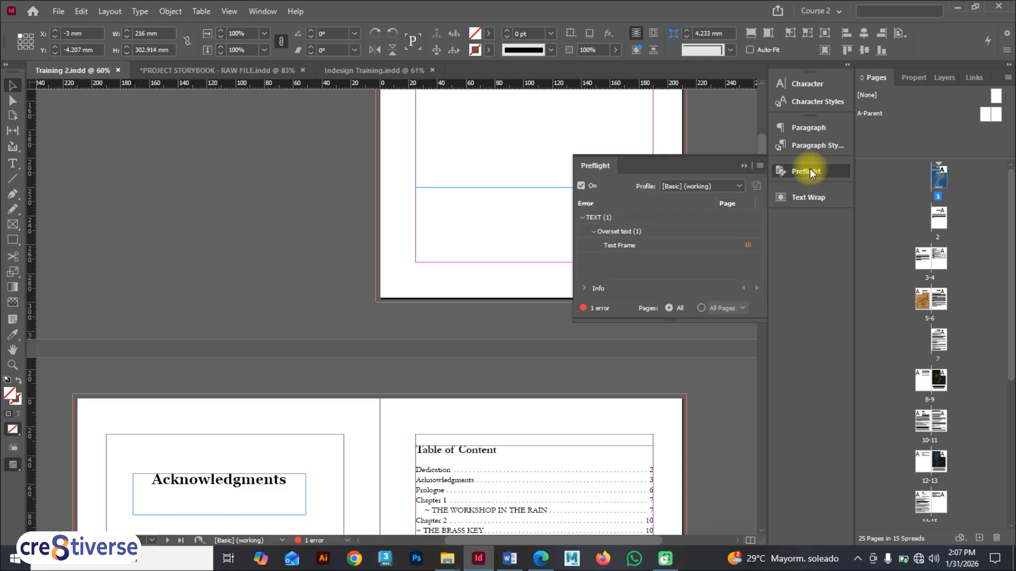
pyautogui.click(624, 232)
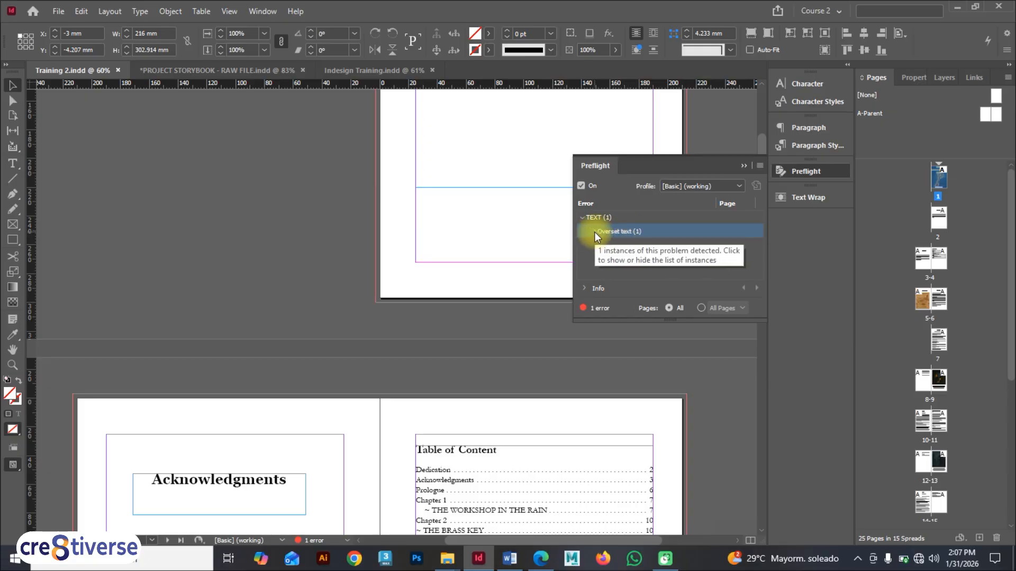
pyautogui.click(594, 232)
# Step: Jump to the overset frame and widen the '~ THE BRASS KEY' title frame so its text fits
pyautogui.doubleClick(623, 247)
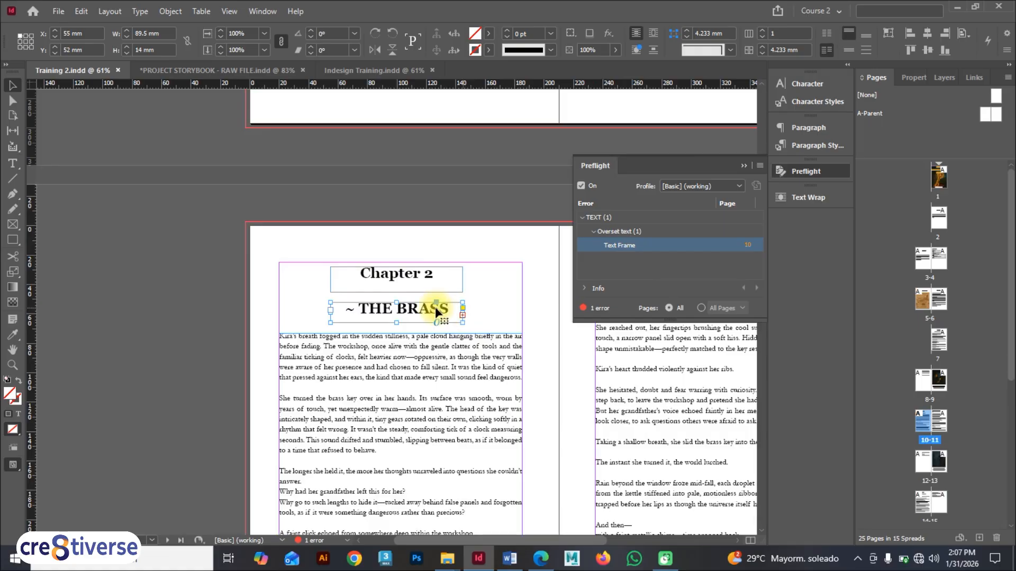
pyautogui.scroll(5, 331, 309)
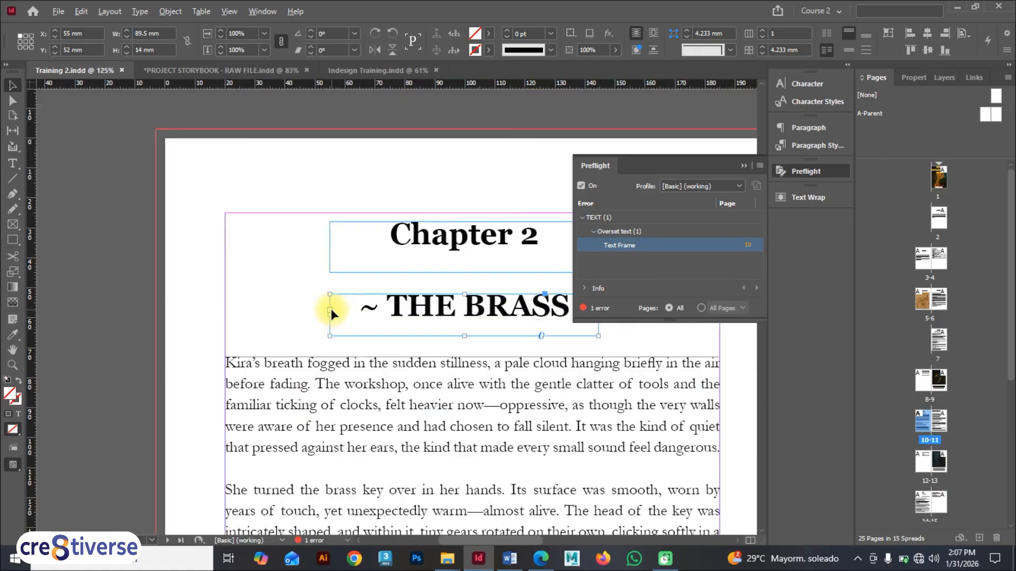
pyautogui.moveTo(328, 325); pyautogui.dragTo(173, 324)
pyautogui.click(741, 166)
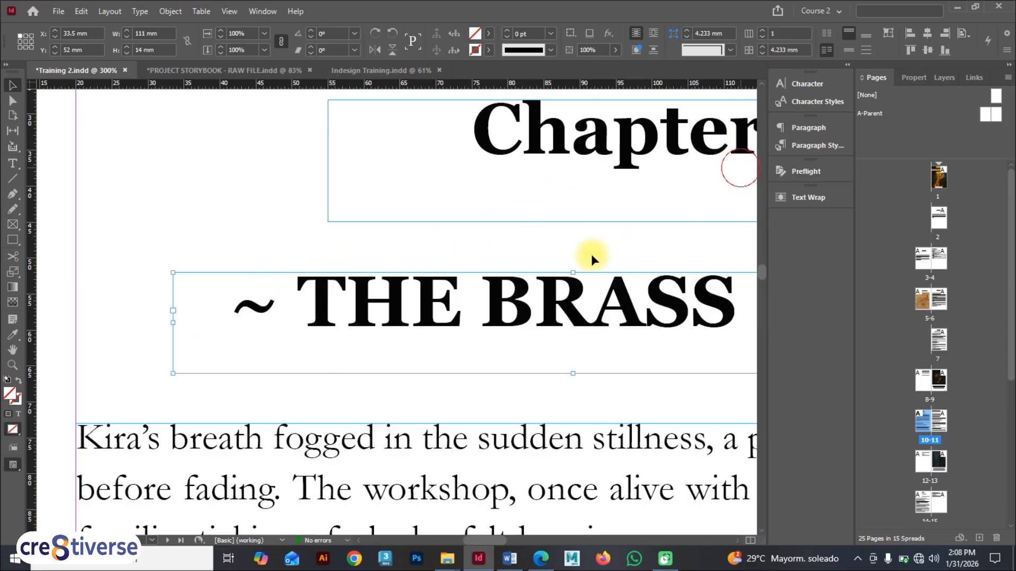
pyautogui.scroll(-4, 478, 312)
pyautogui.moveTo(478, 312); pyautogui.dragTo(483, 312)
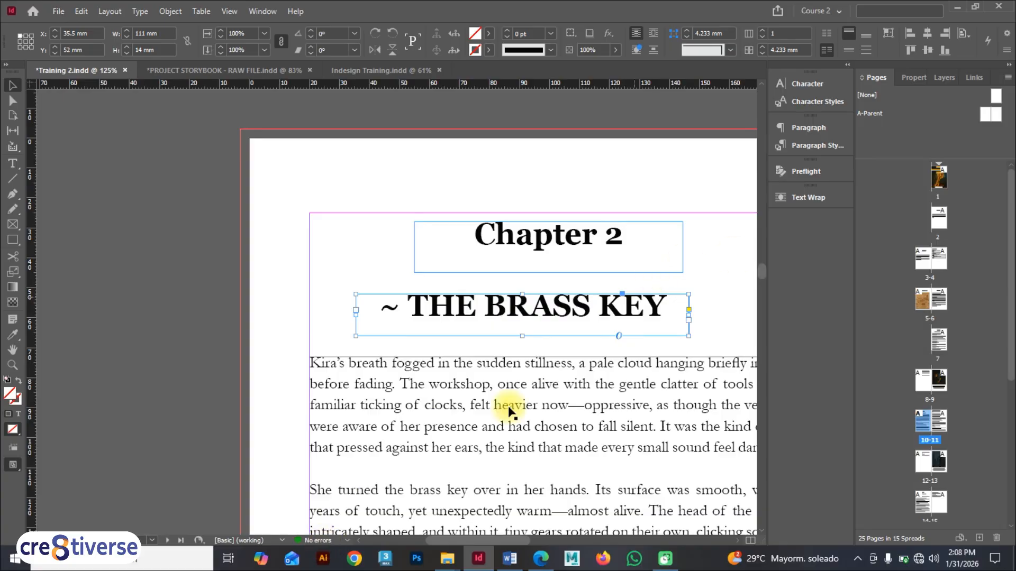
# Step: Browse the cover and dedication pages of the document
pyautogui.doubleClick(937, 176)
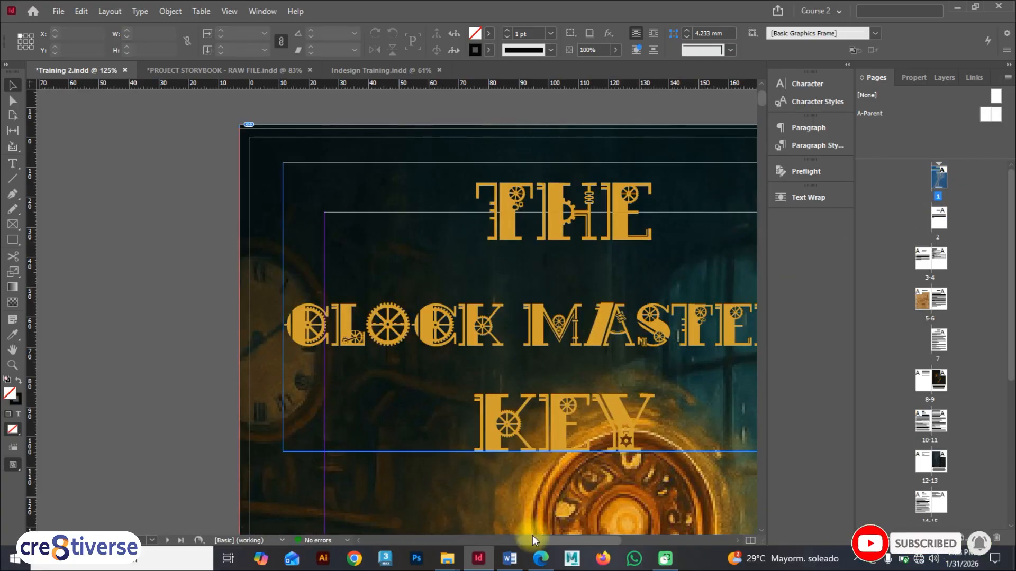
pyautogui.moveTo(534, 539); pyautogui.dragTo(571, 538)
pyautogui.scroll(-3, 447, 333)
pyautogui.scroll(-6, 447, 332)
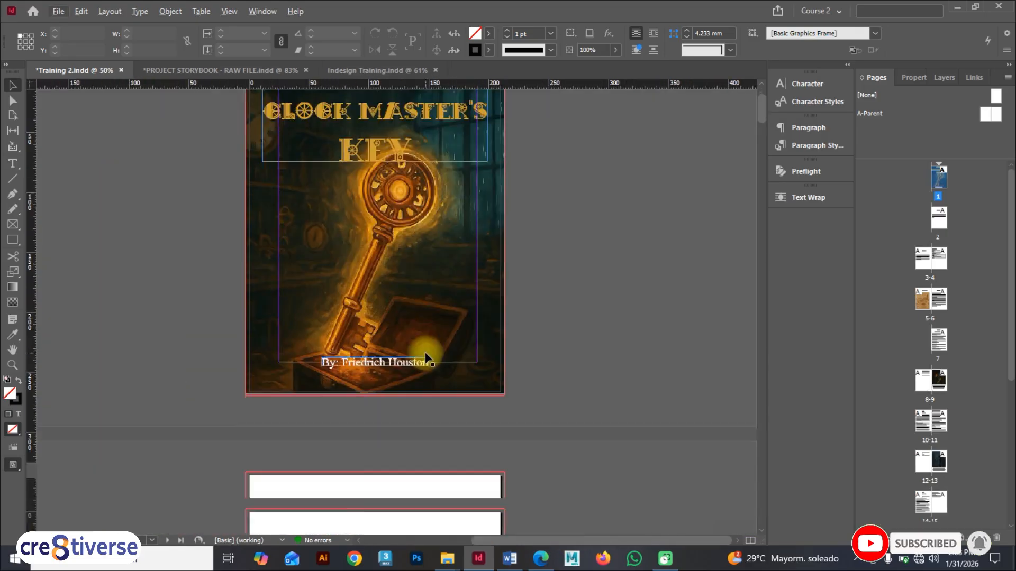
pyautogui.scroll(3, 423, 351)
pyautogui.scroll(-3, 424, 348)
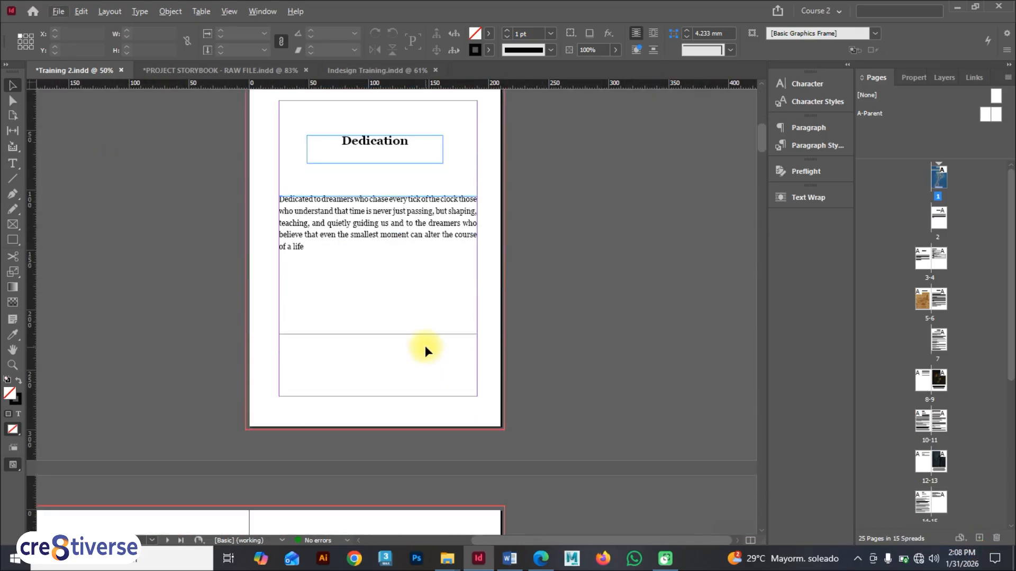
pyautogui.scroll(3, 425, 345)
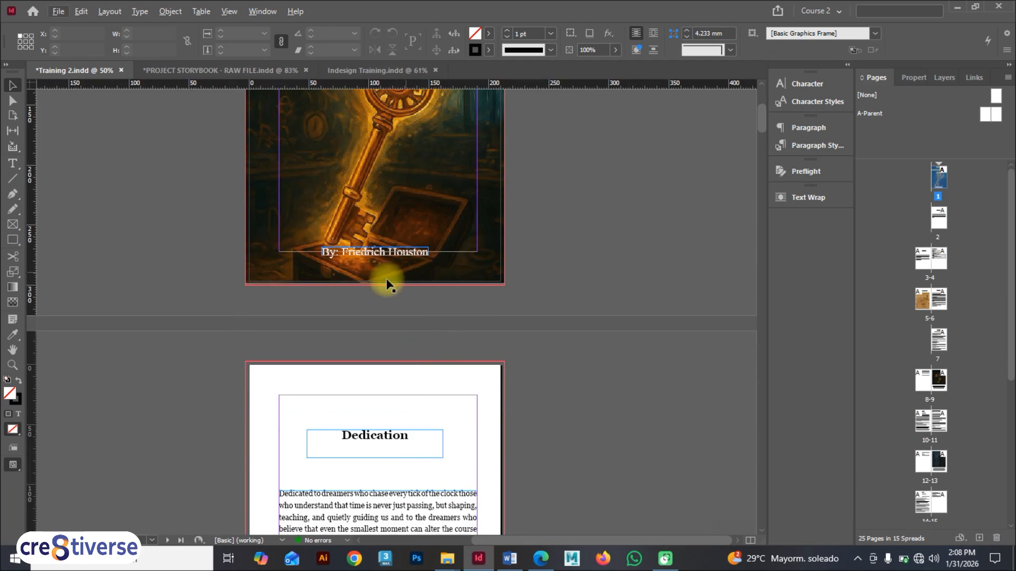
pyautogui.scroll(3, 386, 285)
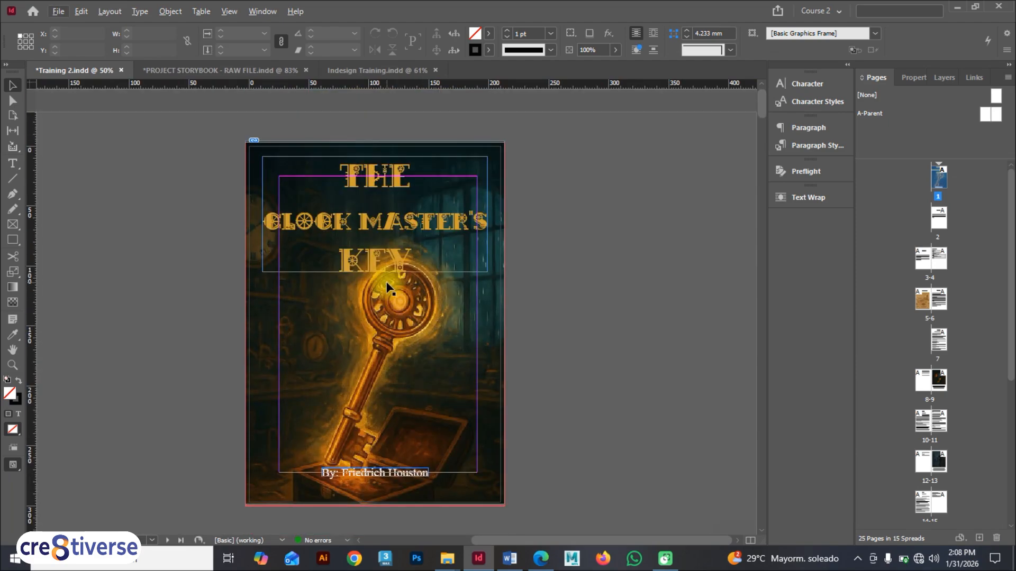
# Step: Open the A-Parent spread and draw a small text frame below the left page's bottom margin
pyautogui.doubleClick(986, 116)
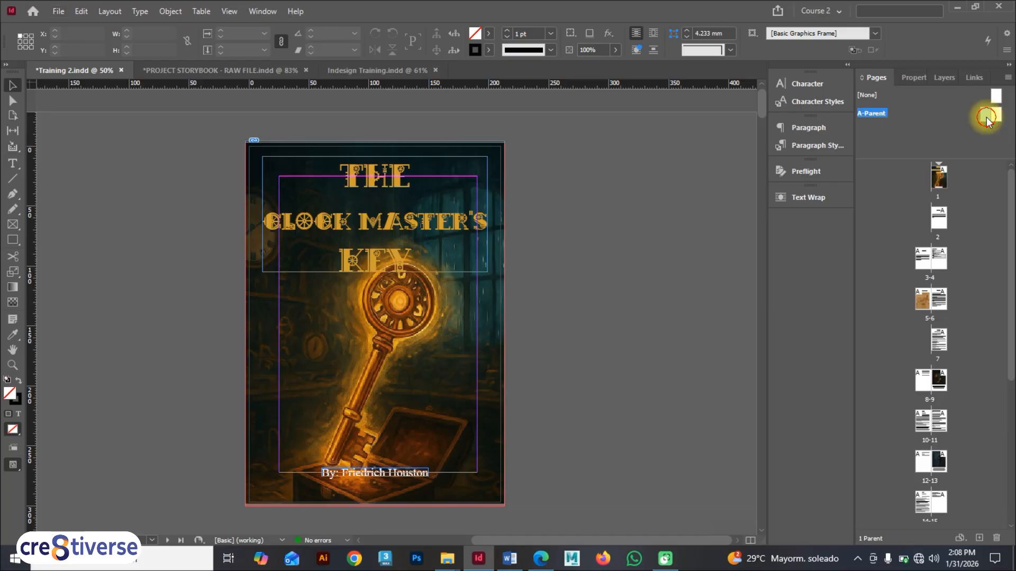
pyautogui.scroll(-1, 347, 437)
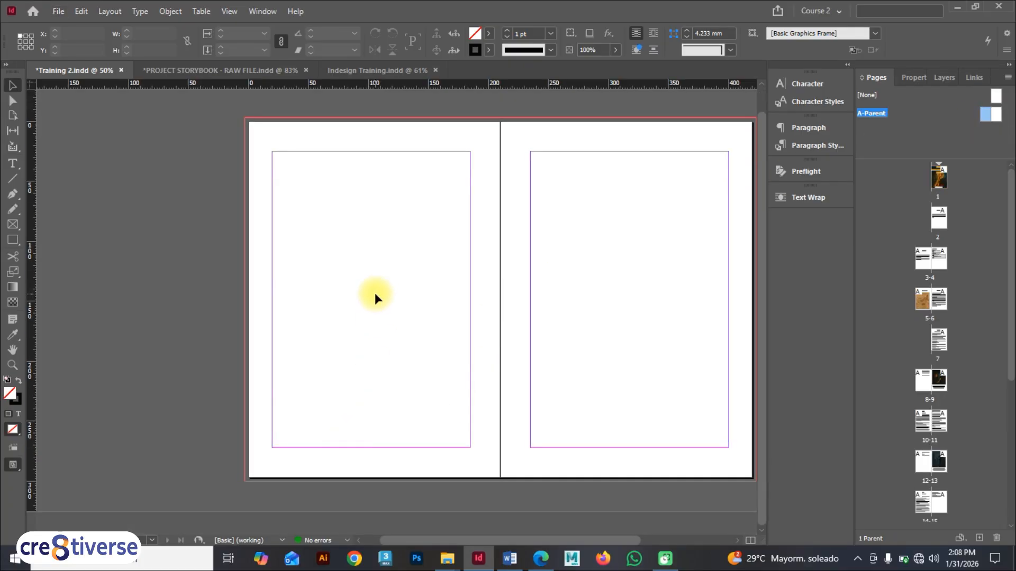
pyautogui.moveTo(437, 545); pyautogui.dragTo(456, 540)
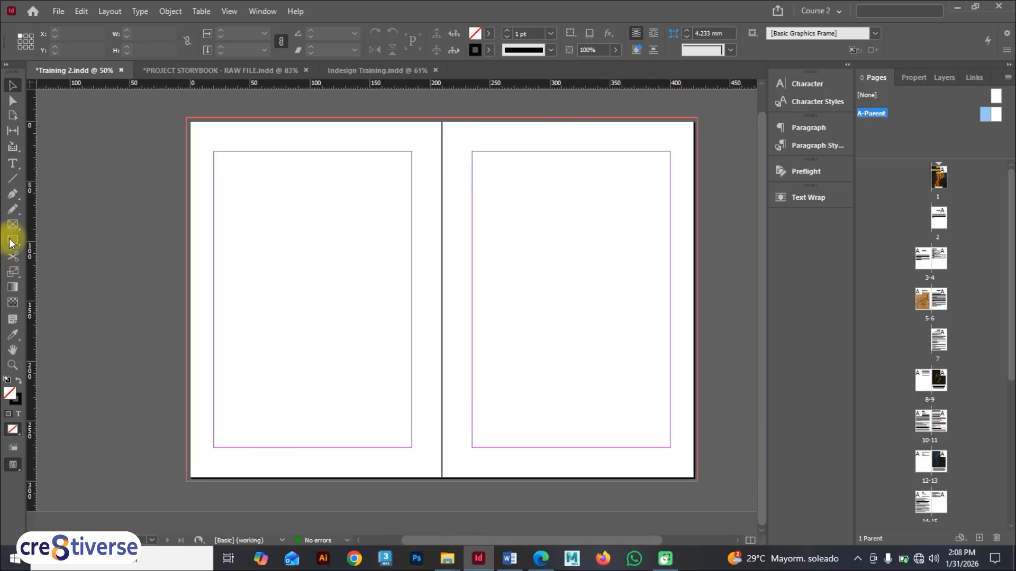
pyautogui.click(13, 164)
pyautogui.moveTo(242, 458); pyautogui.dragTo(268, 467)
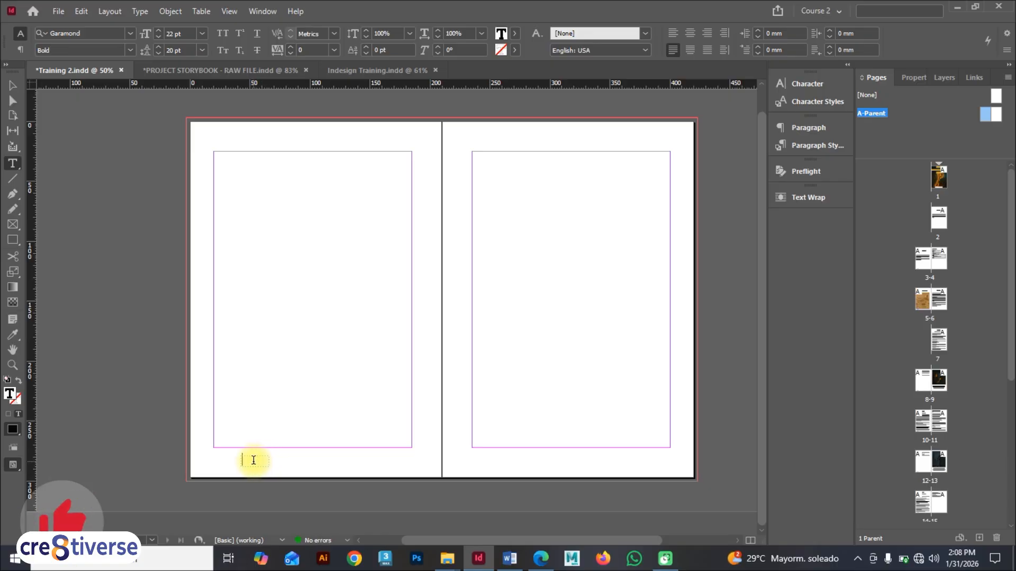
# Step: Insert a Current Page Number marker into the new text frame
pyautogui.press('F9')
pyautogui.rightClick(249, 462)
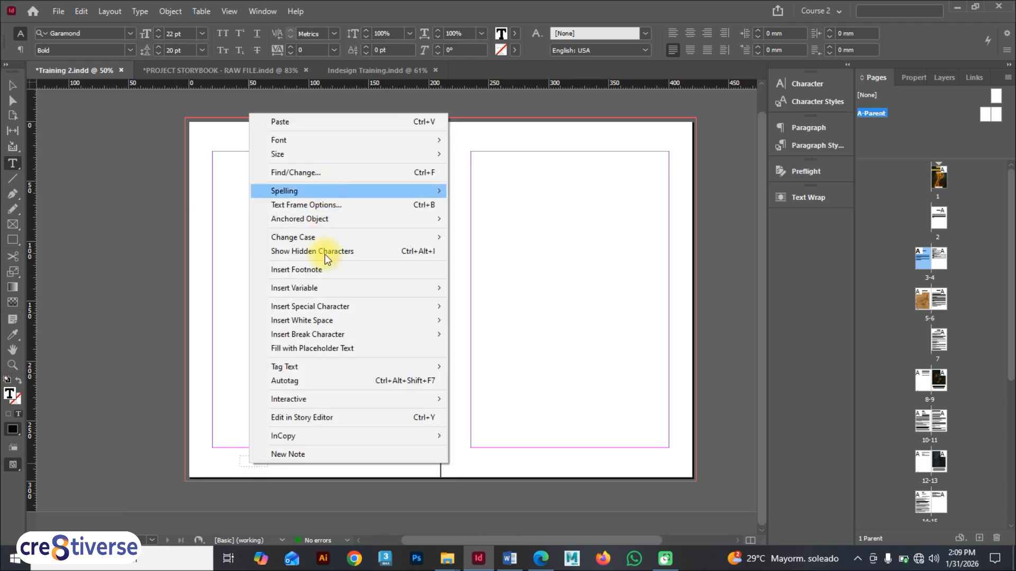
pyautogui.click(252, 458)
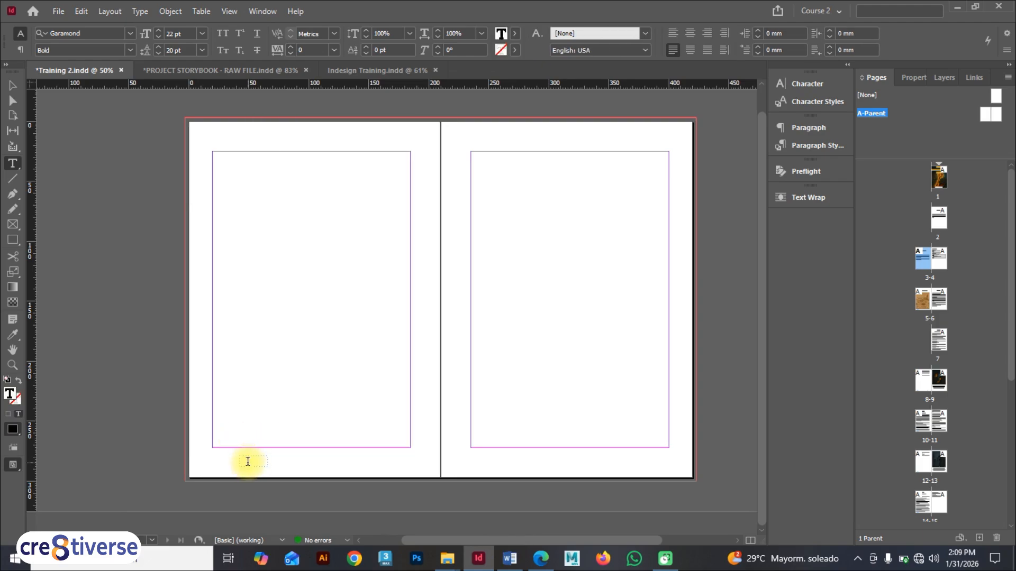
pyautogui.rightClick(247, 461)
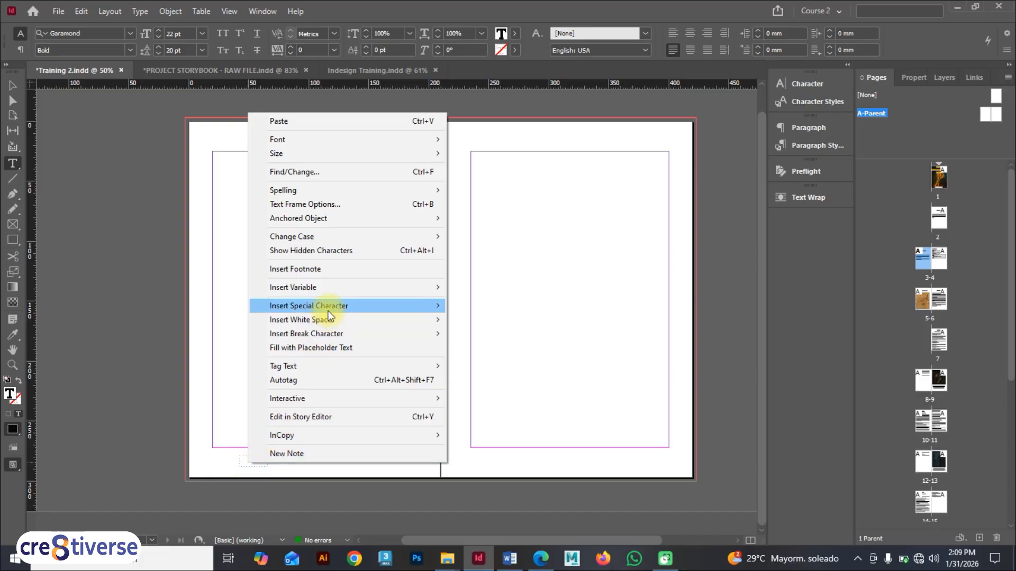
pyautogui.moveTo(328, 312)
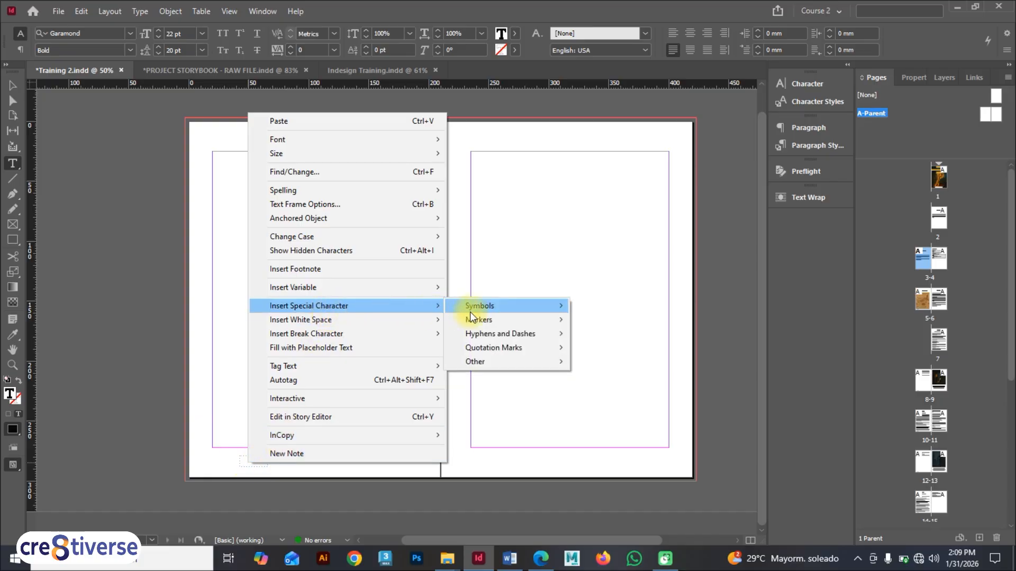
pyautogui.moveTo(495, 322)
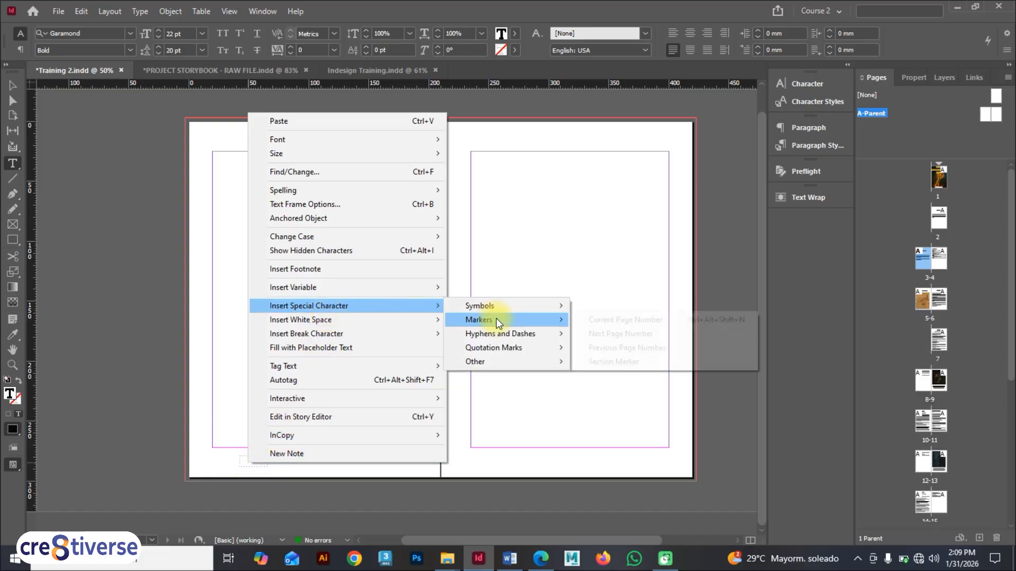
pyautogui.click(630, 321)
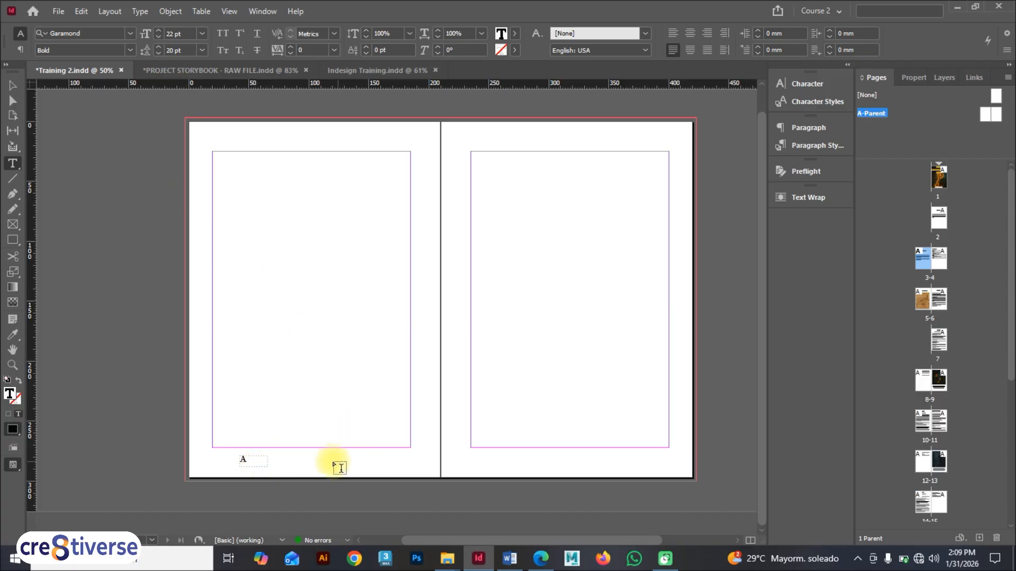
pyautogui.click(13, 86)
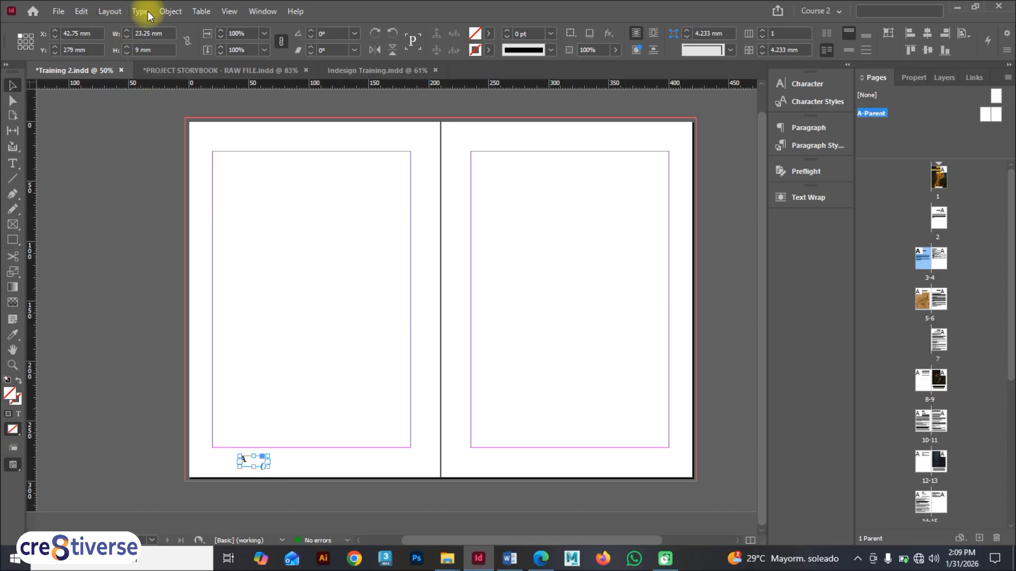
pyautogui.click(108, 12)
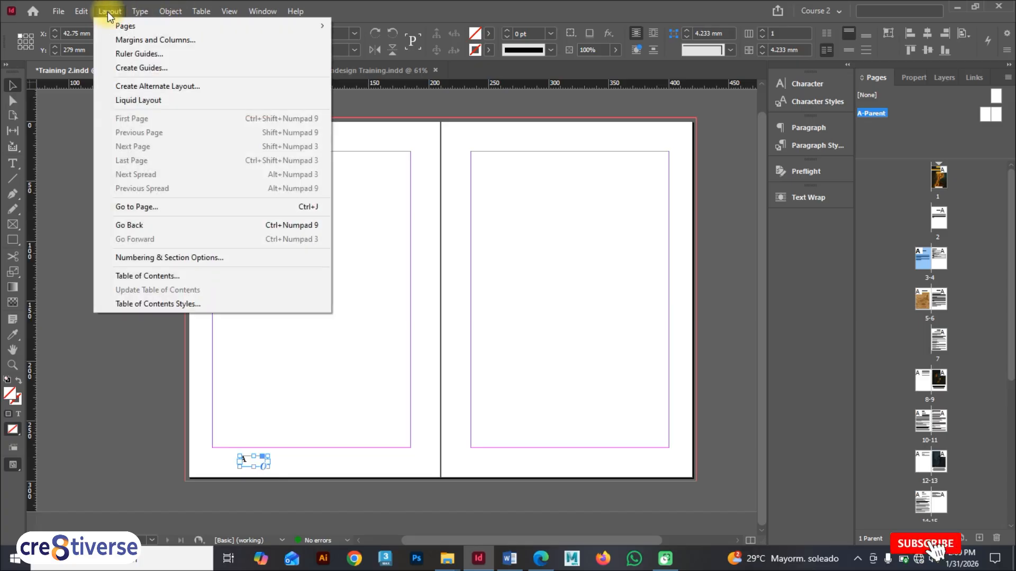
pyautogui.click(213, 258)
pyautogui.click(474, 198)
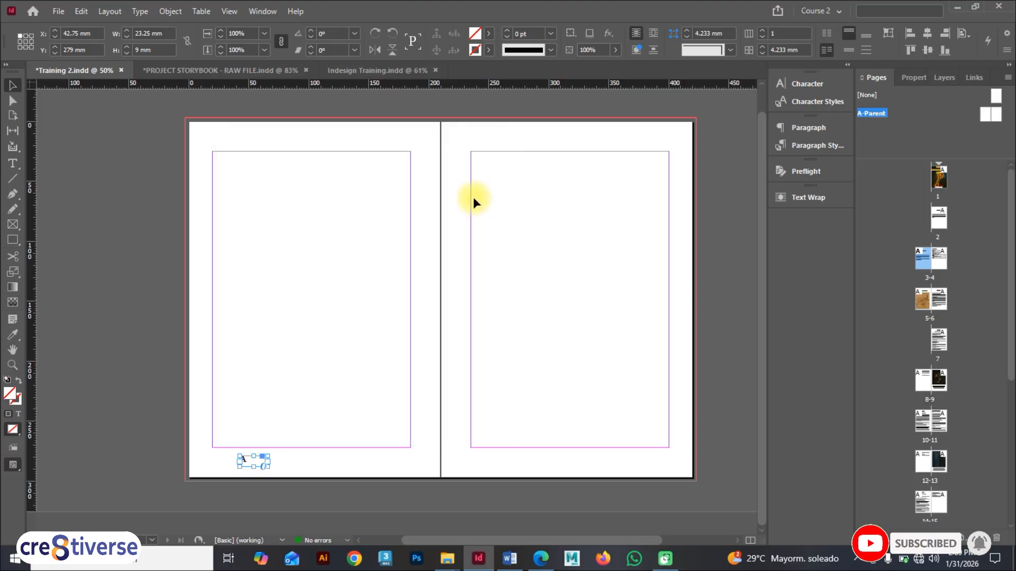
pyautogui.press('F9')
pyautogui.click(139, 12)
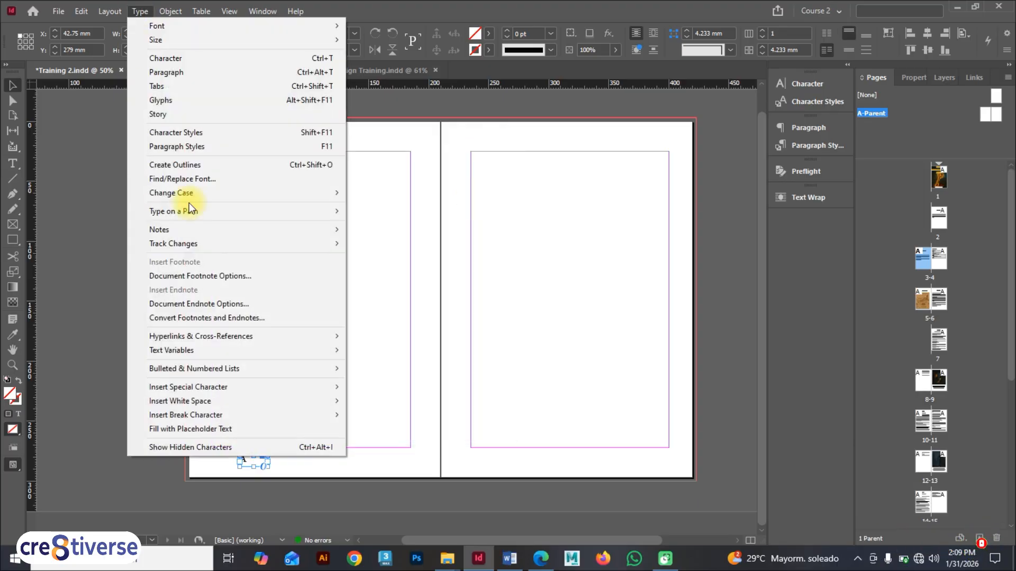
pyautogui.moveTo(230, 392)
pyautogui.moveTo(391, 402)
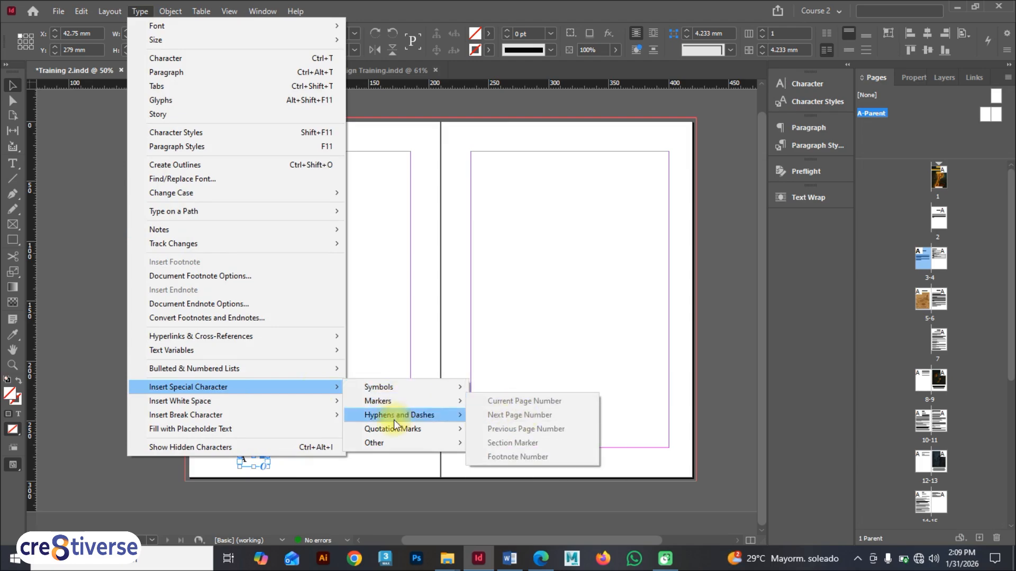
pyautogui.click(296, 468)
pyautogui.click(247, 464)
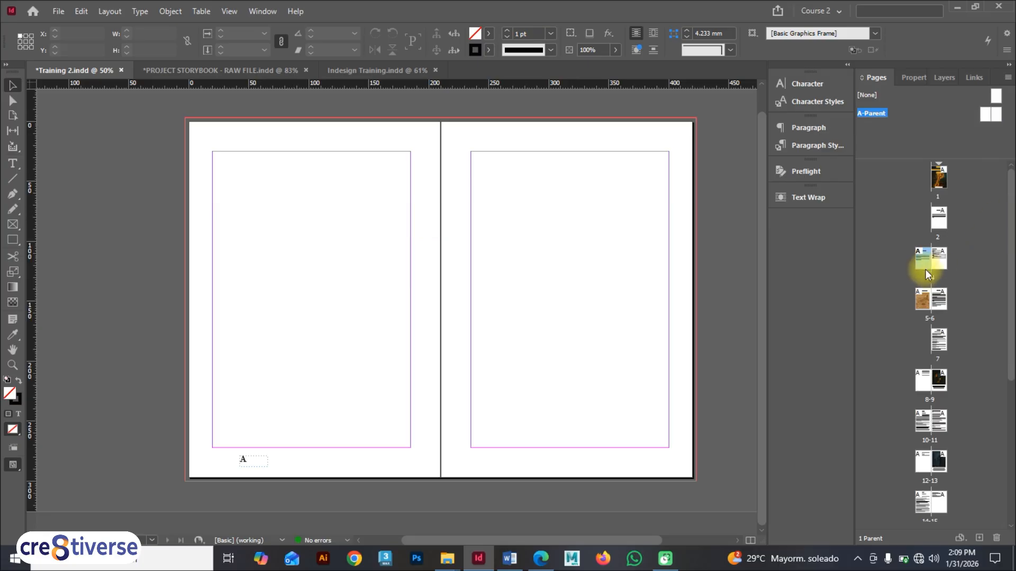
# Step: View spreads 3–4 and 5–6 to check their page numbers
pyautogui.moveTo(925, 267); pyautogui.dragTo(926, 267)
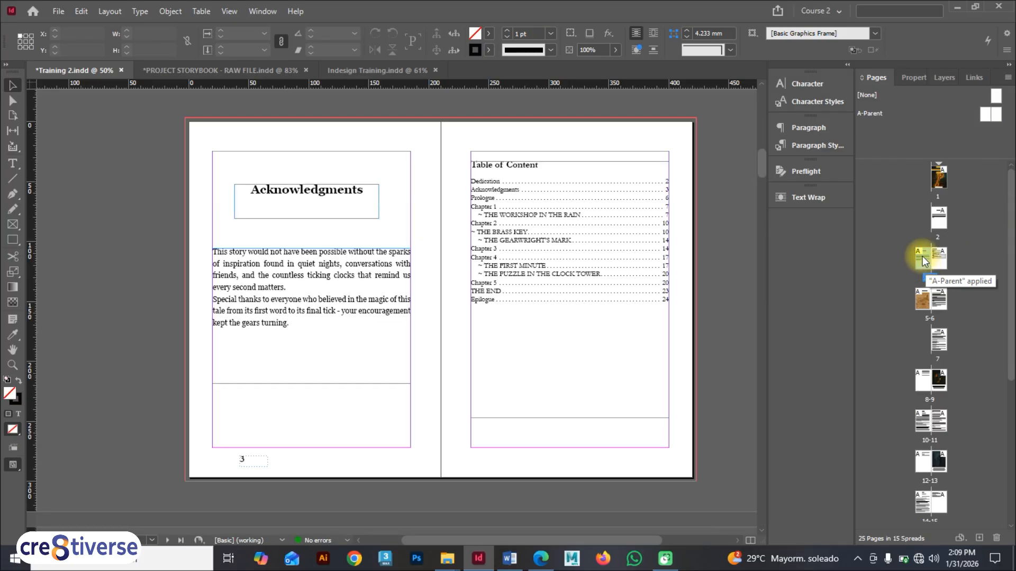
pyautogui.doubleClick(923, 309)
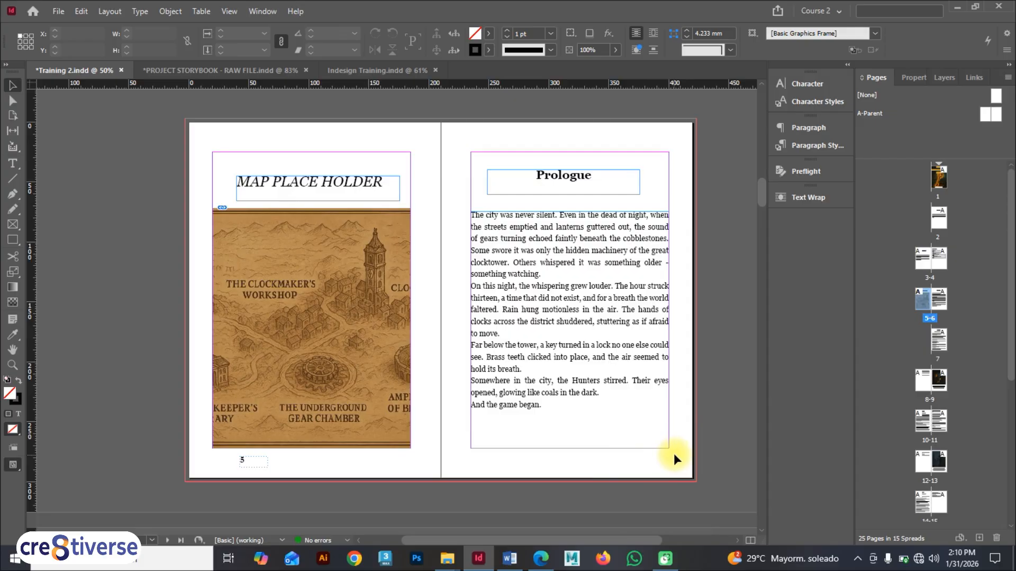
# Step: Open the A-Parent spread and duplicate the page-number frame to the bottom of the right page
pyautogui.doubleClick(997, 117)
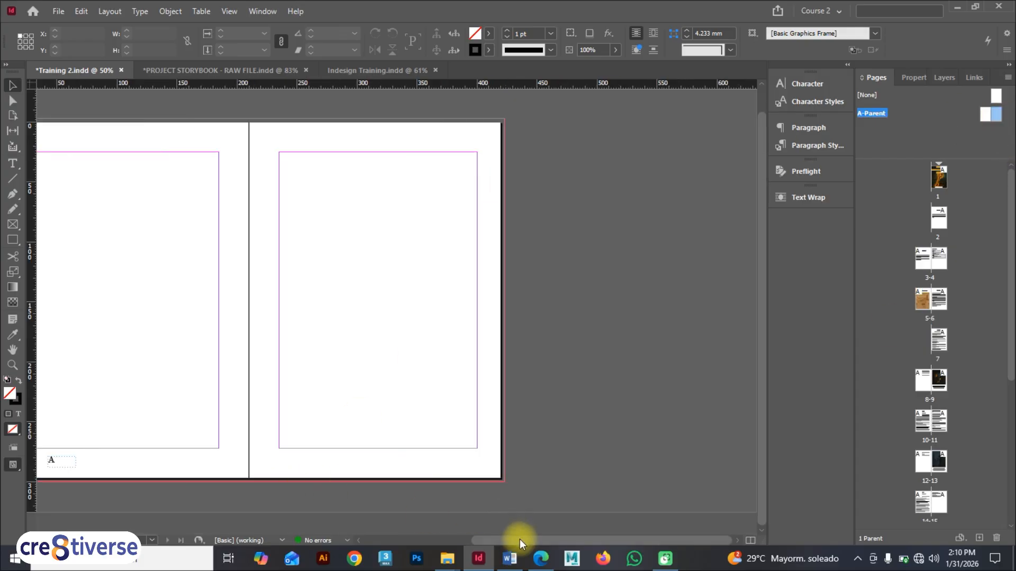
pyautogui.moveTo(520, 540); pyautogui.dragTo(497, 539)
pyautogui.click(128, 465)
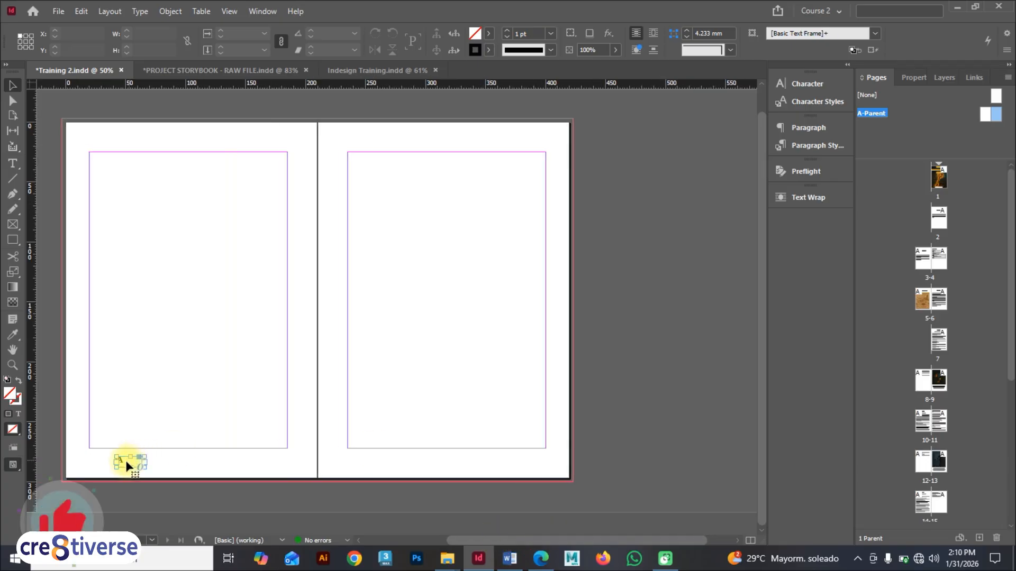
pyautogui.moveTo(127, 466); pyautogui.dragTo(527, 465)
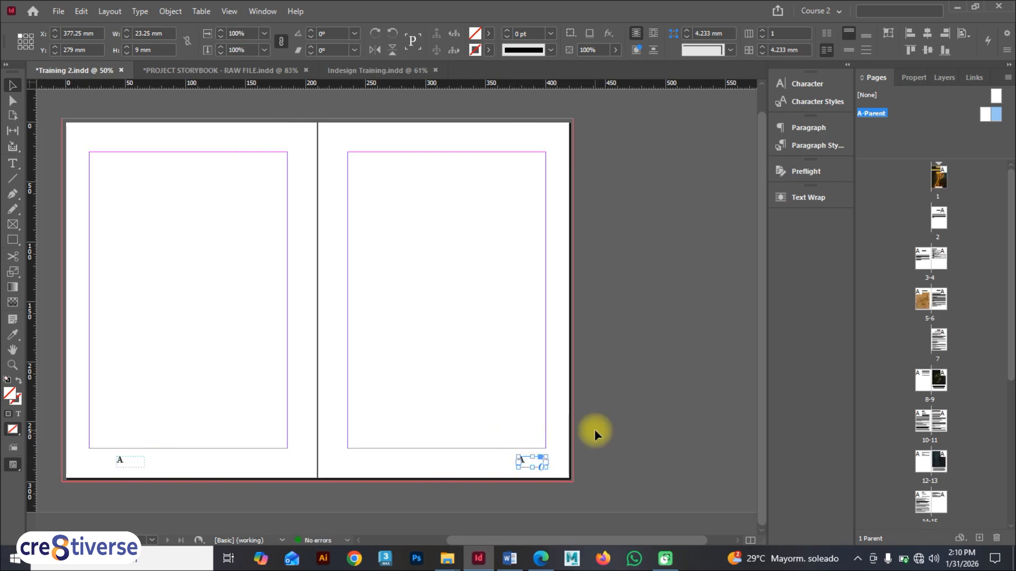
pyautogui.click(552, 466)
# Step: Apply the Basic Paragraph style to the left page's page-number frame
pyautogui.doubleClick(523, 460)
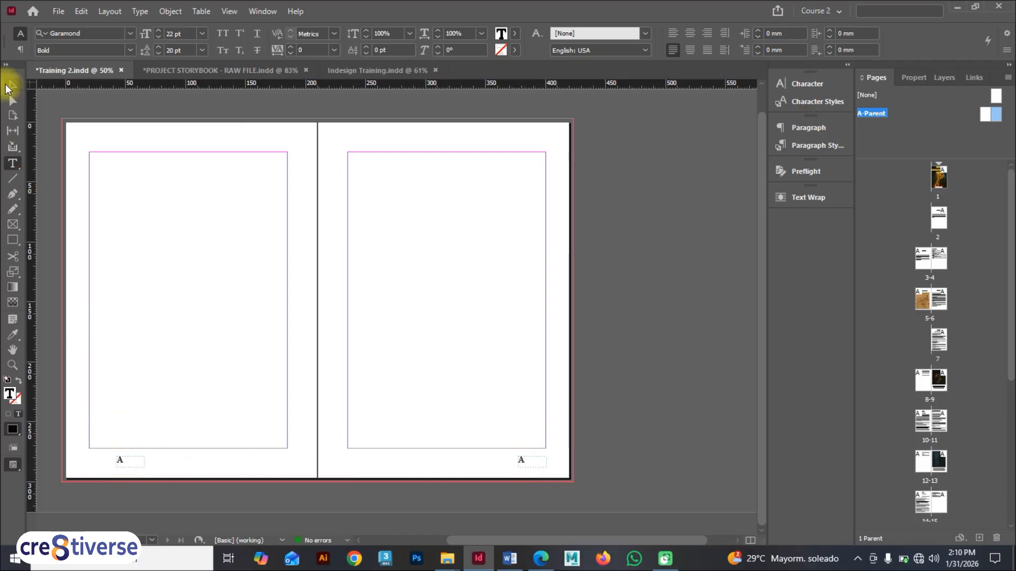
pyautogui.click(12, 85)
pyautogui.click(119, 459)
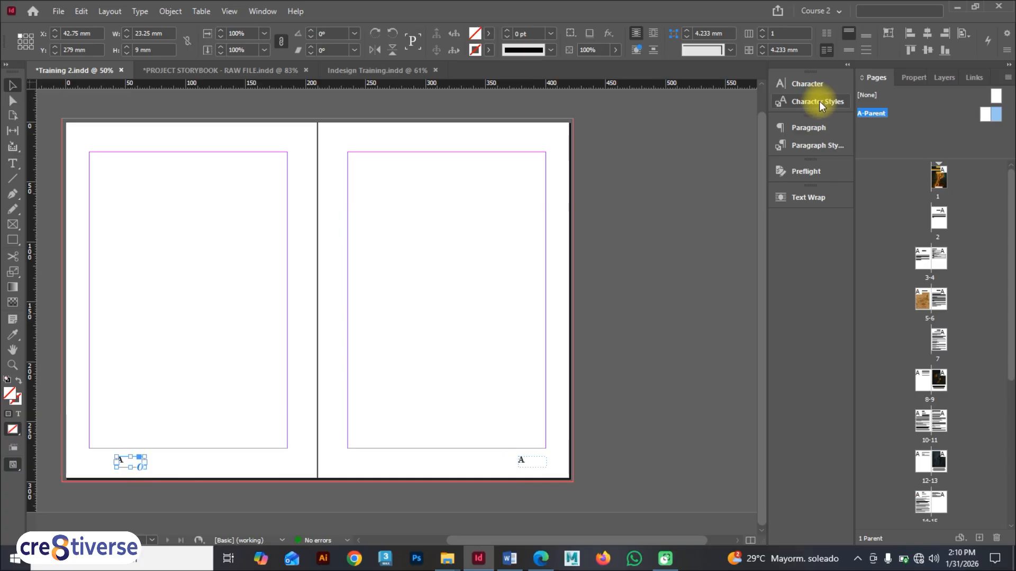
pyautogui.click(817, 145)
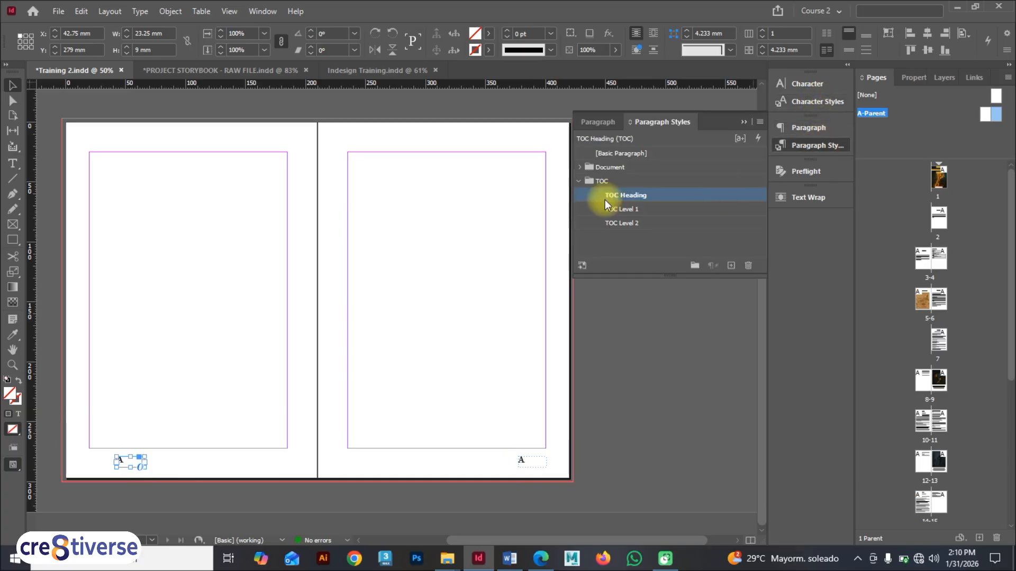
pyautogui.click(627, 154)
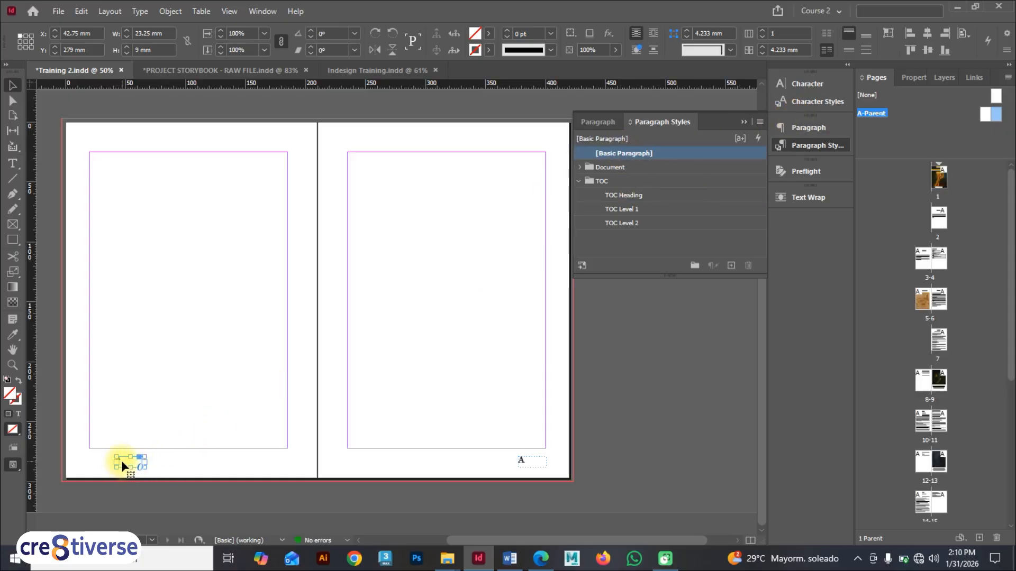
# Step: Set the left page-number marker's font to Times New Roman Regular at 13 pt
pyautogui.scroll(2, 122, 461)
pyautogui.press('space')
pyautogui.moveTo(123, 461); pyautogui.dragTo(240, 460)
pyautogui.scroll(2, 239, 461)
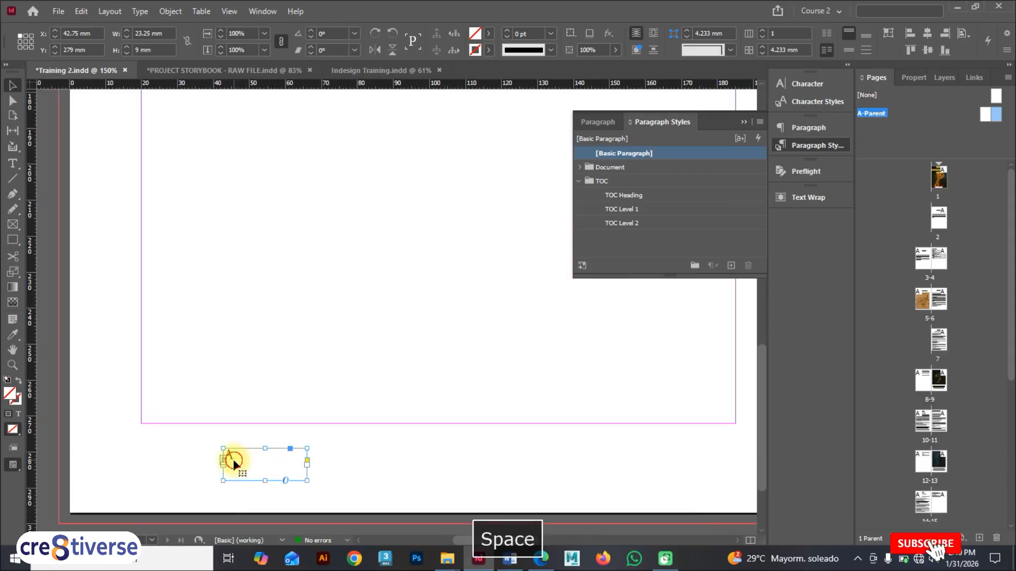
pyautogui.doubleClick(233, 459)
pyautogui.doubleClick(233, 460)
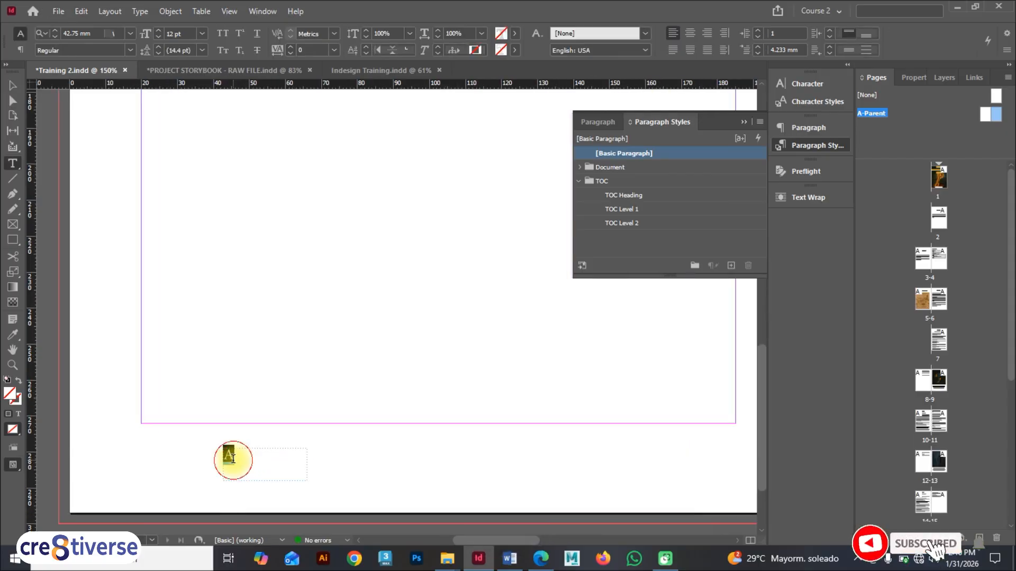
pyautogui.click(790, 86)
pyautogui.click(697, 99)
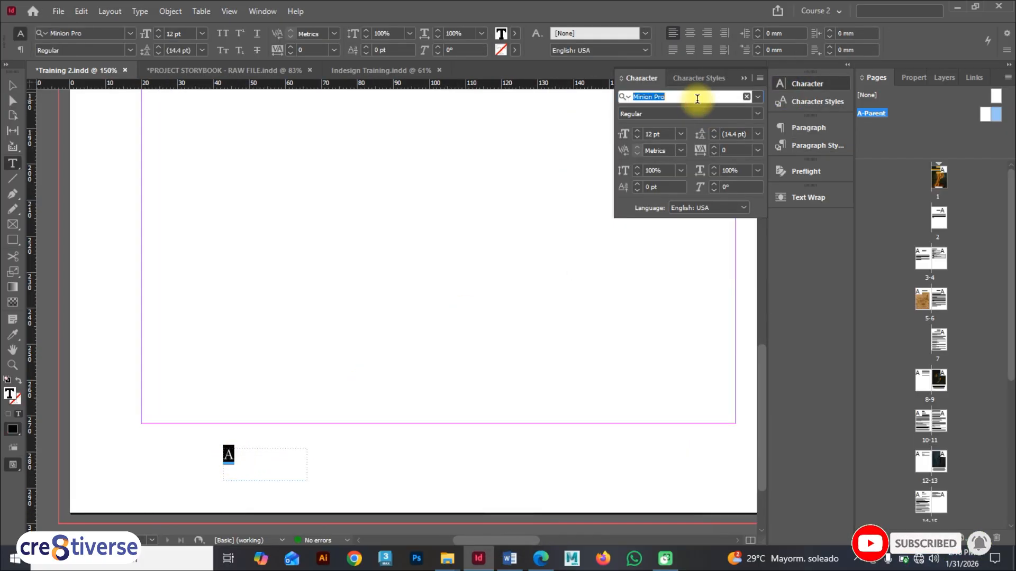
pyautogui.write('Tie')
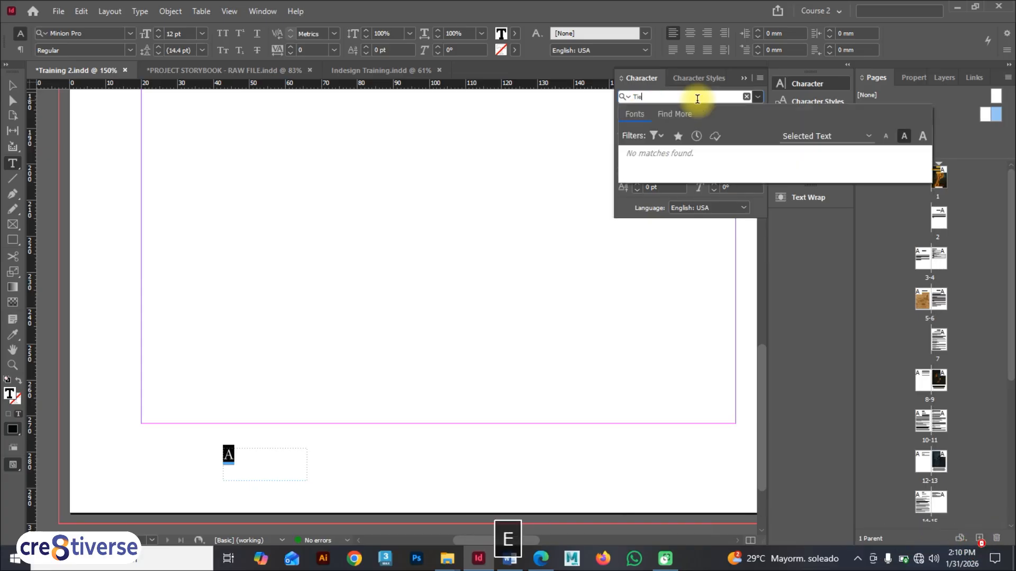
pyautogui.press('BackSpace')
pyautogui.write('me')
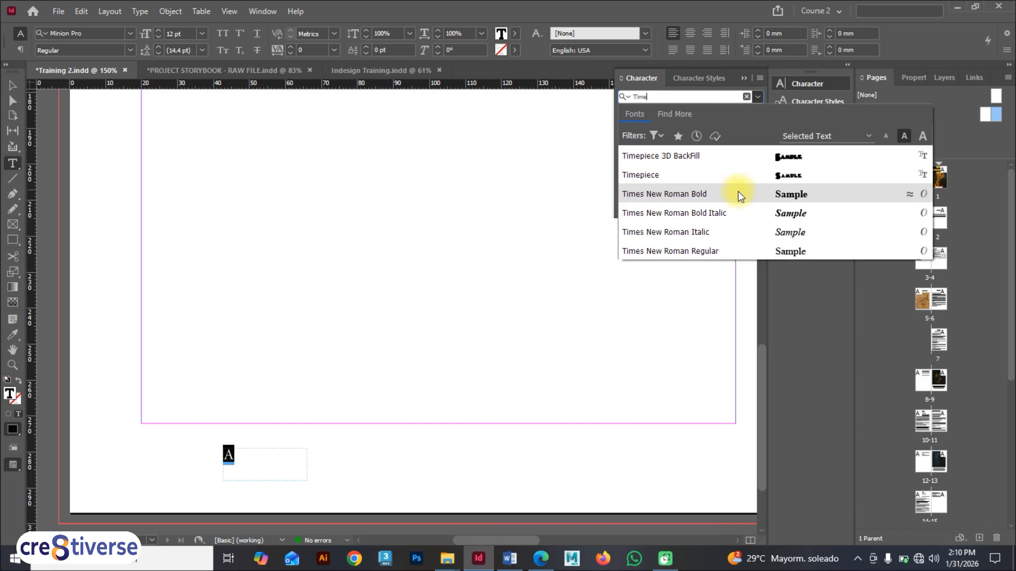
pyautogui.click(720, 252)
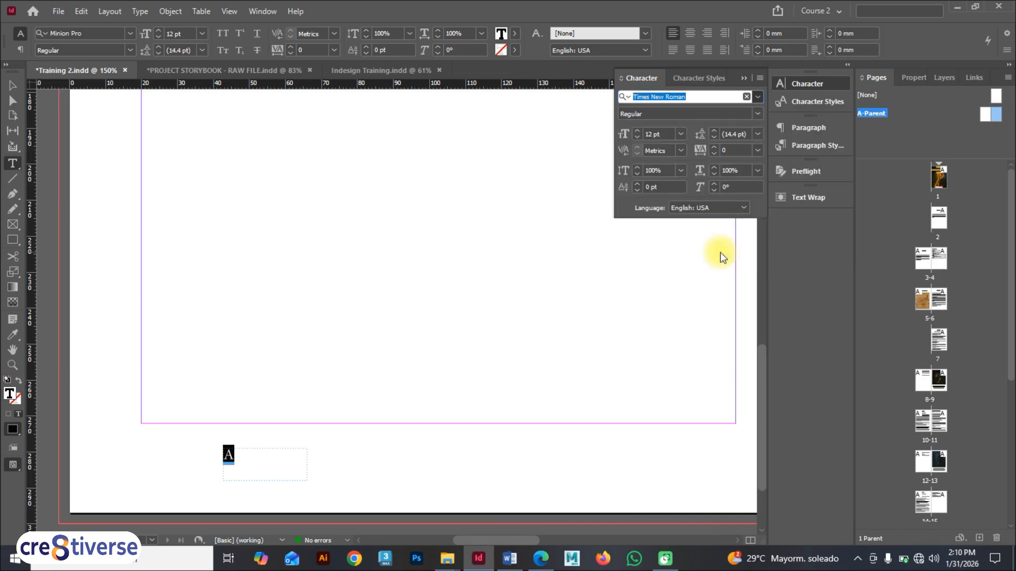
pyautogui.doubleClick(665, 136)
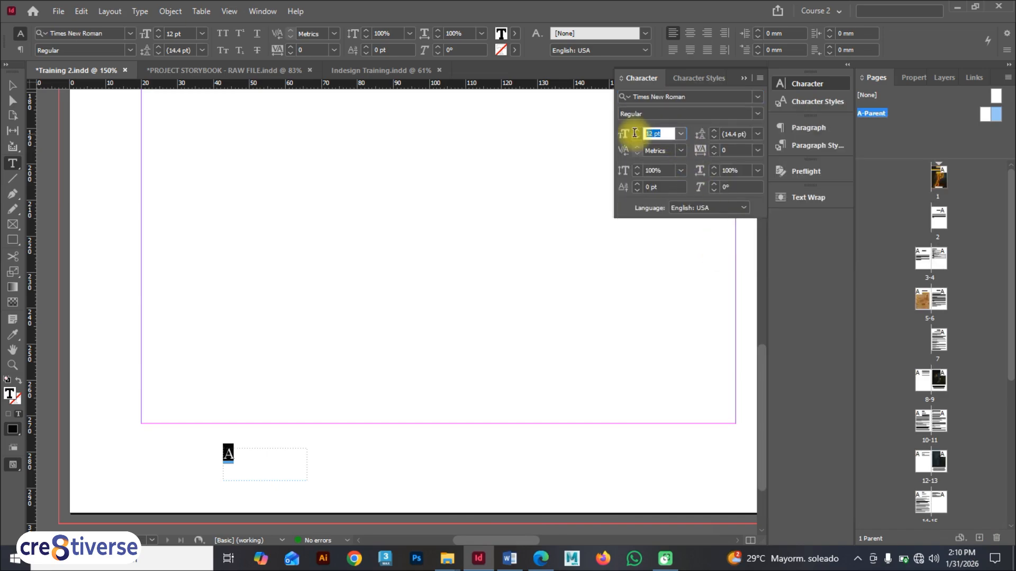
pyautogui.press('Return')
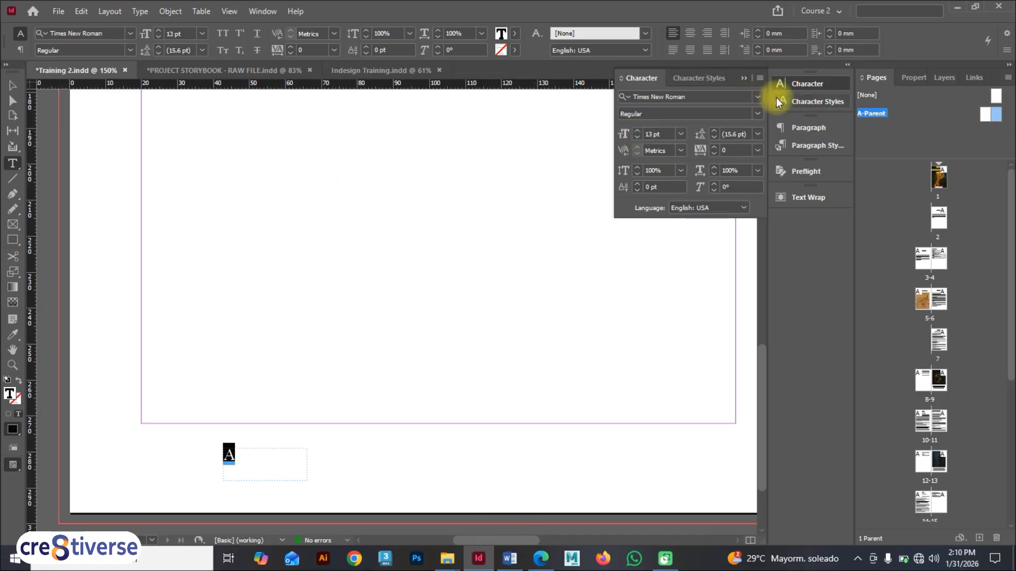
# Step: Create a new character style from the marker's formatting and name it Numbering
pyautogui.click(799, 103)
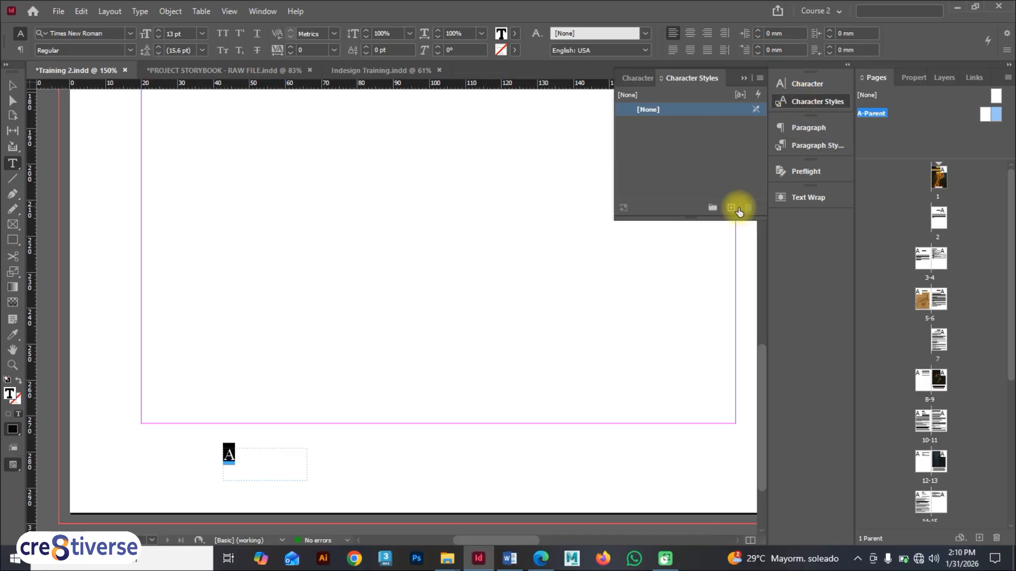
pyautogui.click(733, 208)
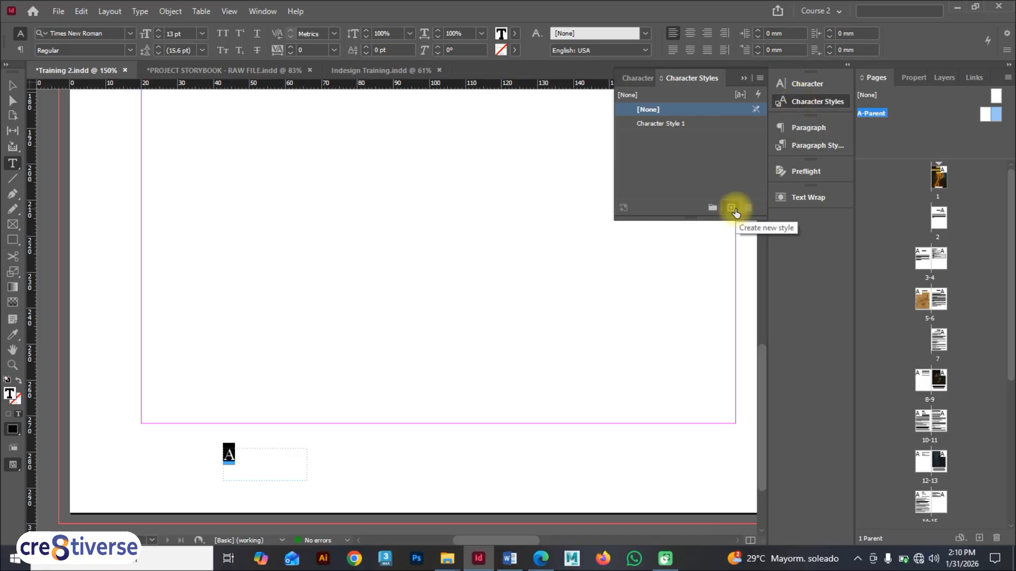
pyautogui.doubleClick(693, 125)
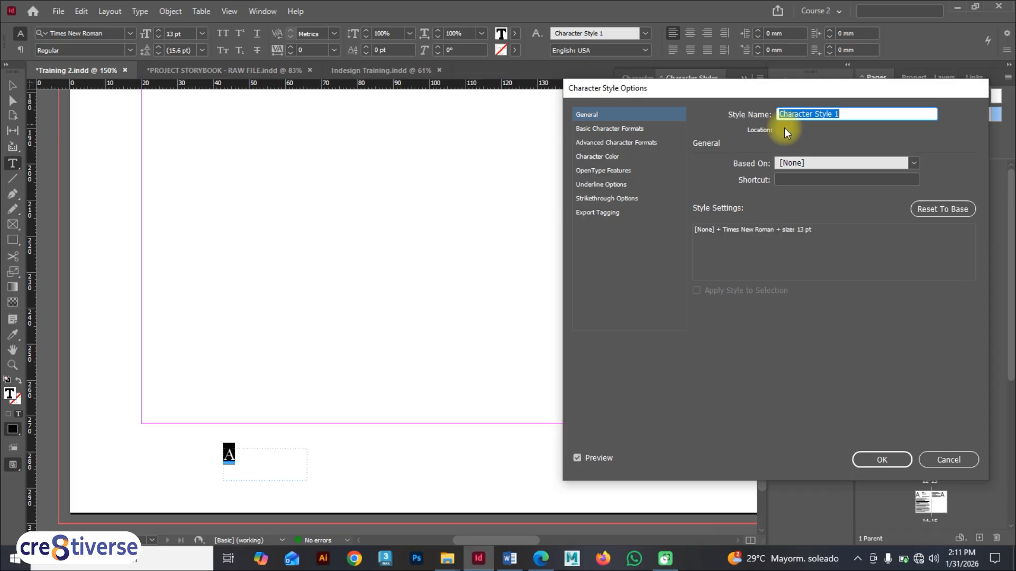
pyautogui.write('Numbe')
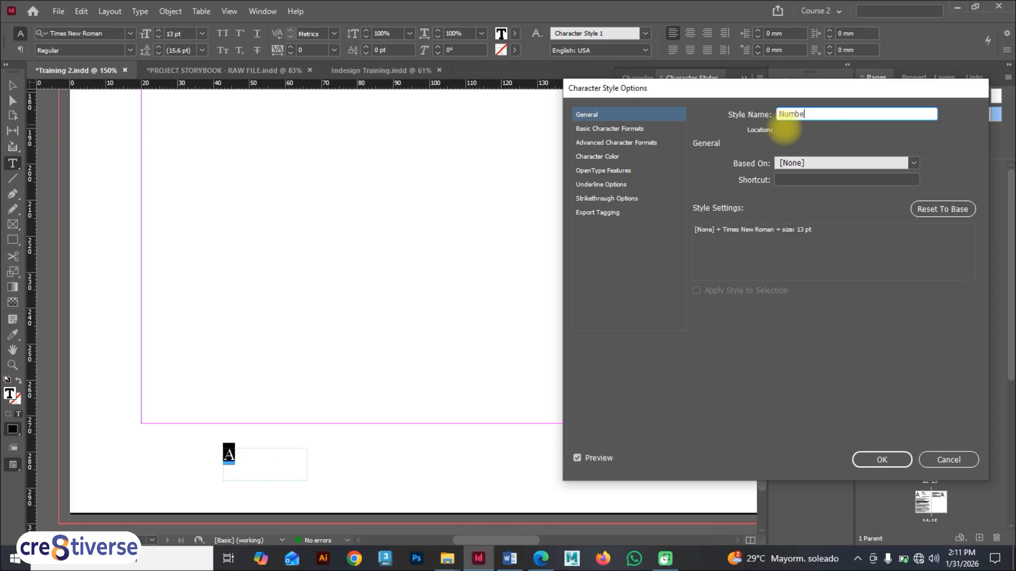
pyautogui.write('ring')
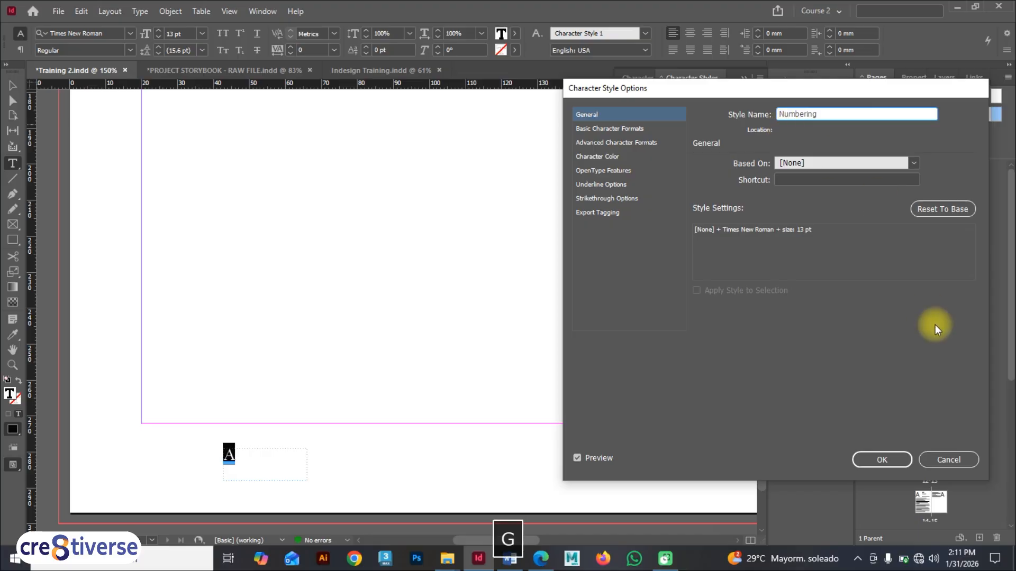
pyautogui.click(898, 459)
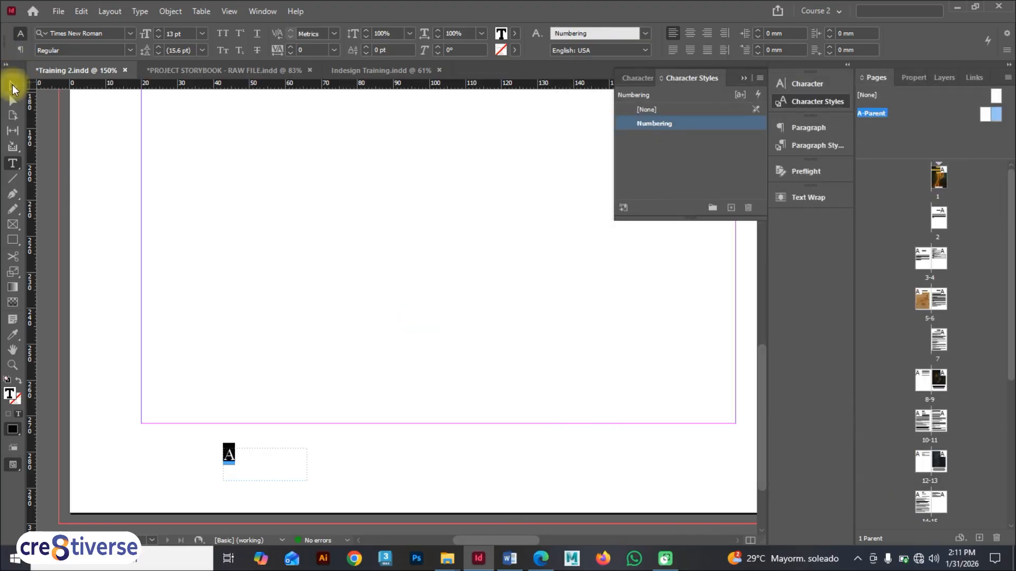
# Step: Apply the Numbering character style and the Basic Paragraph style to the right page's page-number frame
pyautogui.click(13, 85)
pyautogui.moveTo(520, 541); pyautogui.dragTo(624, 544)
pyautogui.click(591, 468)
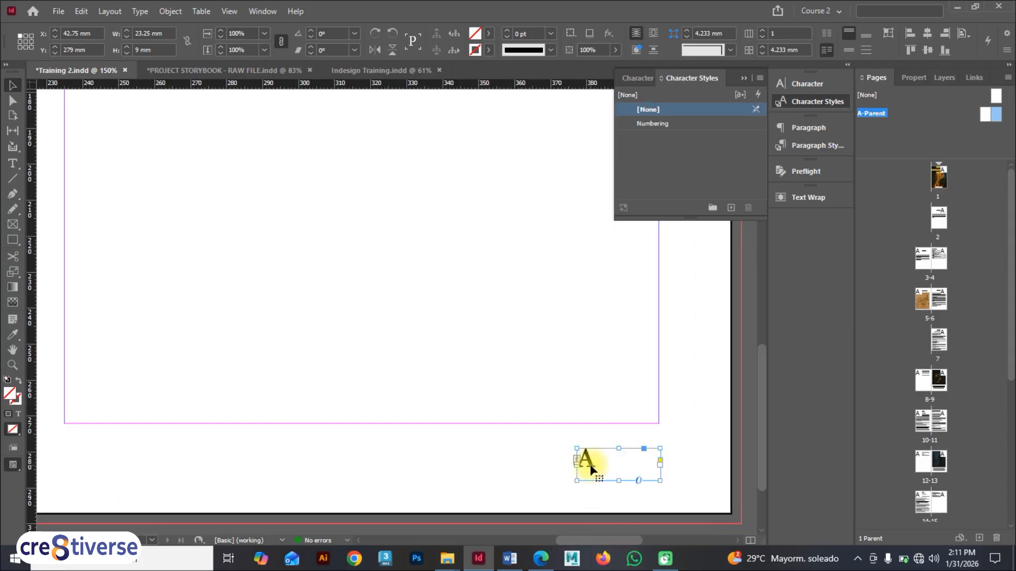
pyautogui.click(666, 125)
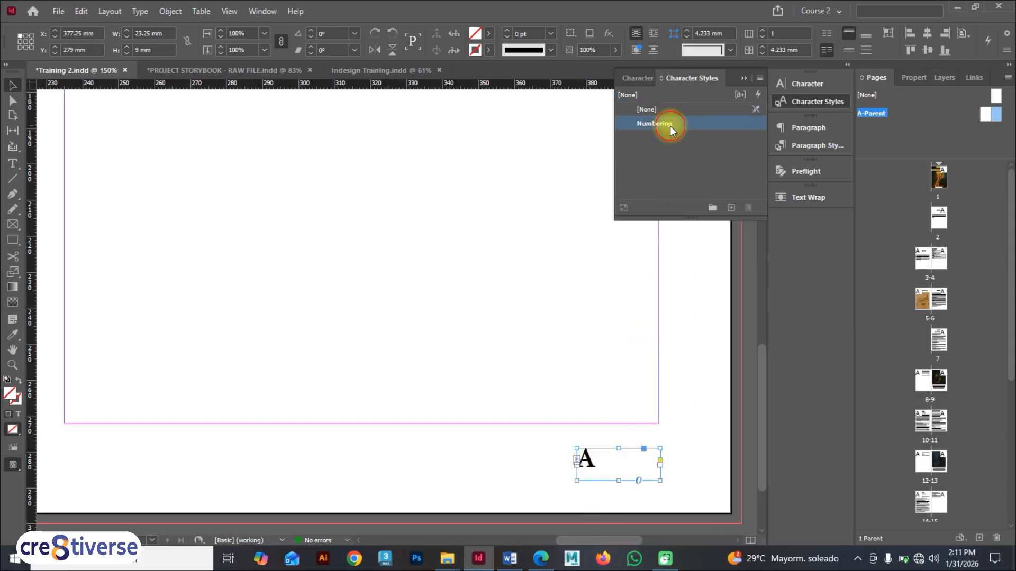
pyautogui.moveTo(586, 542); pyautogui.dragTo(535, 539)
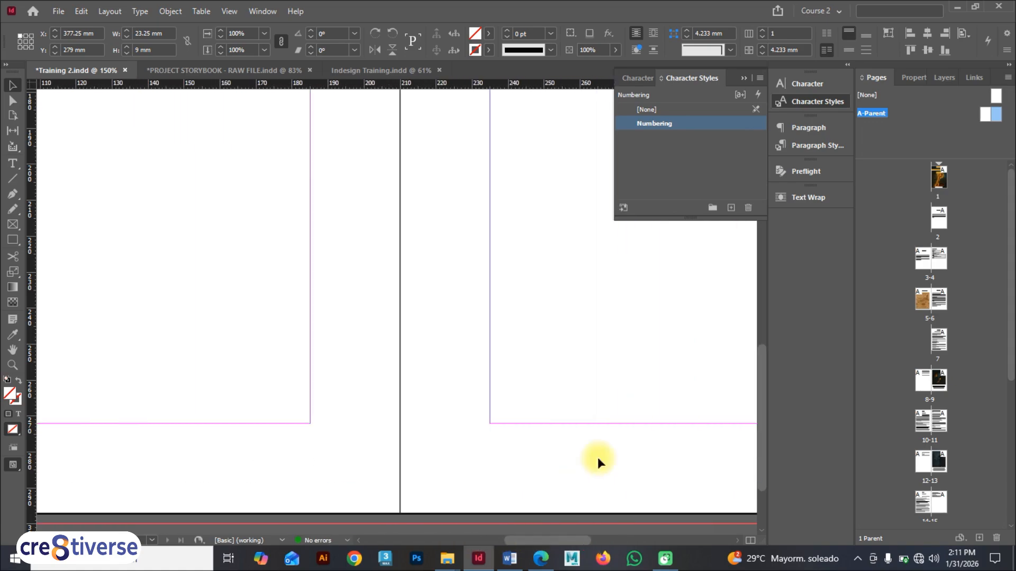
pyautogui.click(802, 147)
pyautogui.click(633, 154)
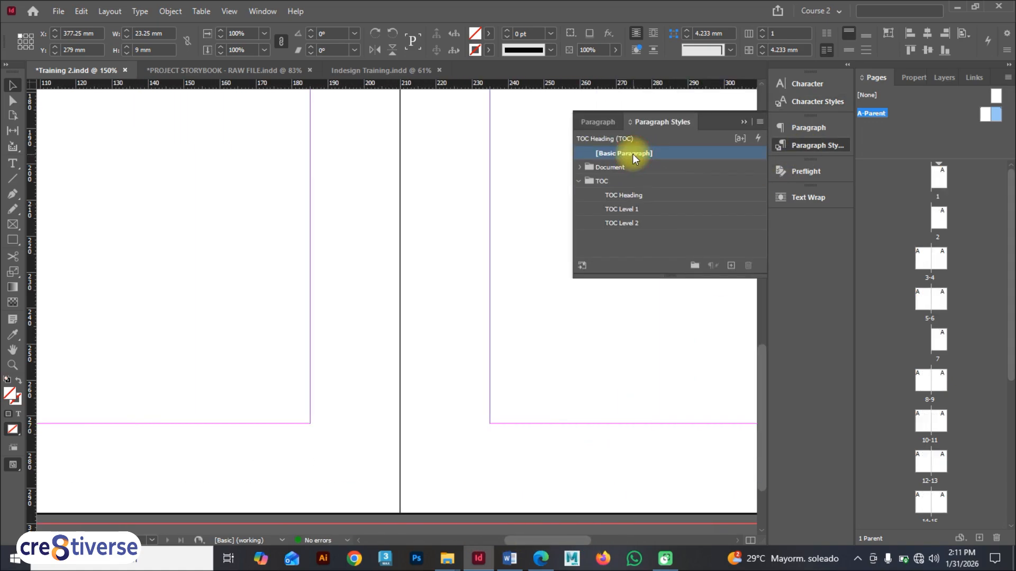
pyautogui.moveTo(566, 542)
pyautogui.mouseDown()
pyautogui.moveTo(616, 542)
pyautogui.moveTo(459, 541)
pyautogui.moveTo(561, 540)
pyautogui.mouseUp()
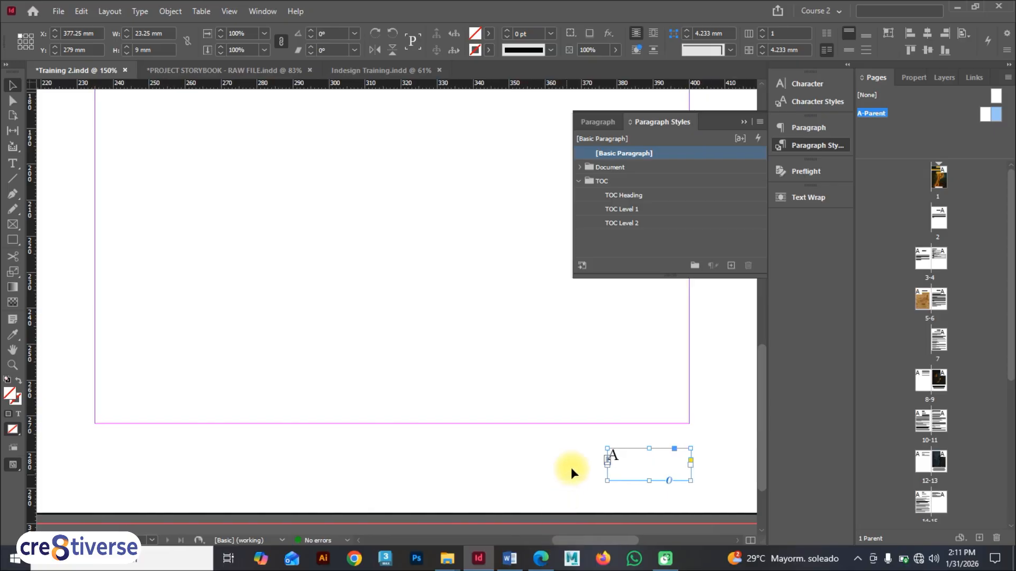
# Step: Right-align the page-number marker inside the right page's frame
pyautogui.doubleClick(620, 459)
pyautogui.moveTo(625, 459); pyautogui.dragTo(596, 460)
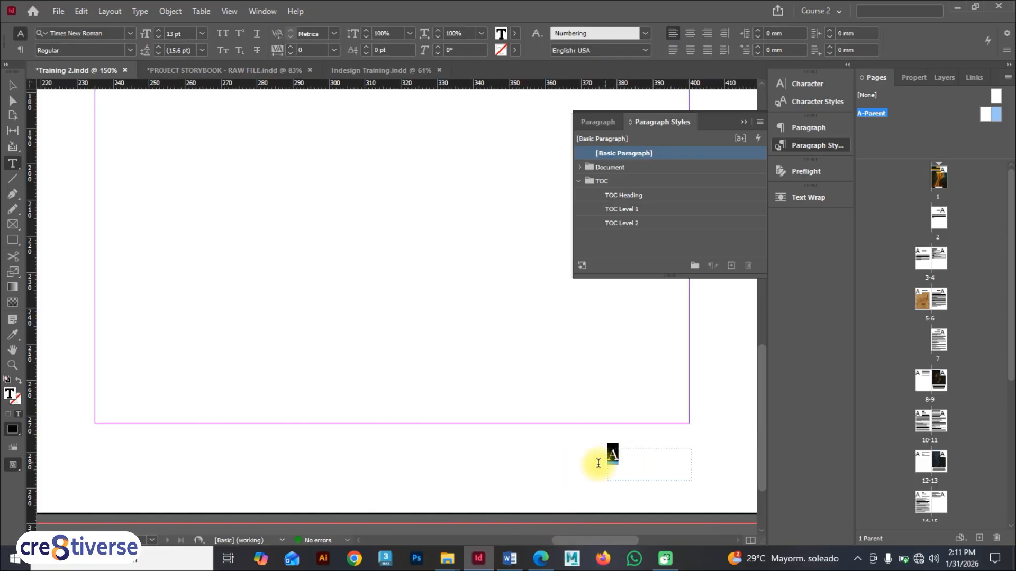
pyautogui.click(708, 33)
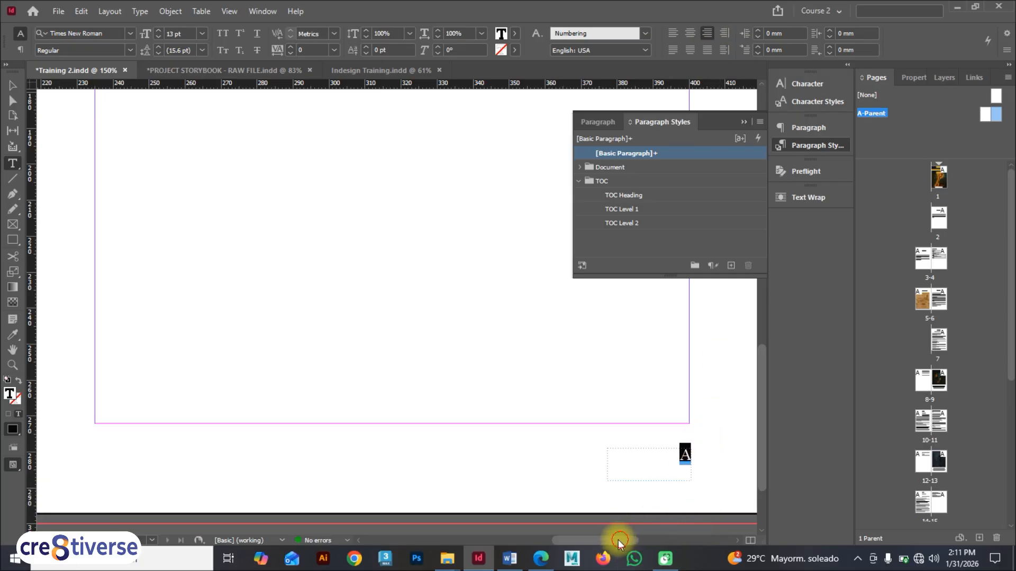
# Step: Move the left page's page-number frame to line up with the left margin, at X 20 mm
pyautogui.moveTo(619, 542); pyautogui.dragTo(491, 544)
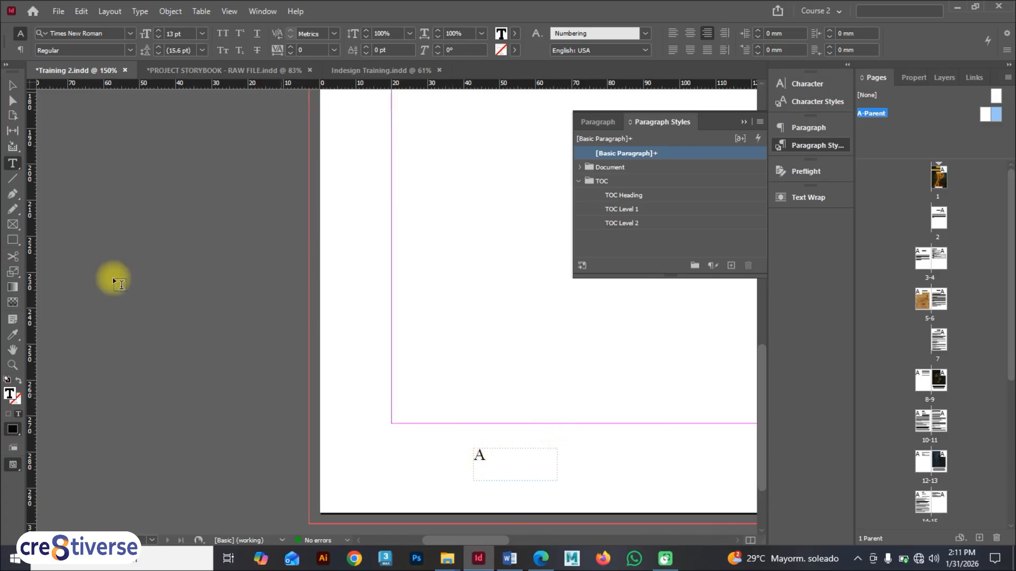
pyautogui.press('Escape')
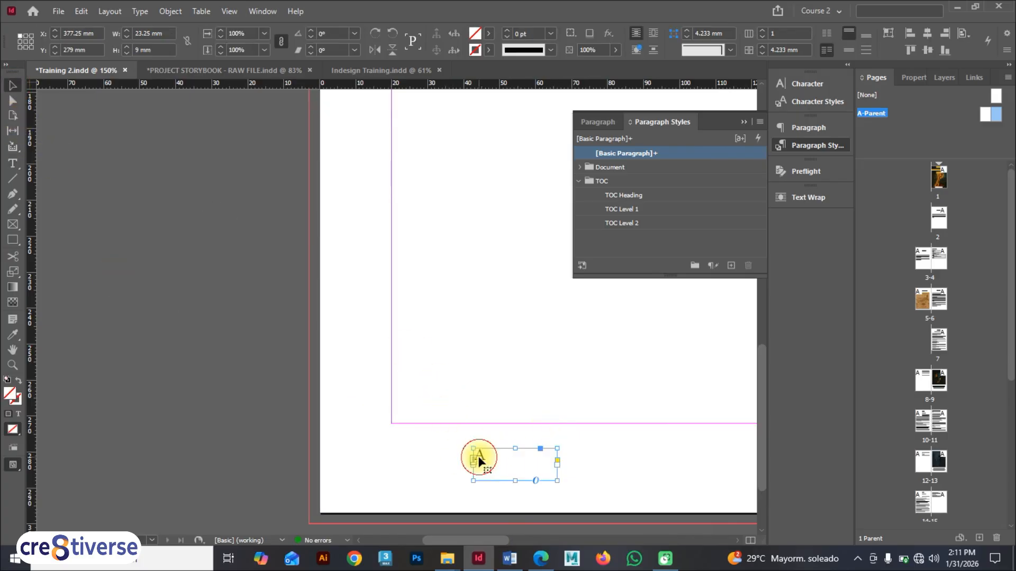
pyautogui.moveTo(481, 460); pyautogui.dragTo(400, 462)
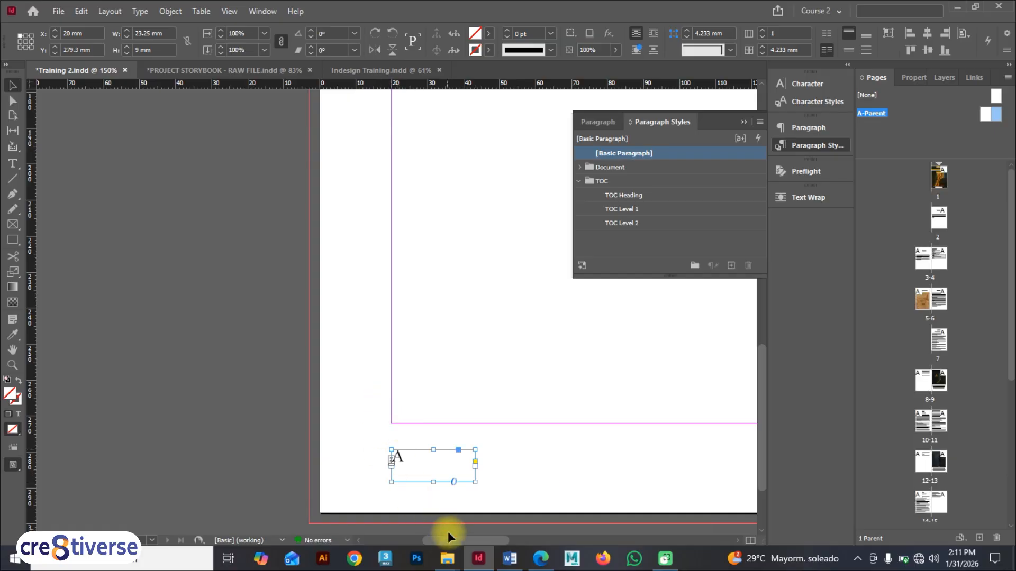
pyautogui.moveTo(447, 537); pyautogui.dragTo(603, 539)
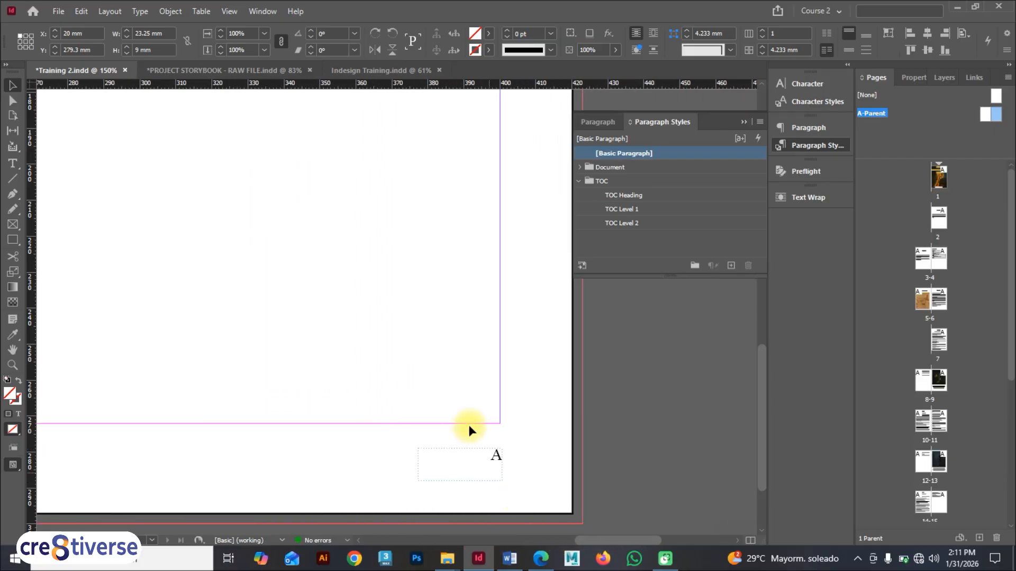
# Step: Go to pages 2 and 1 to check their page numbers
pyautogui.doubleClick(940, 224)
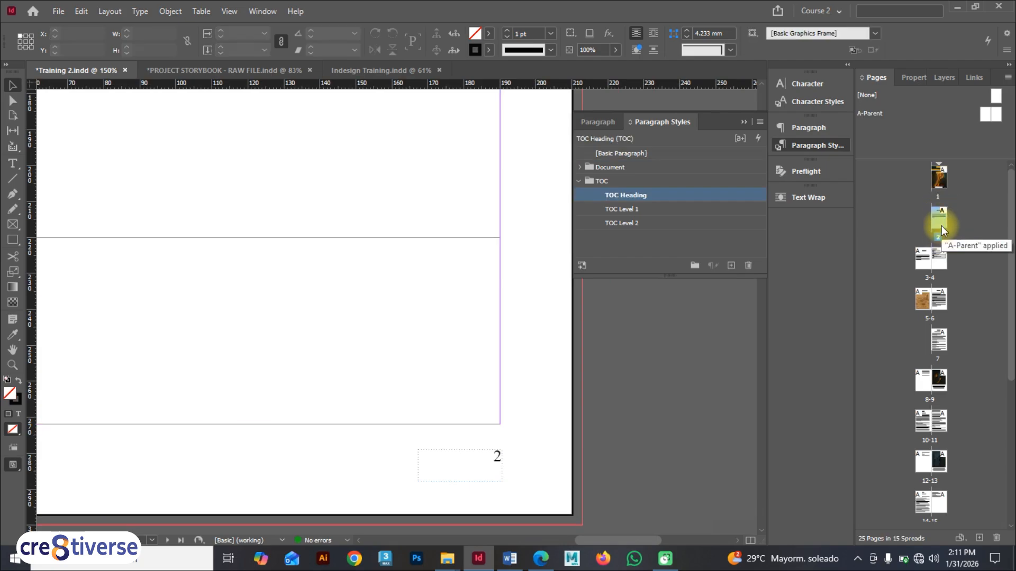
pyautogui.doubleClick(938, 183)
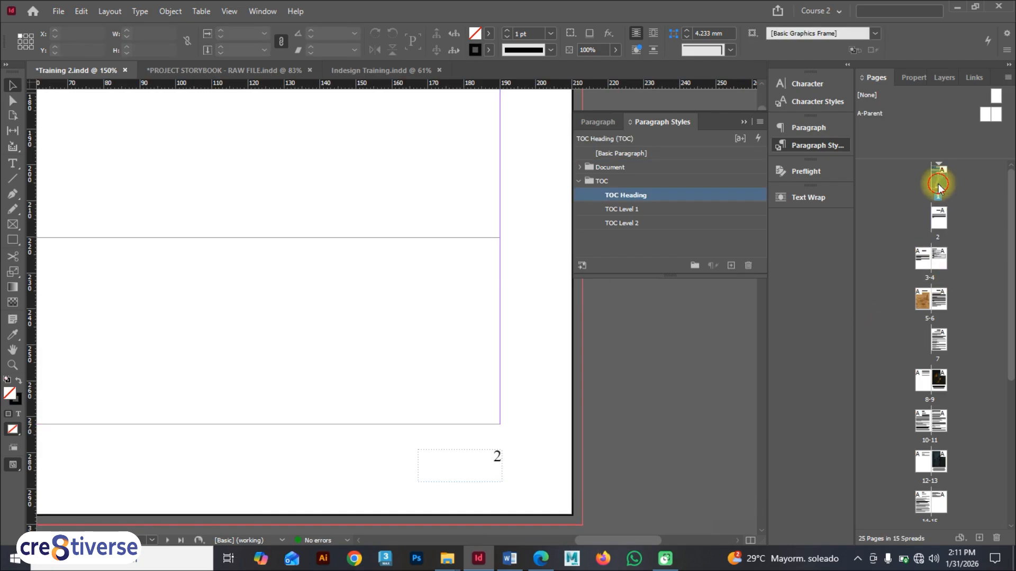
pyautogui.scroll(-2, 370, 487)
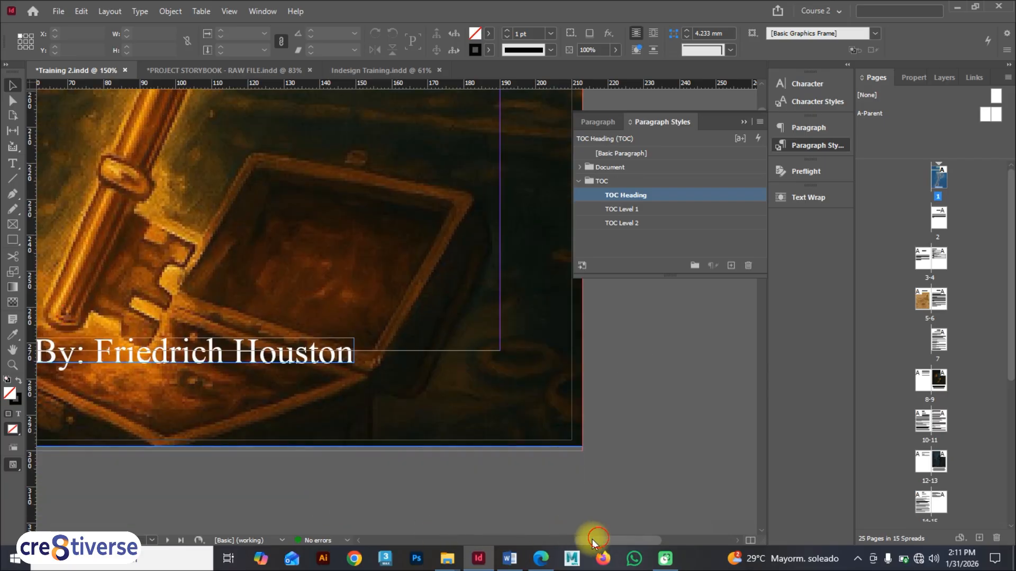
# Step: Browse through the document pages to check the page numbers on each spread
pyautogui.moveTo(592, 541); pyautogui.dragTo(570, 539)
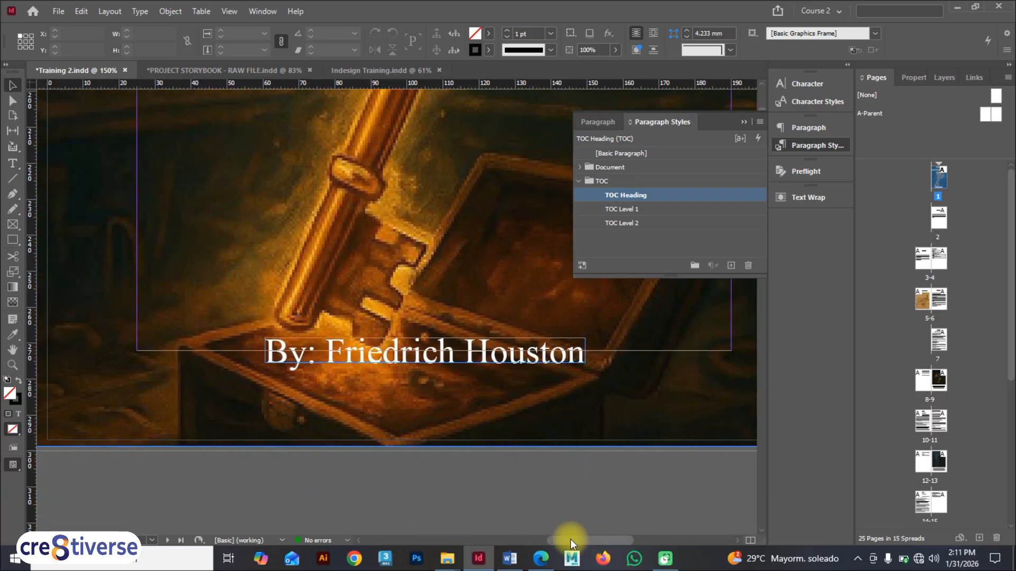
pyautogui.doubleClick(939, 224)
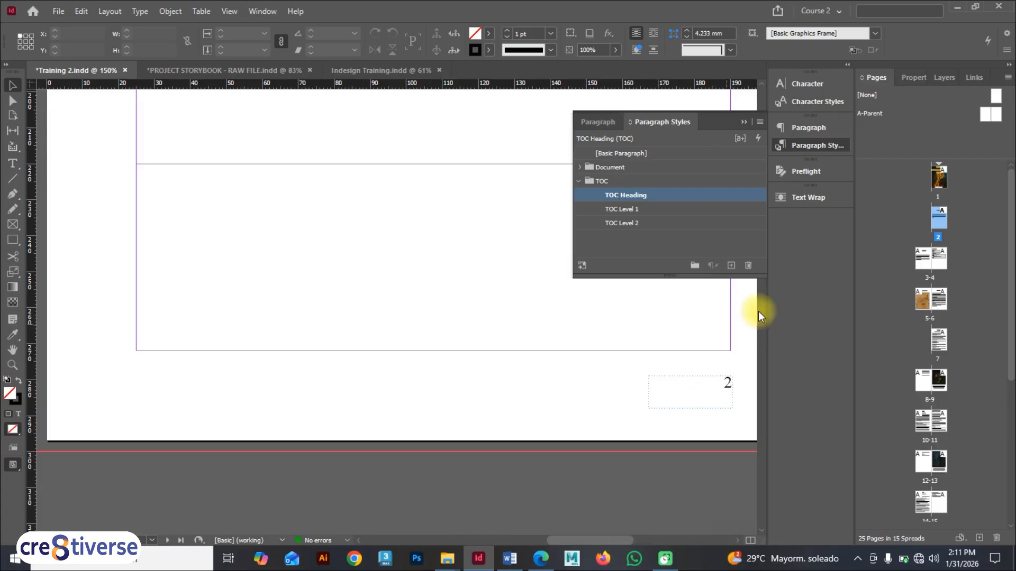
pyautogui.scroll(-6, 450, 405)
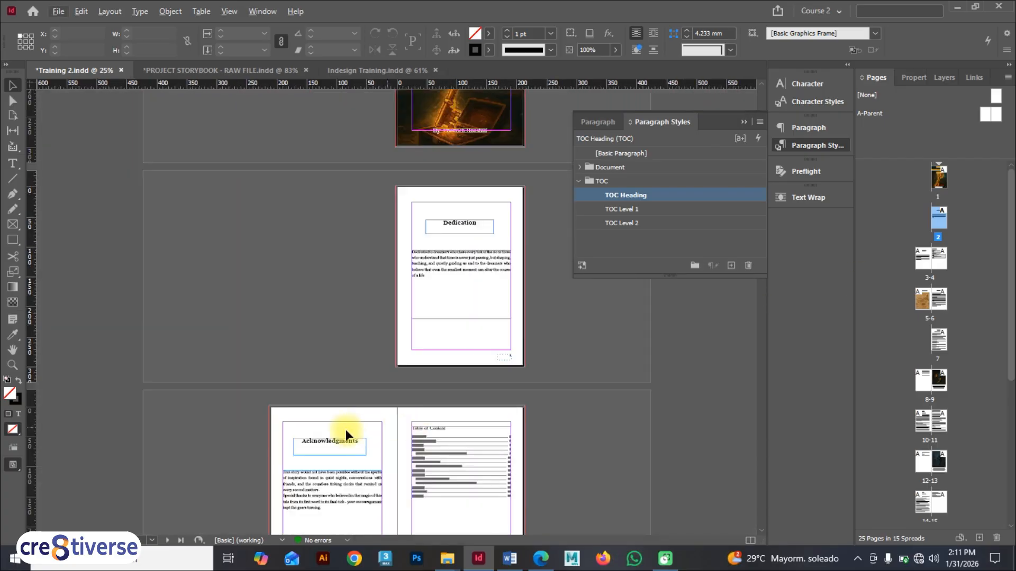
pyautogui.scroll(4, 331, 482)
pyautogui.scroll(-2, 635, 444)
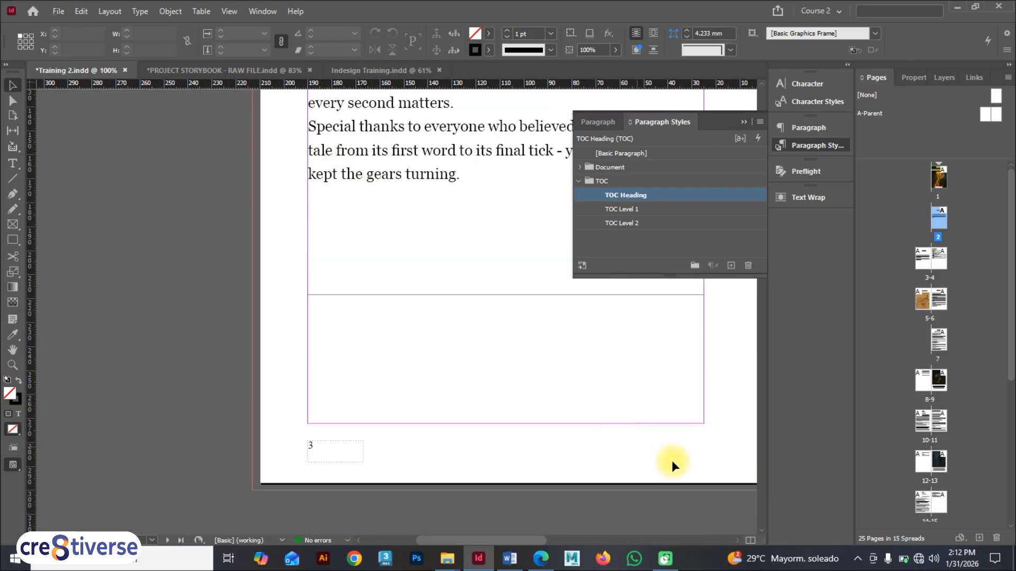
pyautogui.moveTo(540, 541); pyautogui.dragTo(645, 539)
pyautogui.scroll(-5, 443, 413)
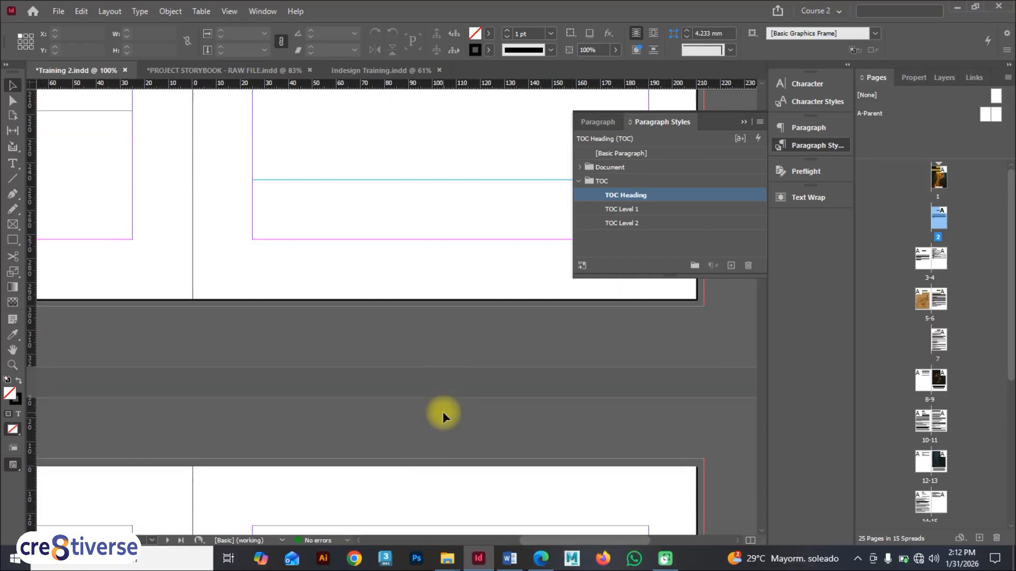
pyautogui.moveTo(545, 541); pyautogui.dragTo(469, 539)
pyautogui.scroll(-8, 367, 463)
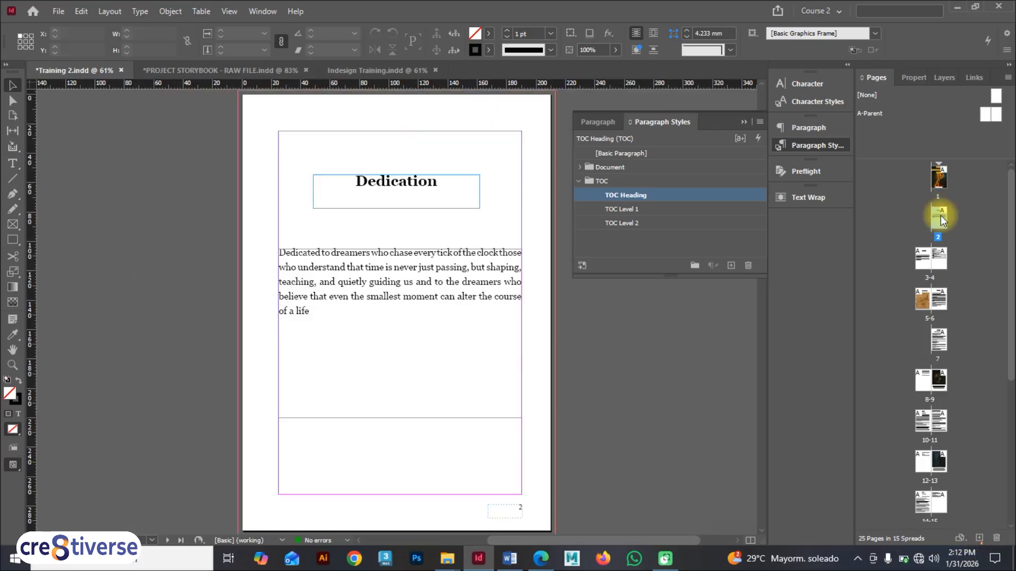
pyautogui.doubleClick(939, 217)
pyautogui.doubleClick(937, 177)
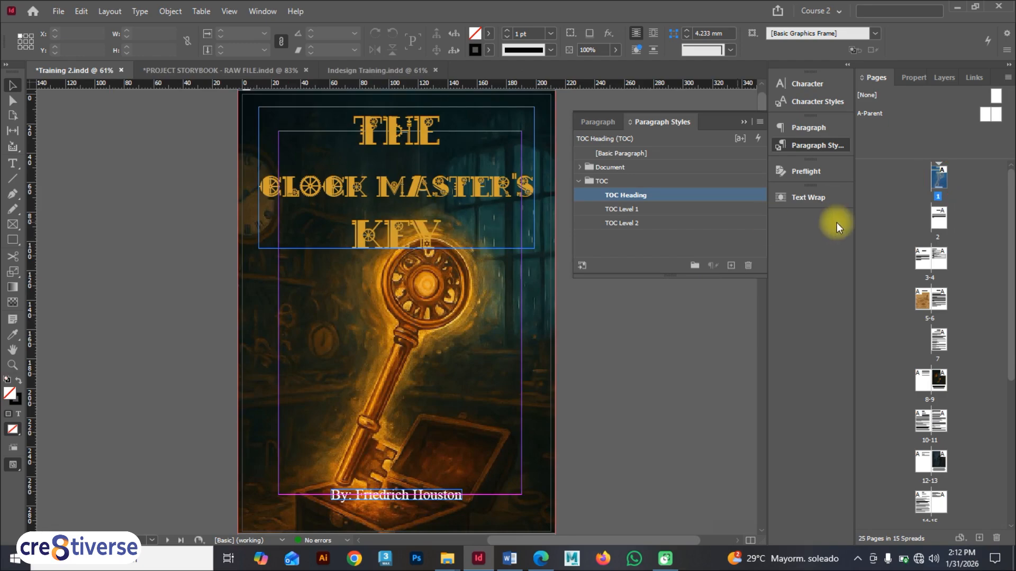
pyautogui.doubleClick(941, 221)
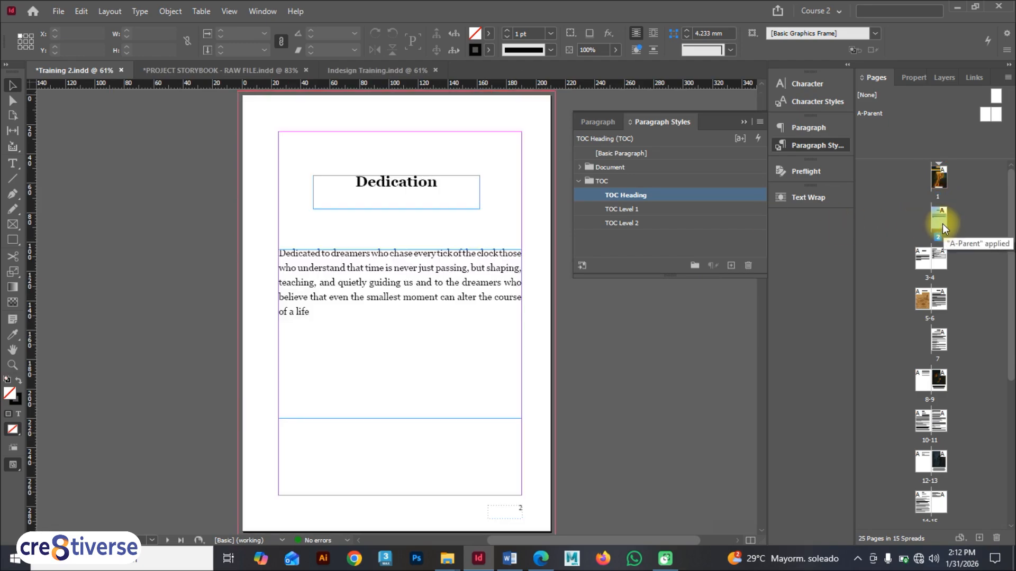
# Step: Start a new section at the Dedication page with page numbering starting at 1
pyautogui.rightClick(939, 220)
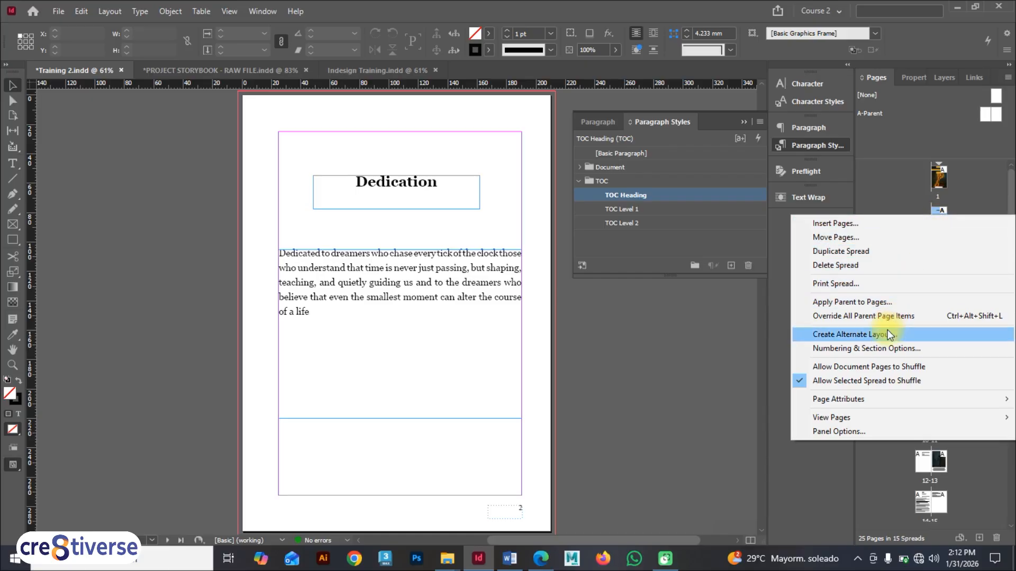
pyautogui.click(881, 347)
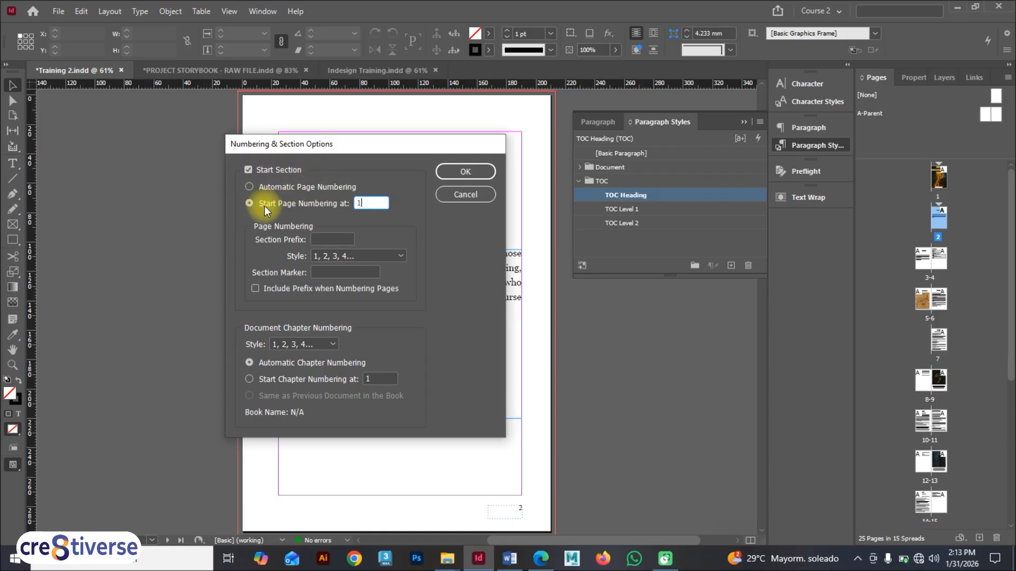
pyautogui.click(465, 174)
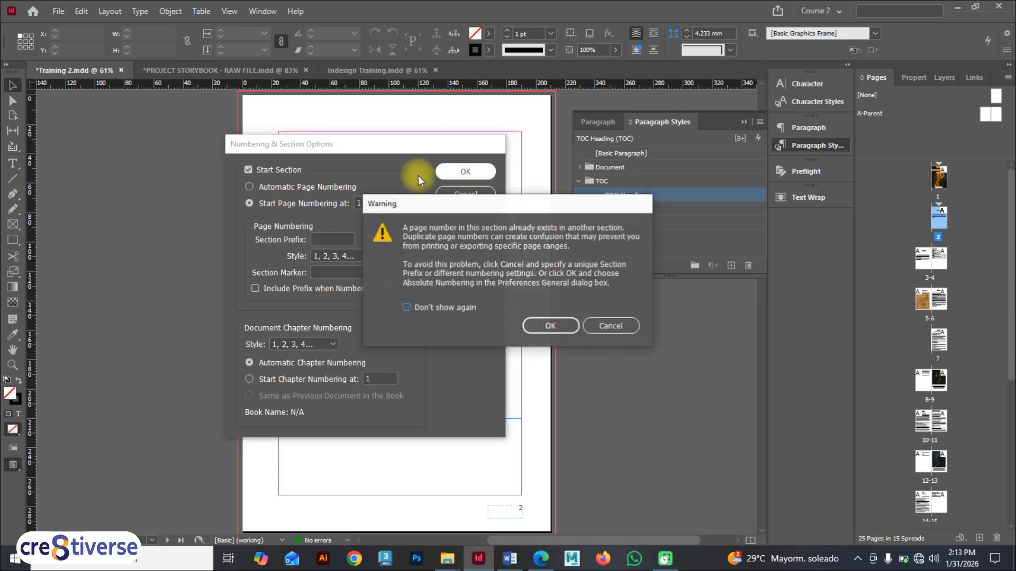
pyautogui.click(550, 326)
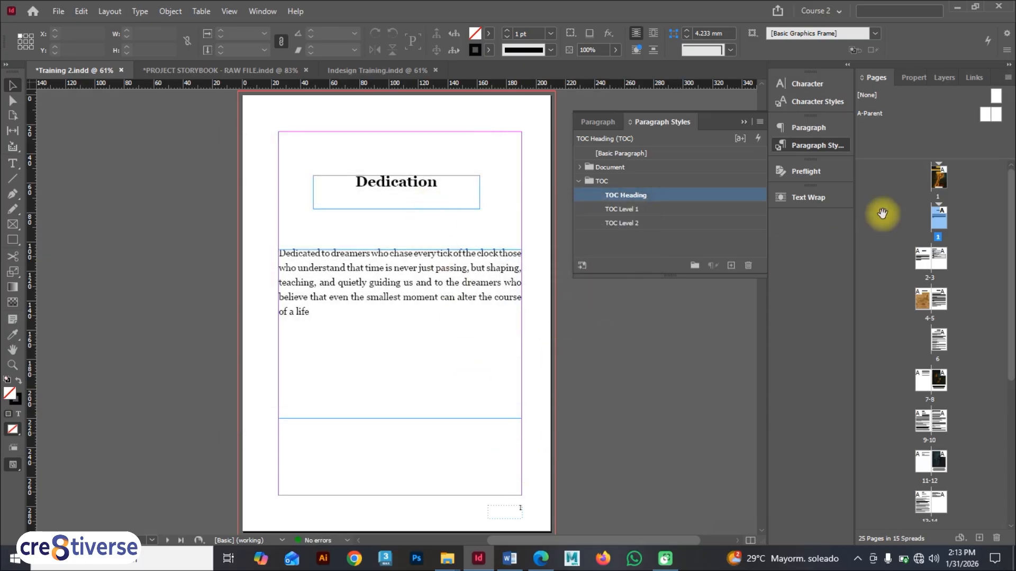
# Step: Check the page numbers on the cover and the opening spreads
pyautogui.doubleClick(938, 176)
pyautogui.scroll(-3, 432, 463)
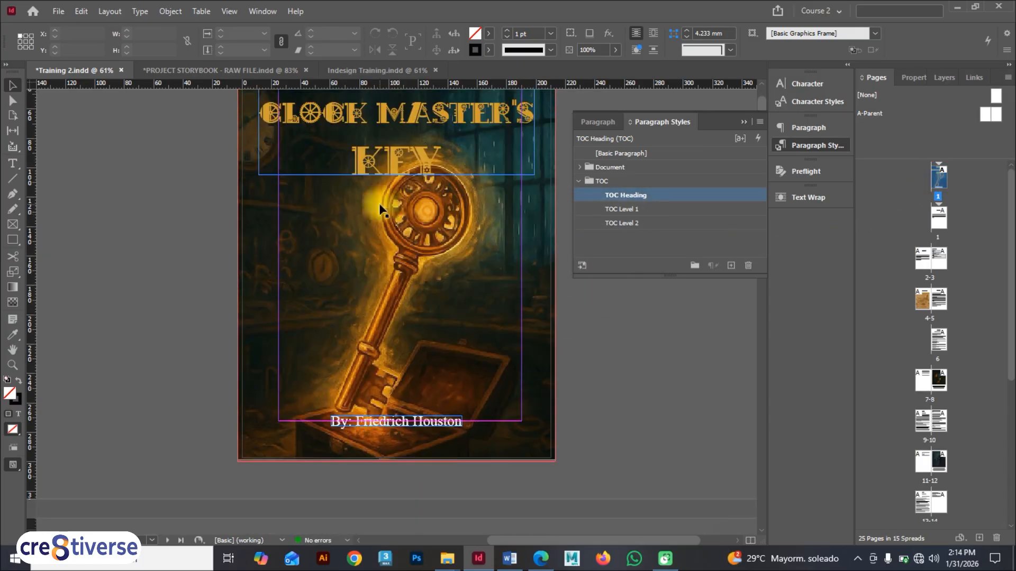
pyautogui.scroll(3, 380, 209)
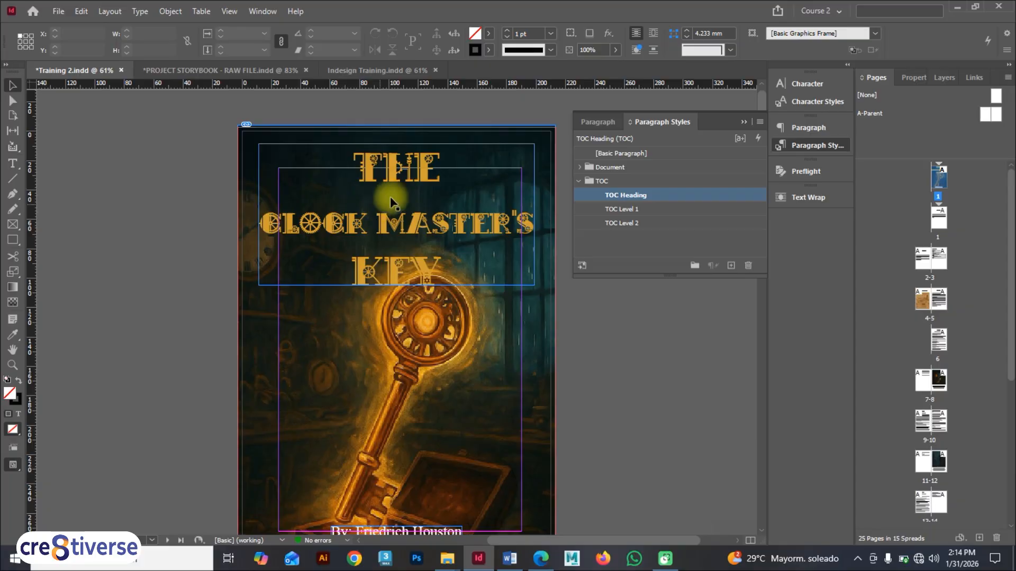
pyautogui.doubleClick(937, 217)
pyautogui.scroll(-3, 491, 428)
pyautogui.scroll(-10, 506, 465)
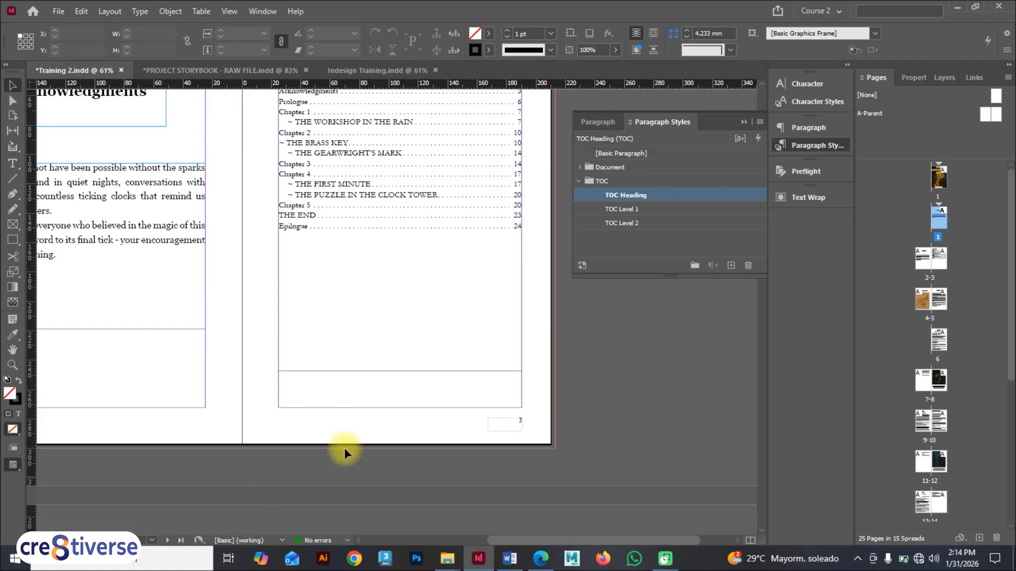
pyautogui.scroll(-5, 483, 415)
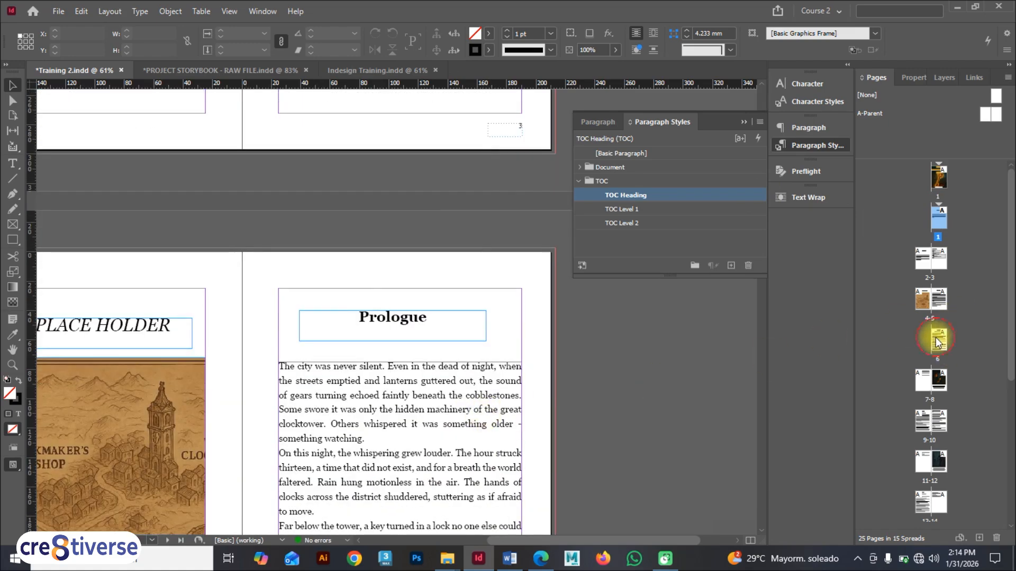
# Step: Start a new section at the Chapter 1 page with page numbering starting at 1
pyautogui.doubleClick(936, 341)
pyautogui.scroll(-6, 497, 381)
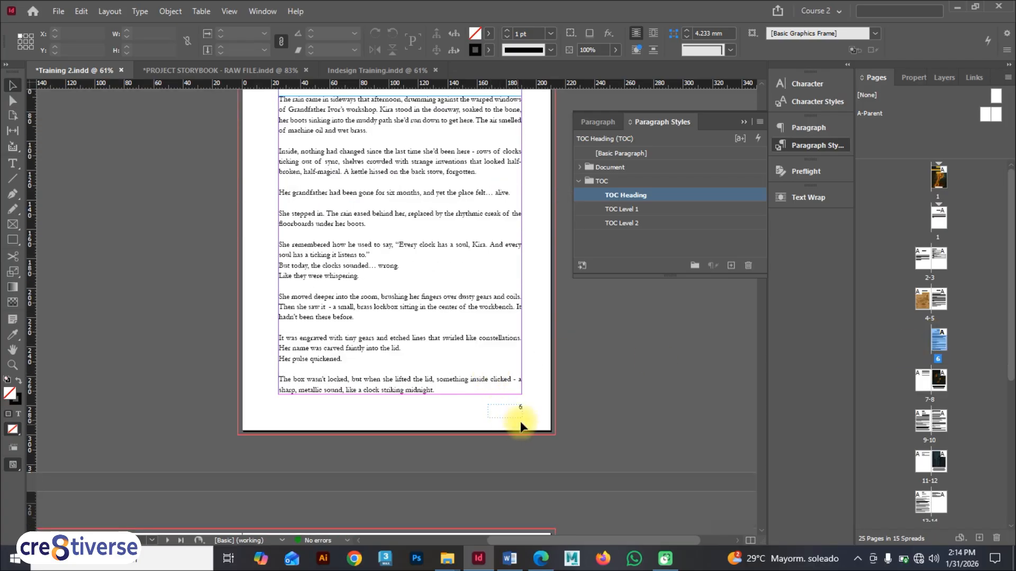
pyautogui.scroll(3, 524, 405)
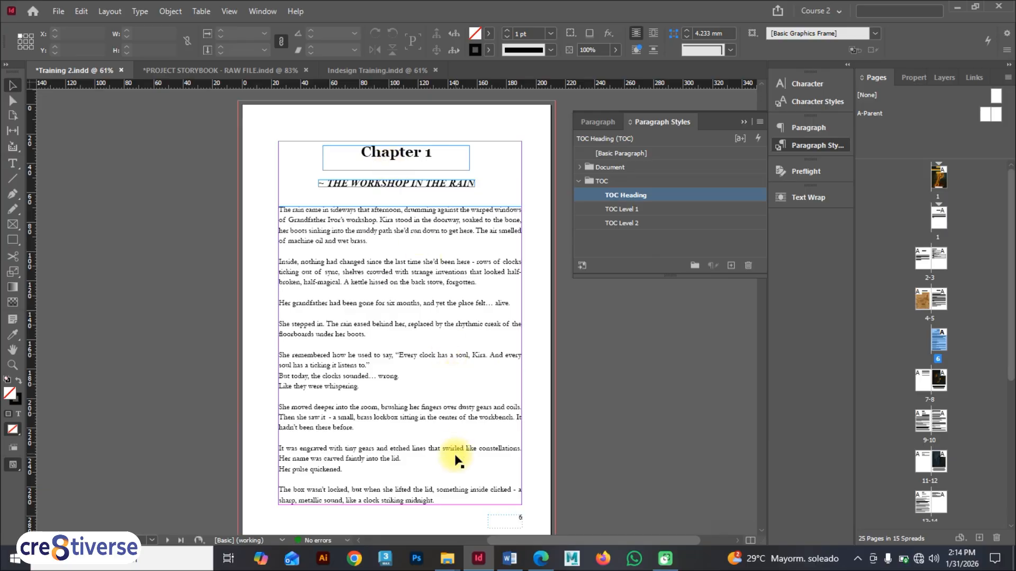
pyautogui.scroll(-1, 456, 460)
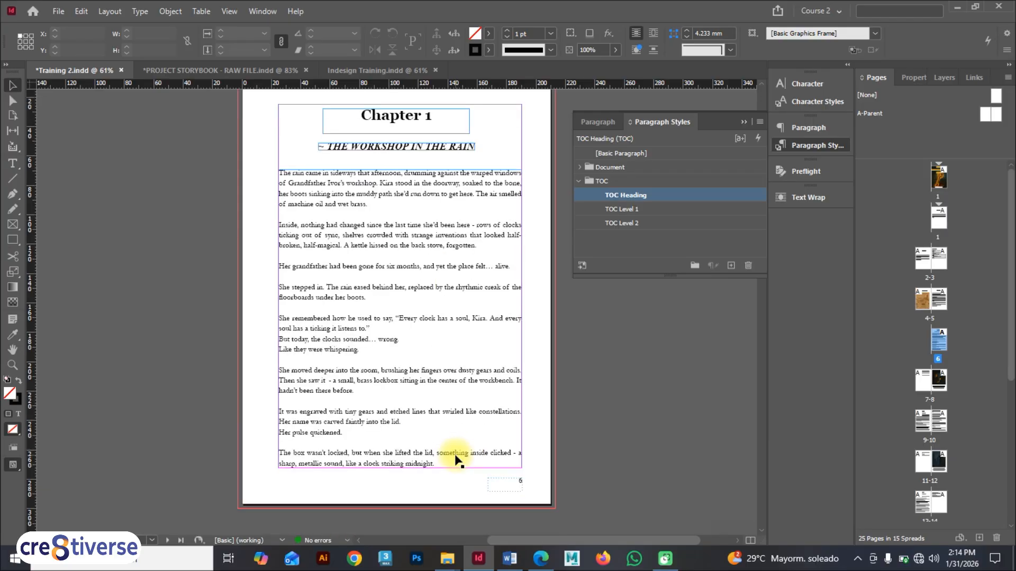
pyautogui.rightClick(937, 342)
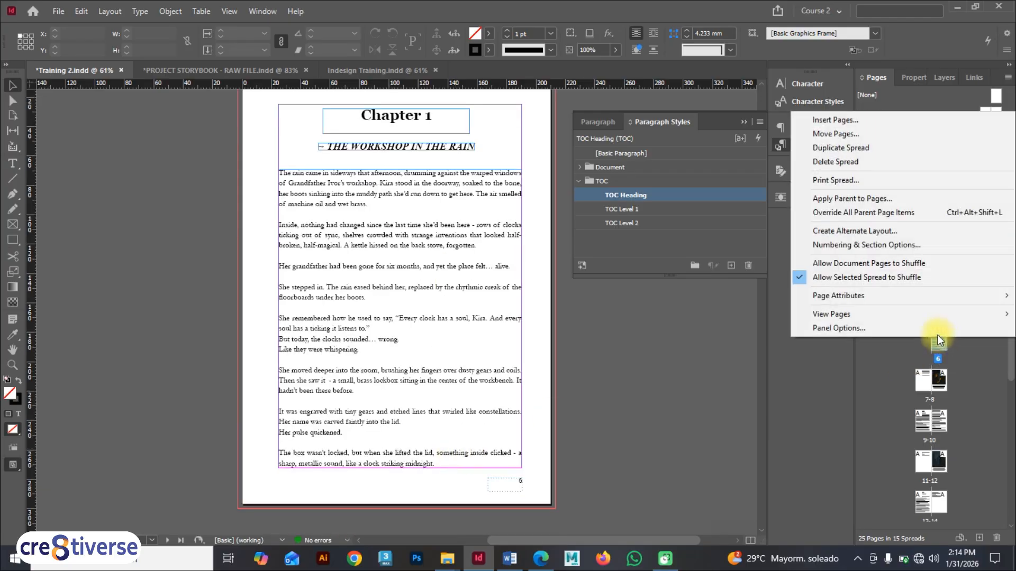
pyautogui.click(881, 246)
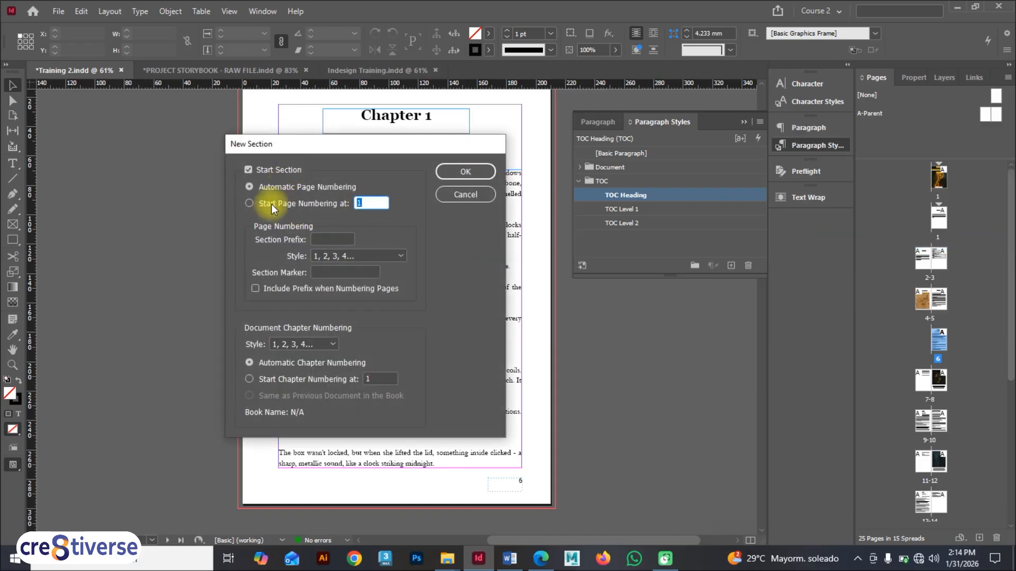
pyautogui.click(274, 205)
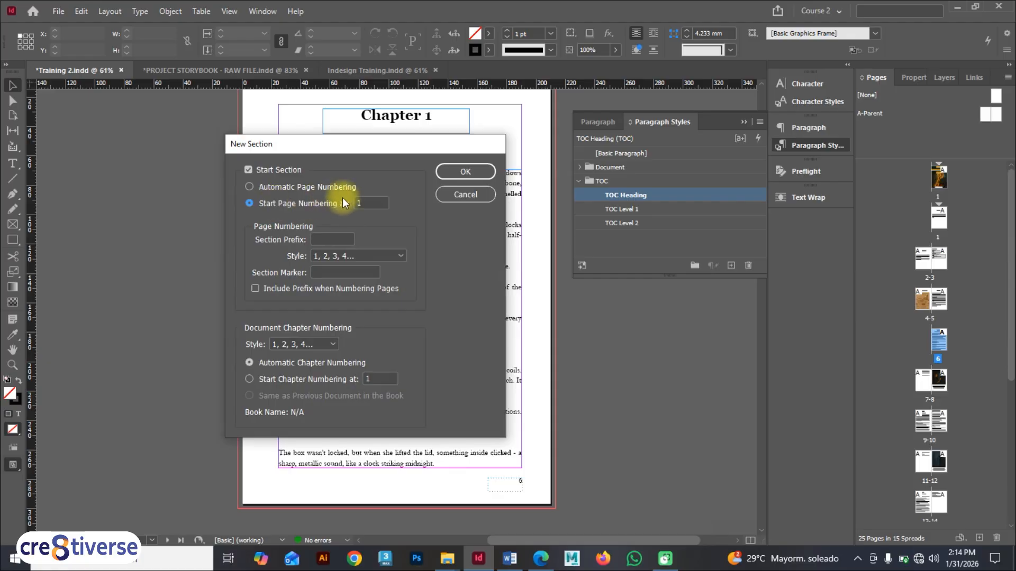
pyautogui.click(460, 167)
pyautogui.click(560, 325)
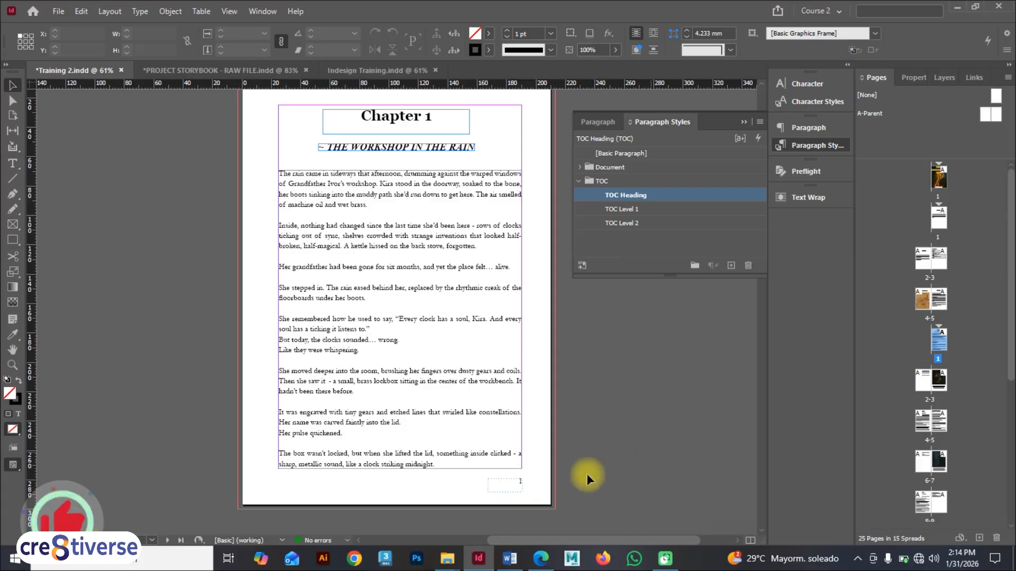
# Step: Inspect the page numbers on the spread following Chapter 1 and return to the cover
pyautogui.scroll(-1, 907, 356)
pyautogui.scroll(-5, 398, 426)
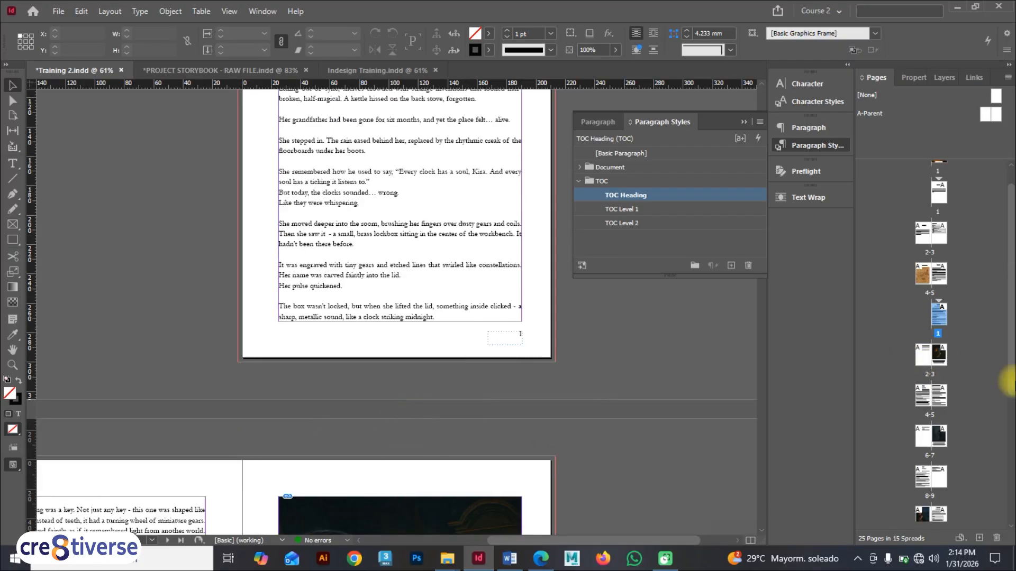
pyautogui.doubleClick(922, 356)
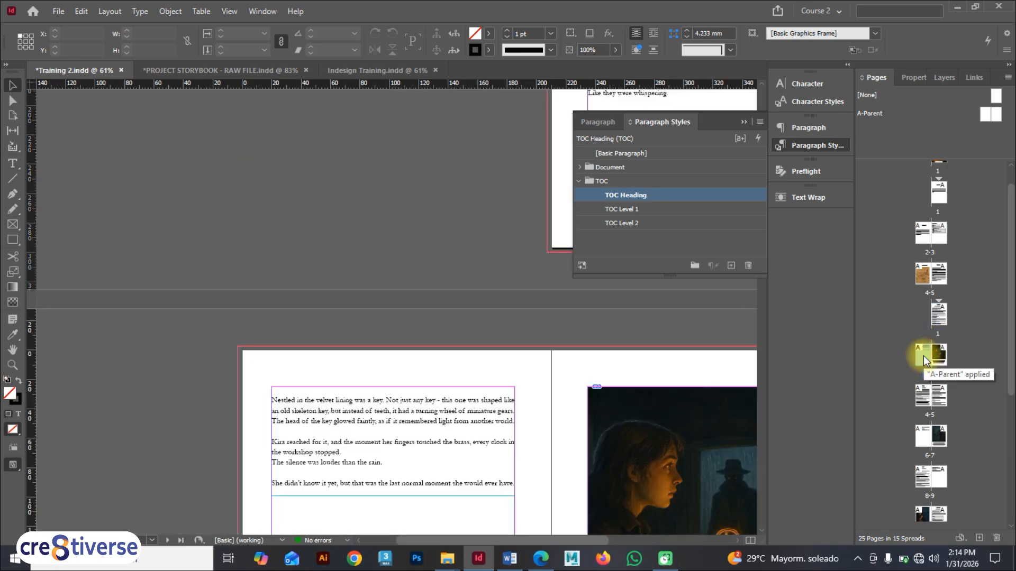
pyautogui.click(748, 122)
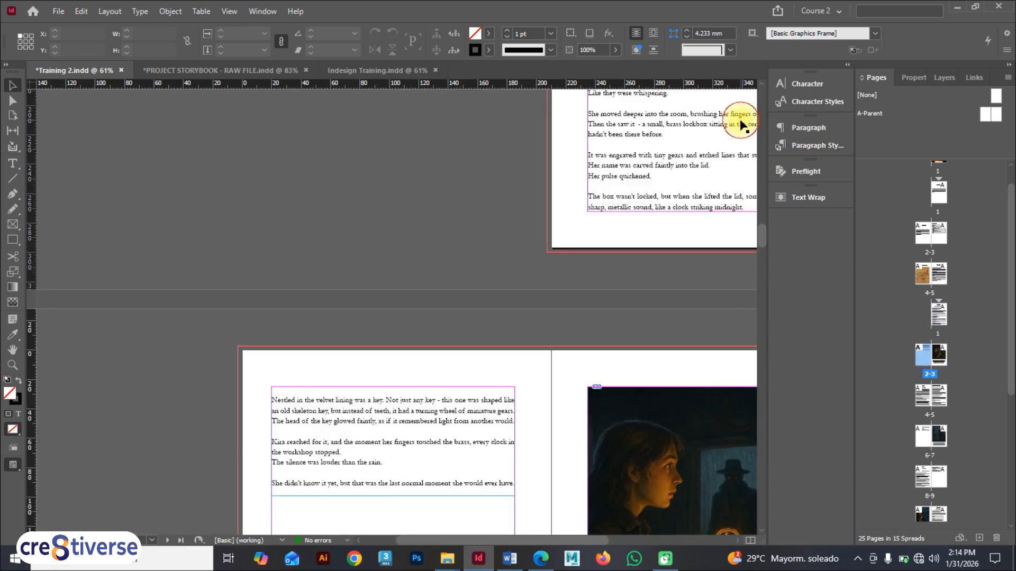
pyautogui.scroll(-5, 574, 379)
pyautogui.scroll(-2, 416, 479)
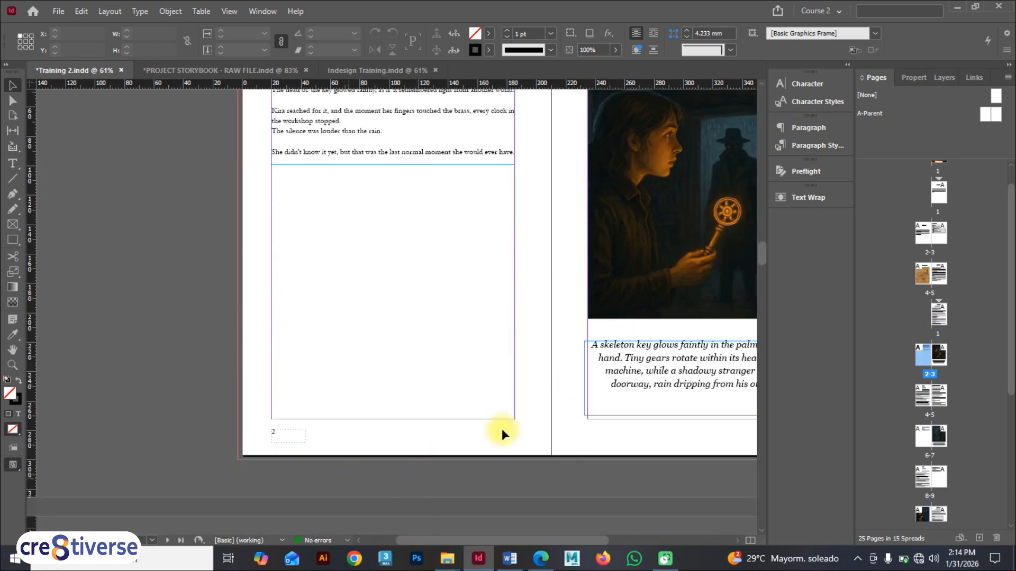
pyautogui.moveTo(585, 537); pyautogui.dragTo(652, 534)
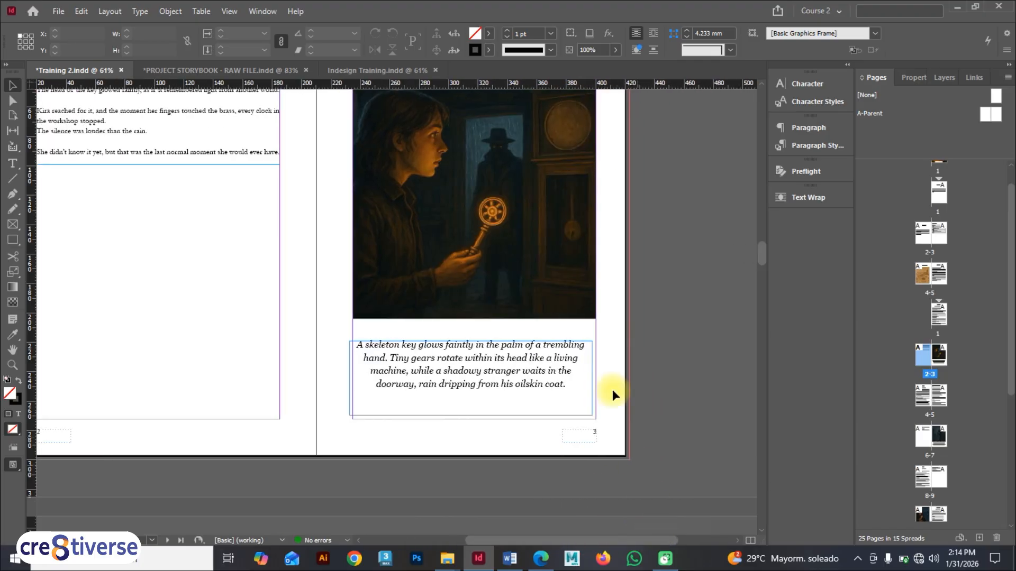
pyautogui.scroll(10, 611, 368)
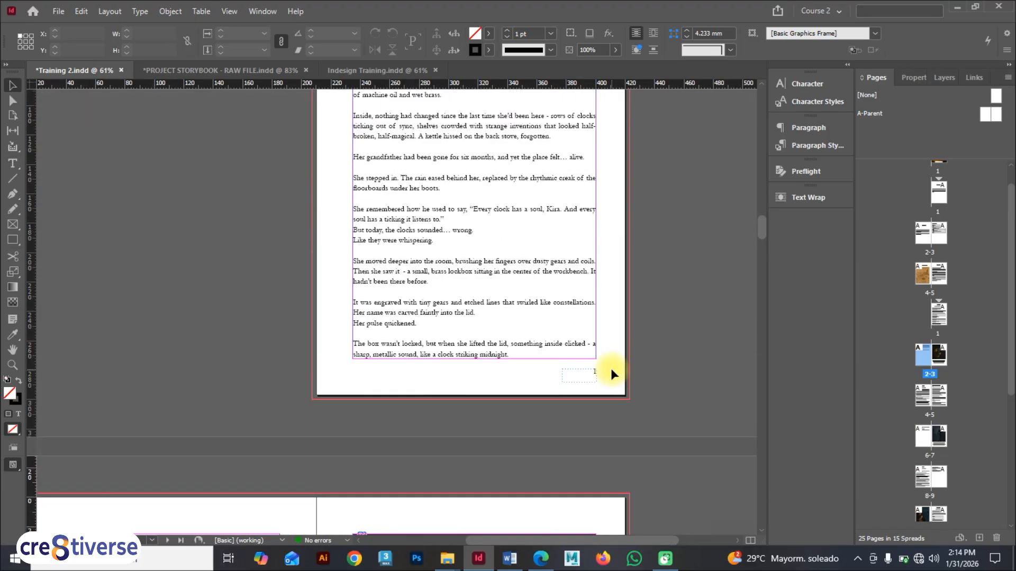
pyautogui.scroll(5, 610, 368)
pyautogui.scroll(1, 946, 183)
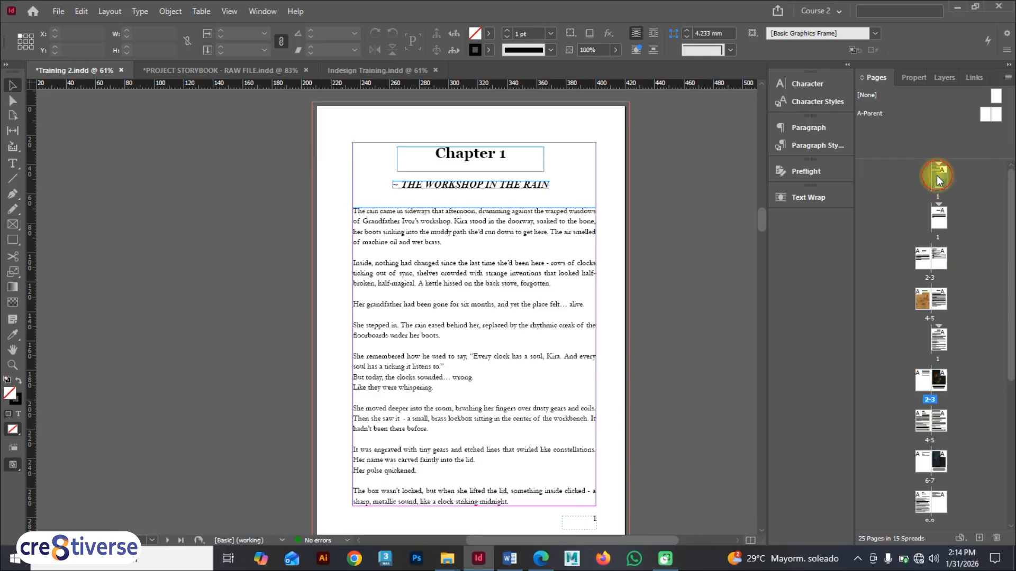
pyautogui.doubleClick(936, 179)
# Step: Preview the book in presentation mode and page through the first spreads
pyautogui.hotkey('shift', 'w')
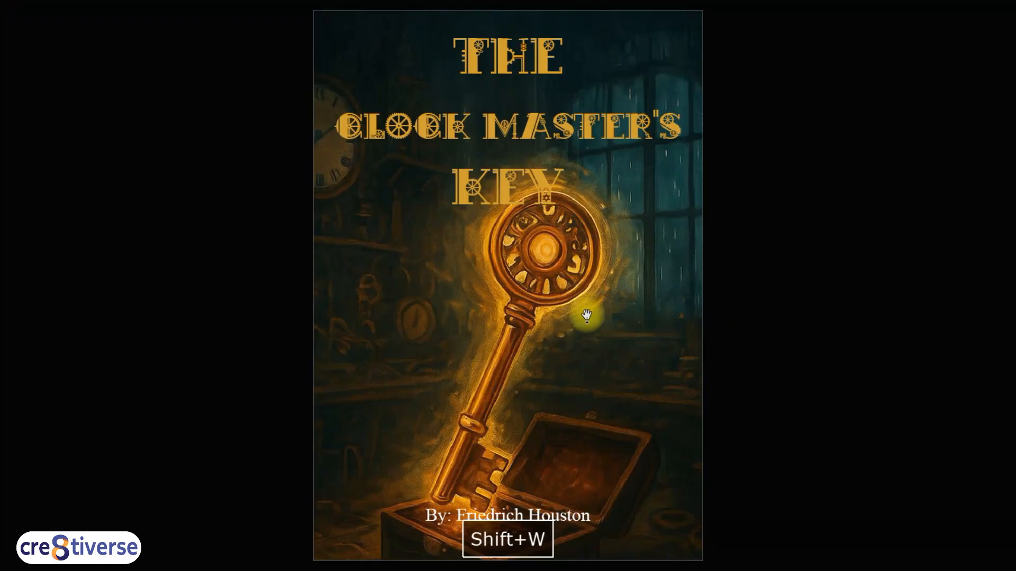
pyautogui.press('pagedown')
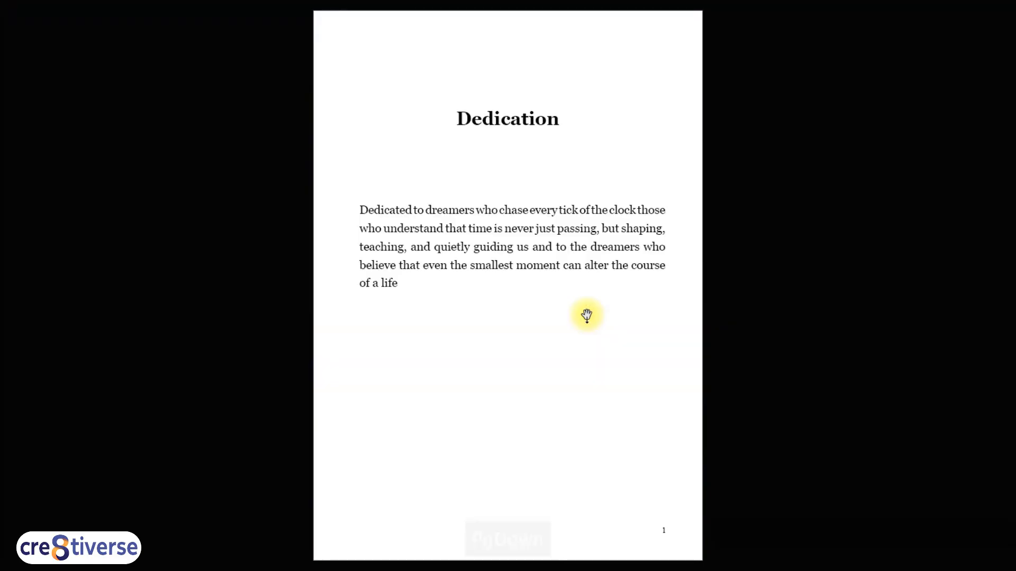
pyautogui.press('pagedown')
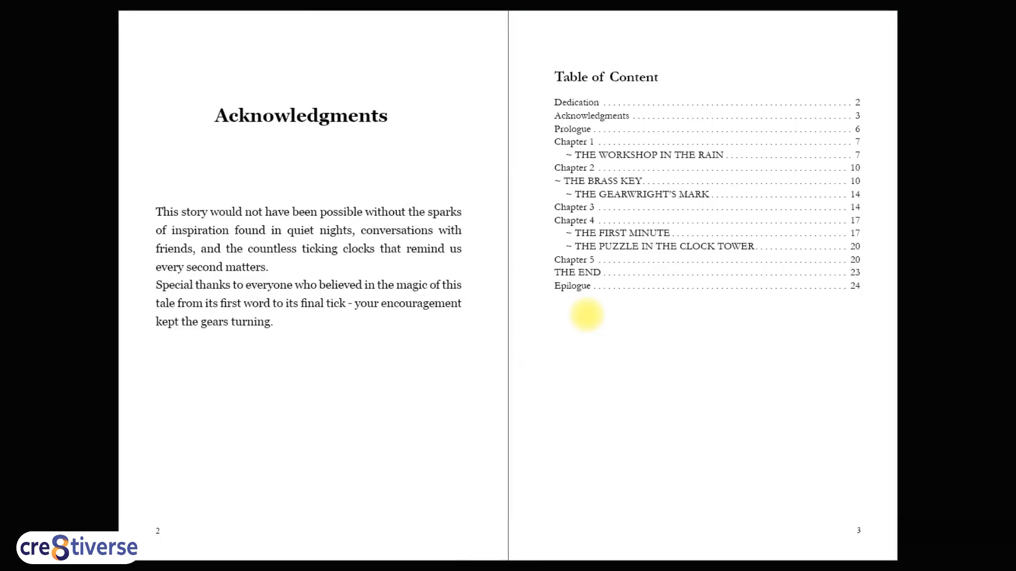
pyautogui.press('pagedown')
pyautogui.press('pageup')
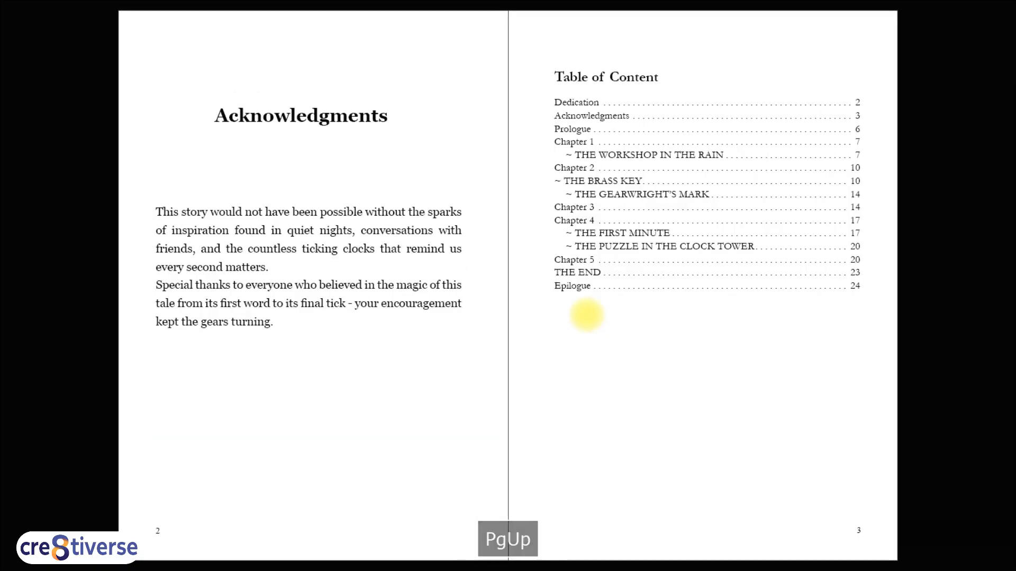
# Step: Page on through the presentation to the Chapter 1 pages and leave presentation mode
pyautogui.press('pagedown')
pyautogui.press('pagedown')
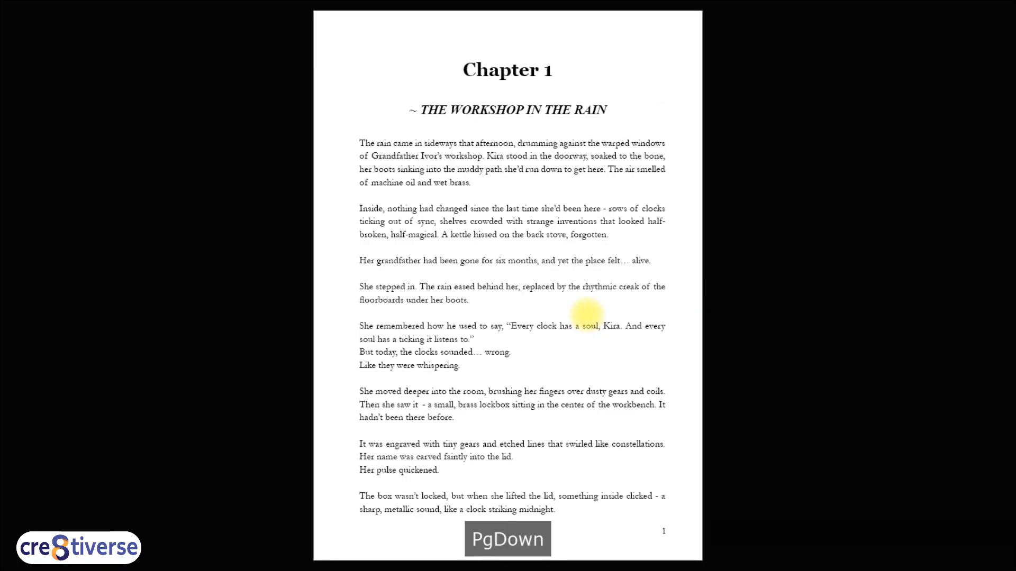
pyautogui.press('pagedown')
pyautogui.press('pagedown')
pyautogui.press('pagedown')
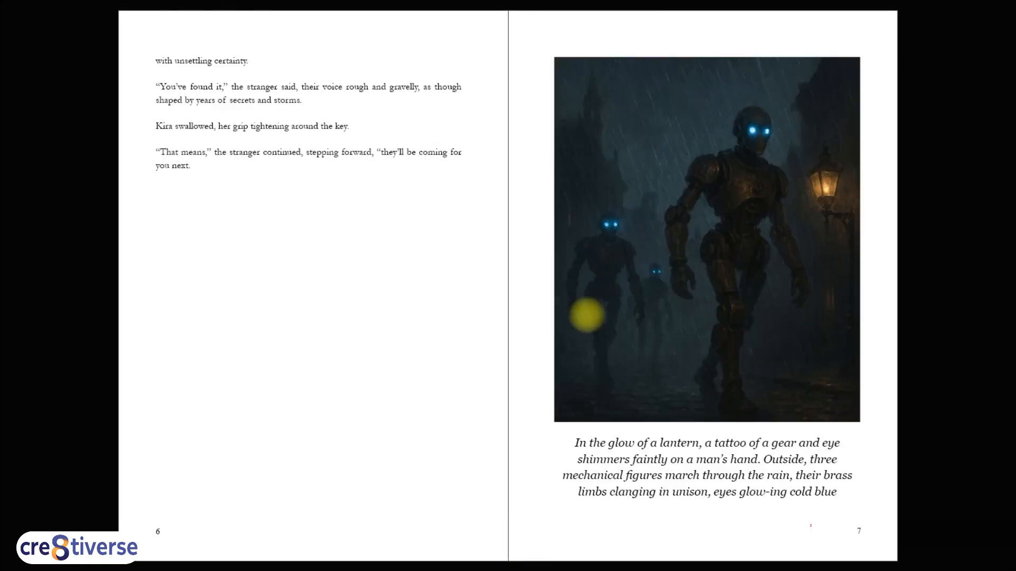
pyautogui.hotkey('shift', 'w')
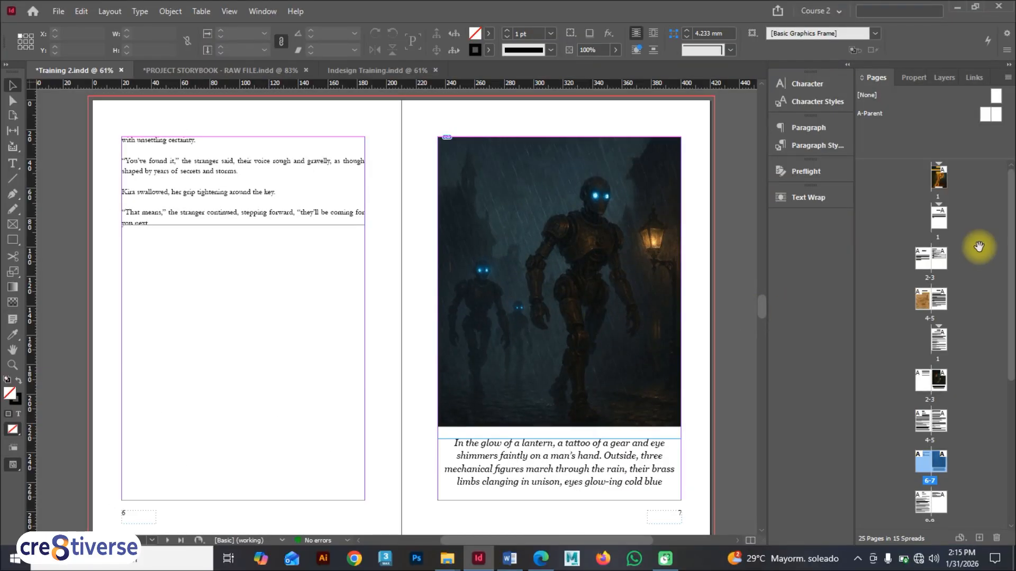
# Step: Start a new section at the Dedication page using lowercase Roman numeral page numbering (i, ii, iii, iv…)
pyautogui.scroll(1, 644, 281)
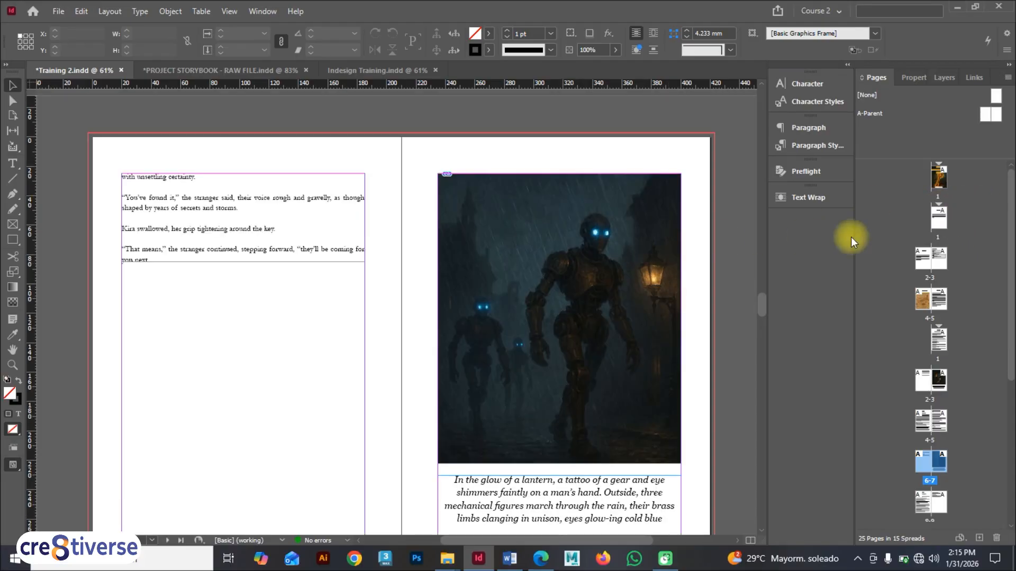
pyautogui.click(937, 206)
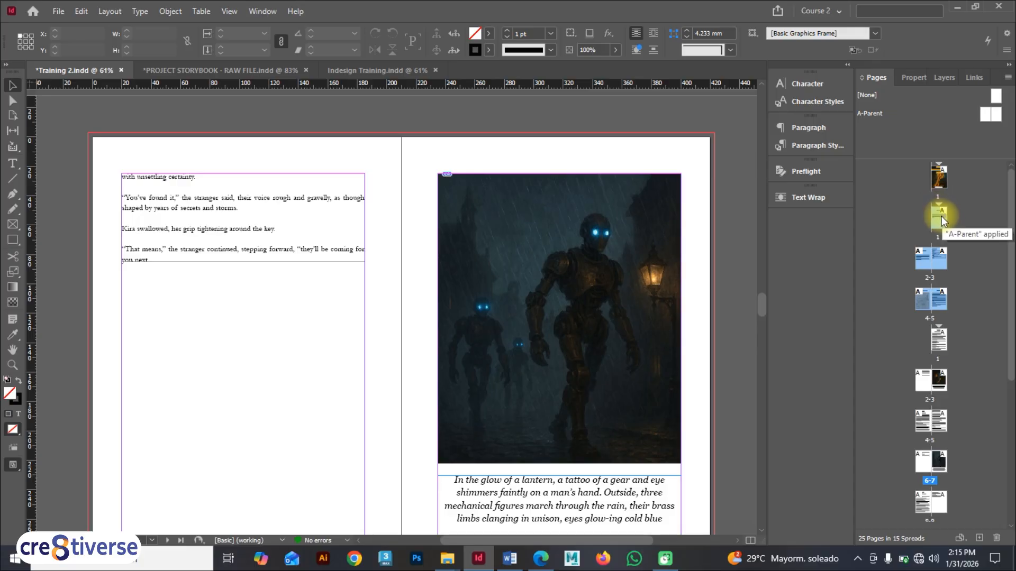
pyautogui.rightClick(941, 215)
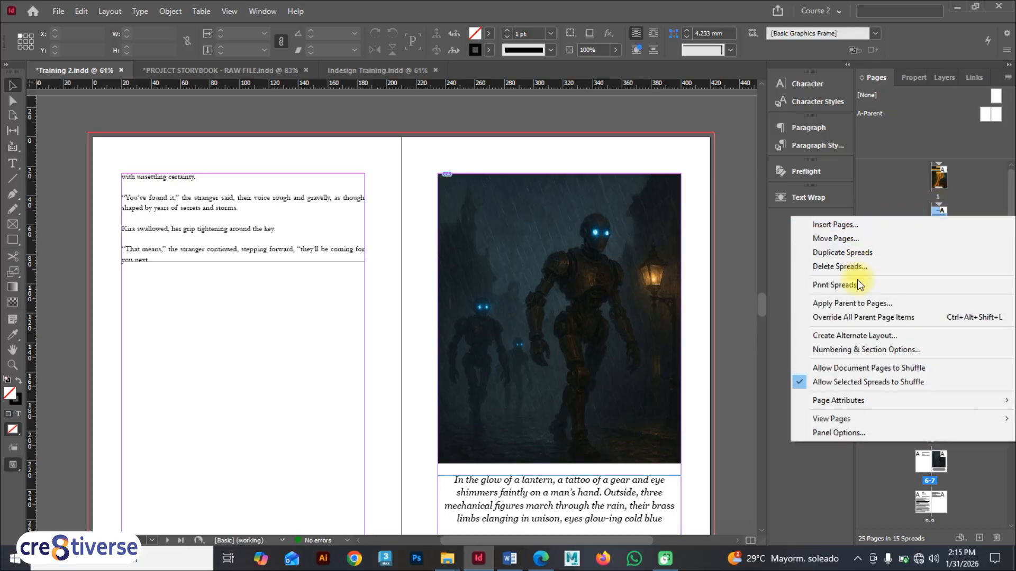
pyautogui.click(852, 349)
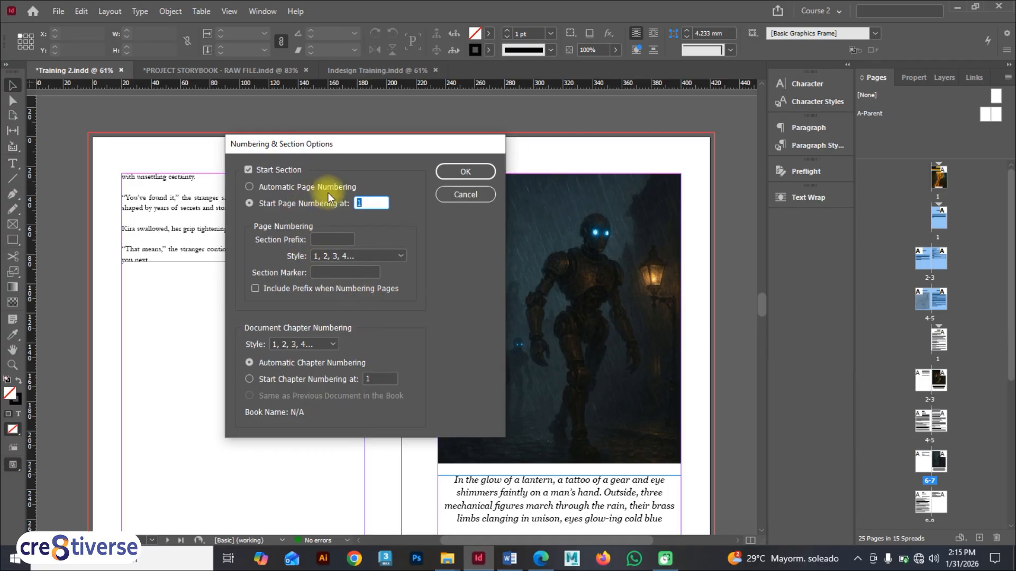
pyautogui.click(371, 255)
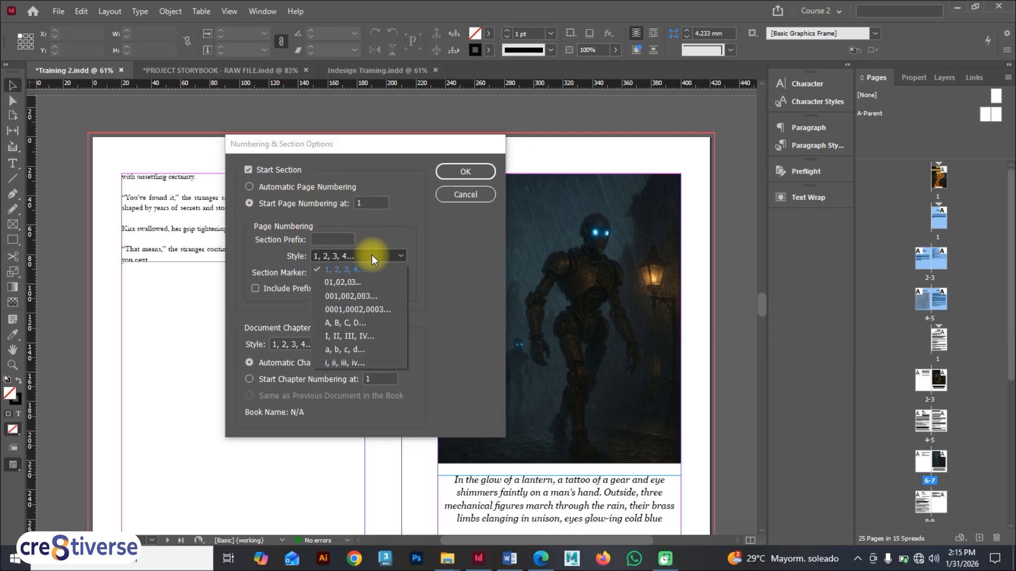
pyautogui.click(347, 362)
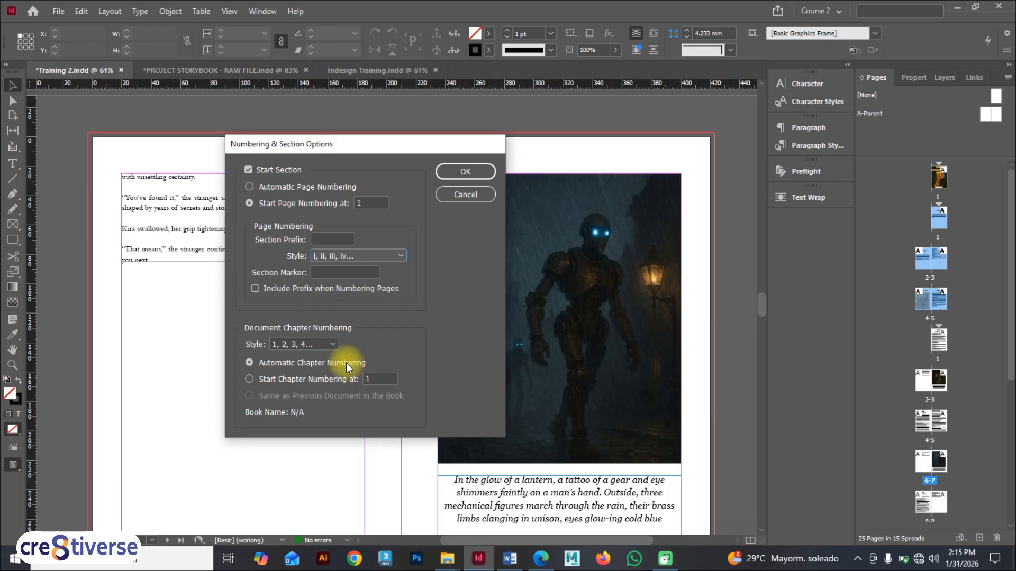
pyautogui.click(450, 172)
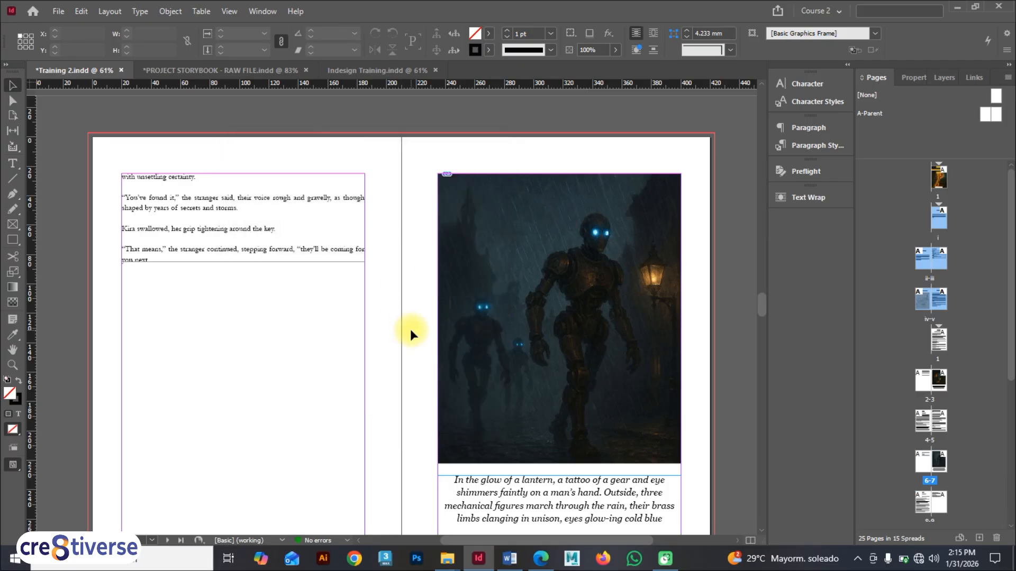
# Step: Inspect the page numbers on the front-matter pages from the Dedication to Chapter 1 in the layout
pyautogui.scroll(-3, 411, 329)
pyautogui.scroll(-5, 410, 329)
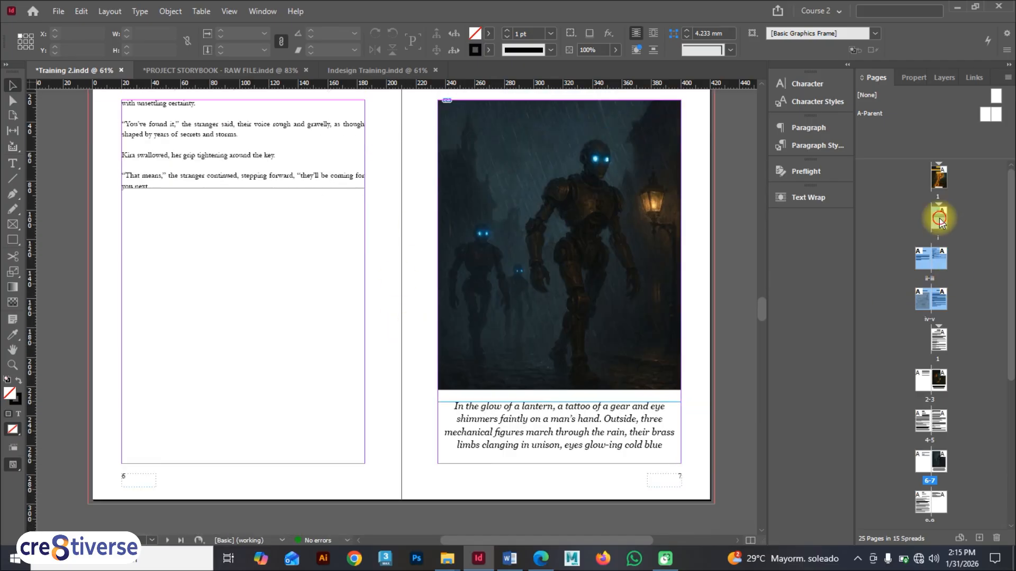
pyautogui.doubleClick(938, 217)
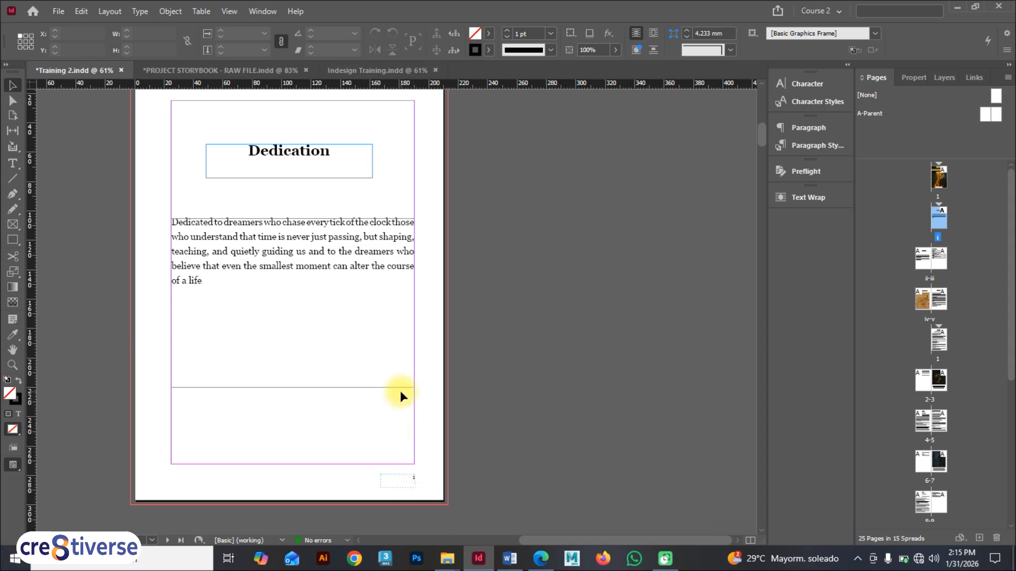
pyautogui.scroll(-6, 400, 392)
pyautogui.scroll(-2, 402, 513)
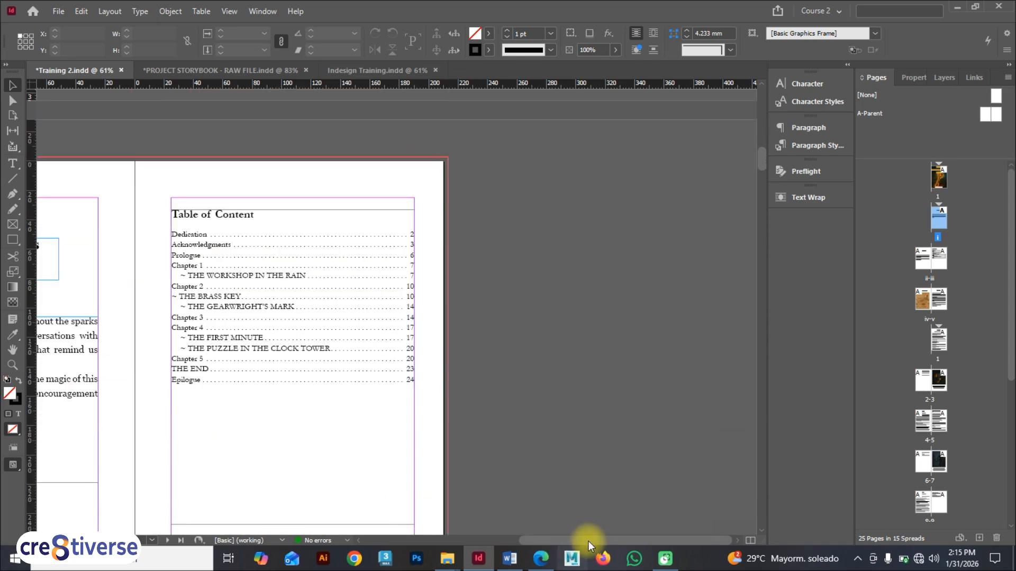
pyautogui.moveTo(582, 540); pyautogui.dragTo(526, 541)
pyautogui.scroll(-2, 494, 456)
pyautogui.scroll(-7, 216, 459)
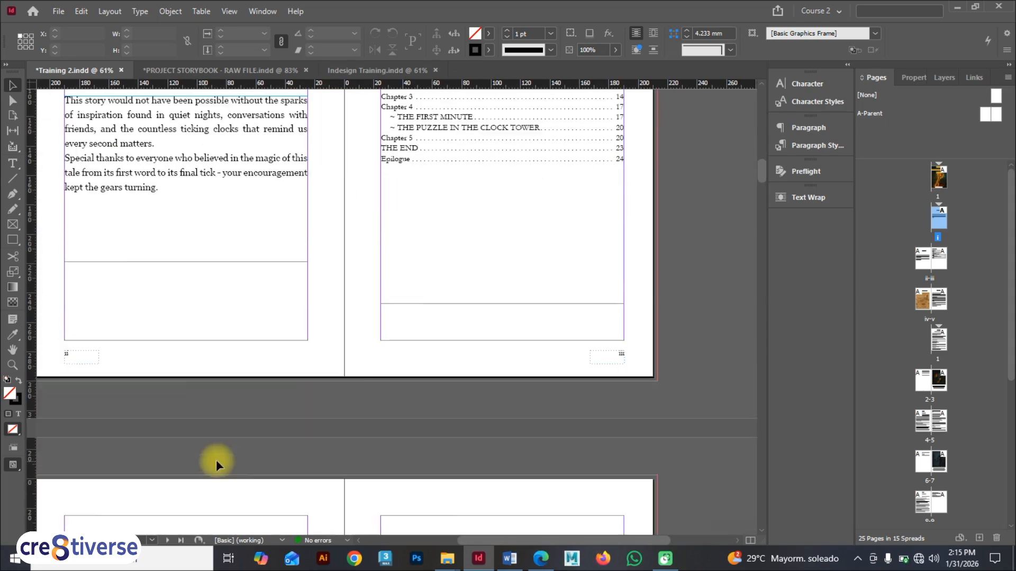
pyautogui.scroll(-7, 117, 426)
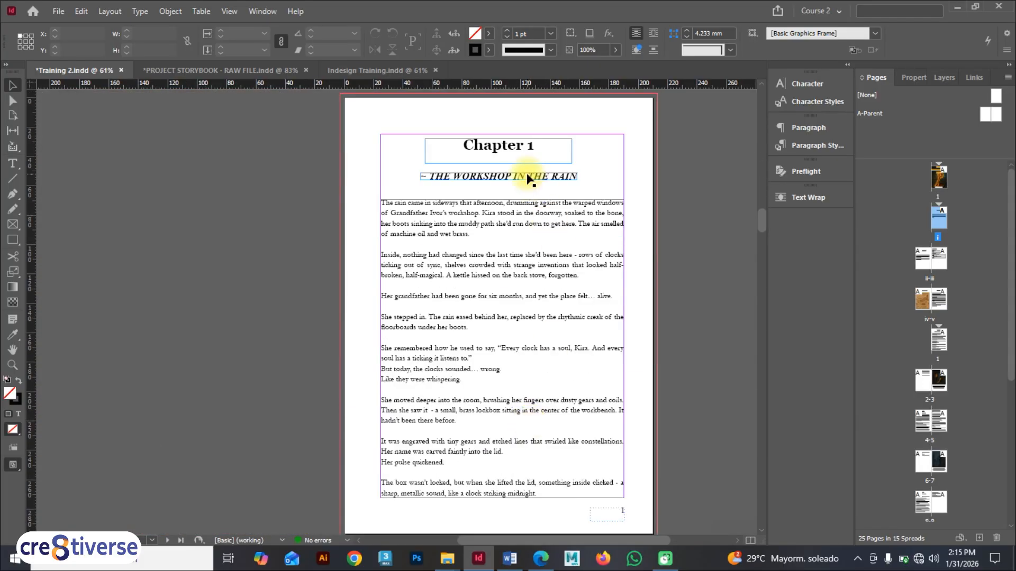
pyautogui.scroll(-8, 528, 421)
pyautogui.scroll(-2, 500, 330)
pyautogui.scroll(10, 491, 296)
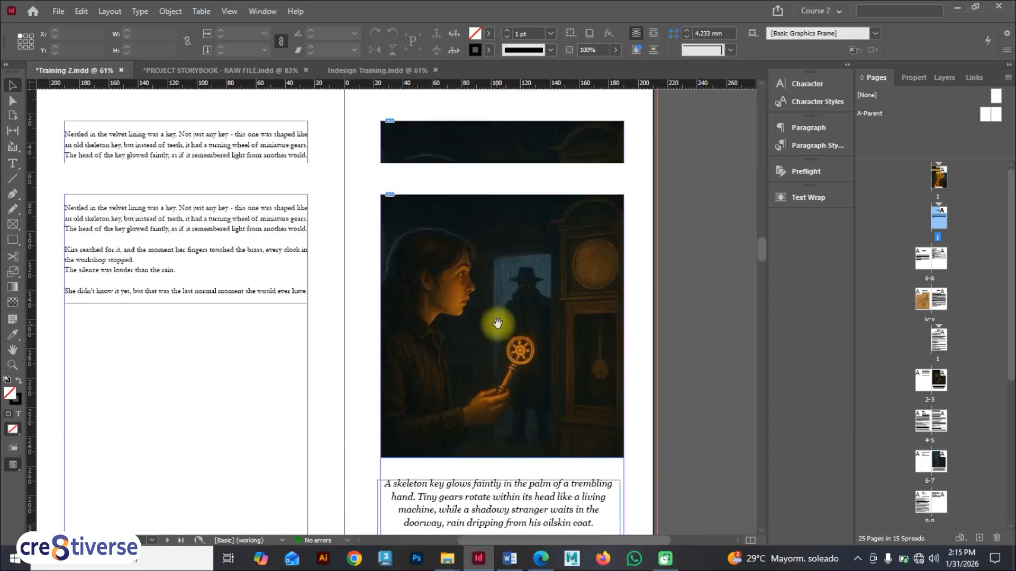
pyautogui.scroll(5, 525, 314)
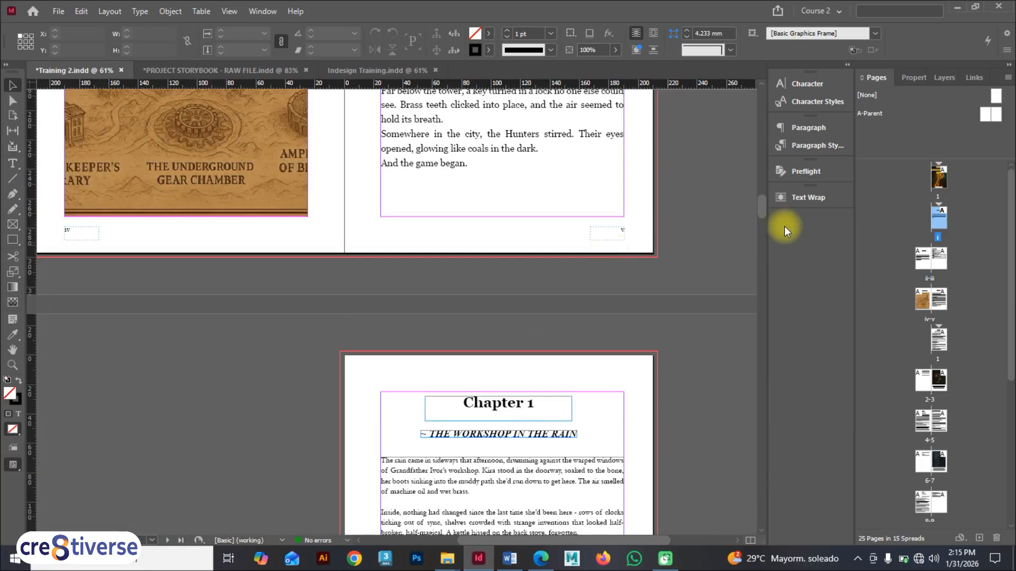
# Step: Preview the book in presentation mode from the cover through to the Chapter 3 spread, then return to the layout
pyautogui.doubleClick(939, 177)
pyautogui.hotkey('shift', 'w')
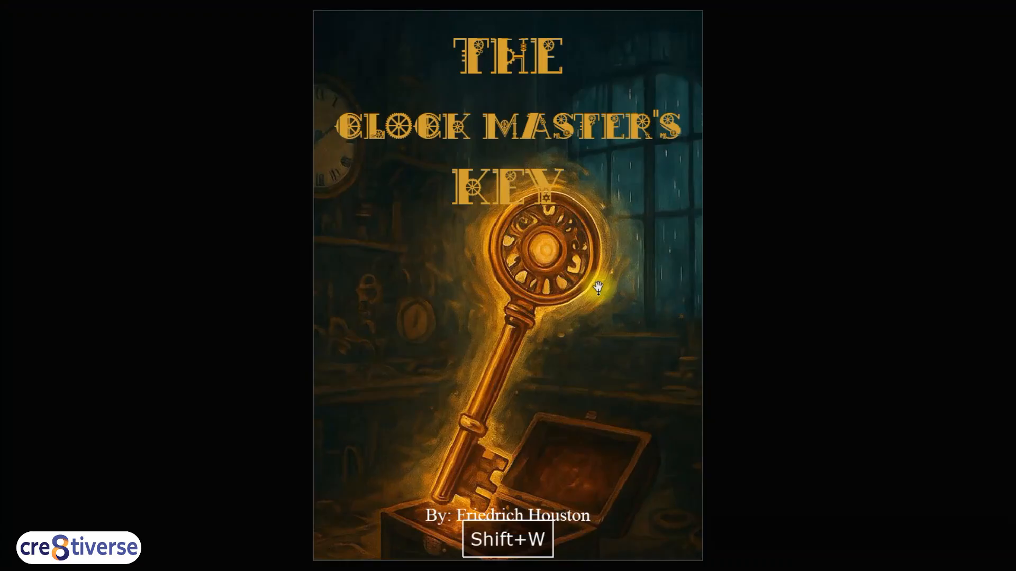
pyautogui.press('pagedown')
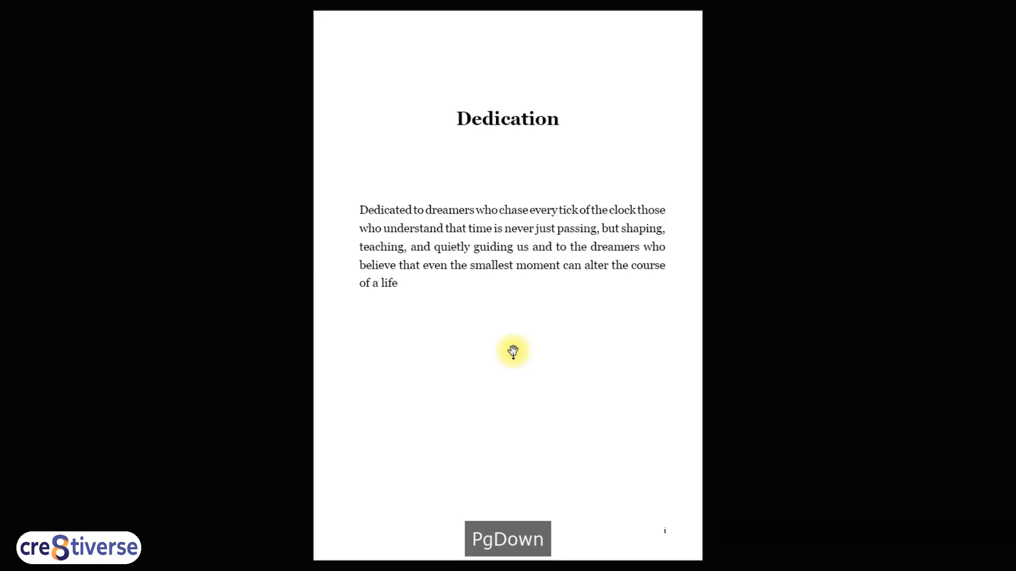
pyautogui.press('pagedown')
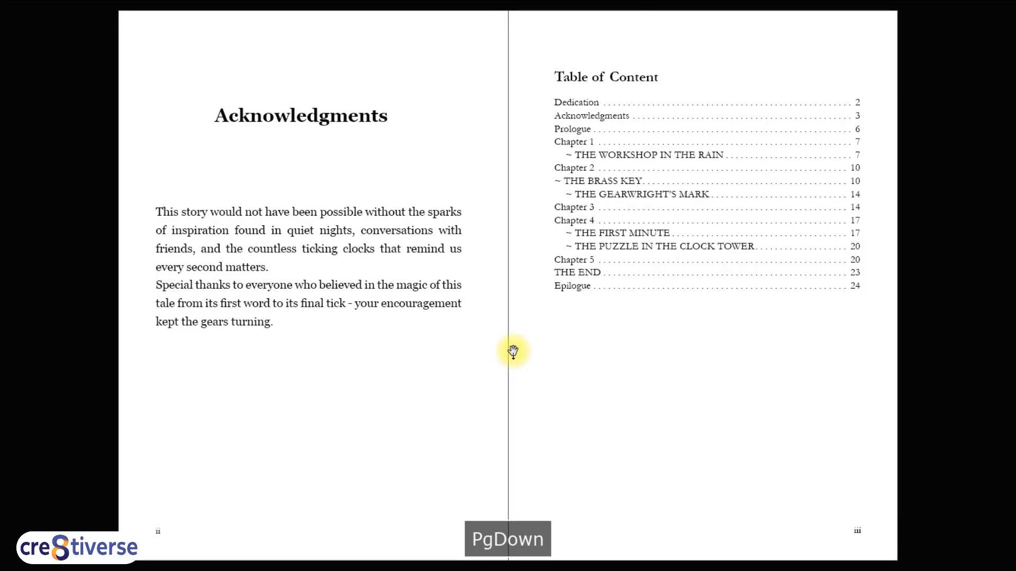
pyautogui.press('pagedown')
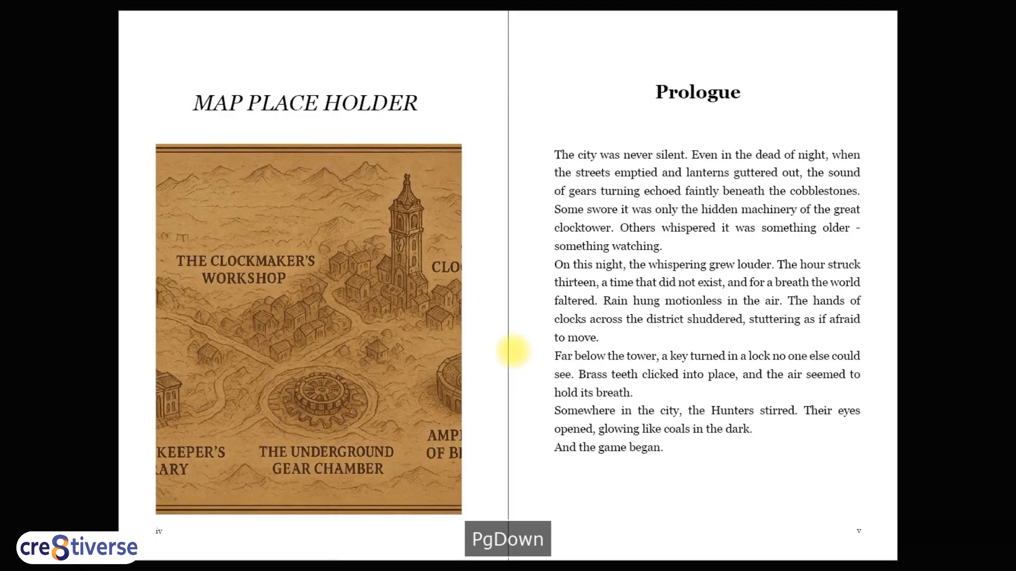
pyautogui.press('pagedown')
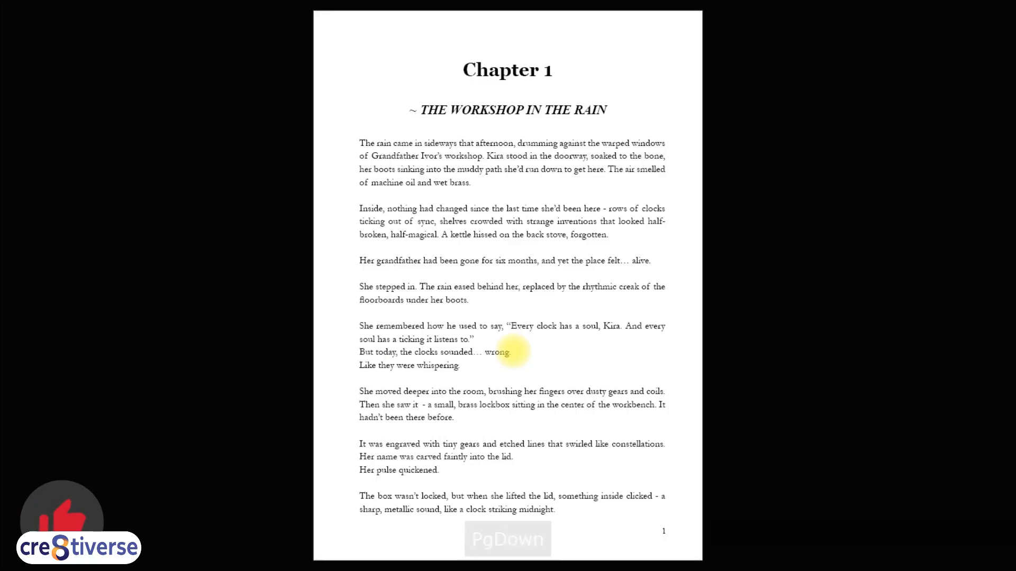
pyautogui.press('pagedown')
pyautogui.press('pagedown')
pyautogui.press('pagedown')
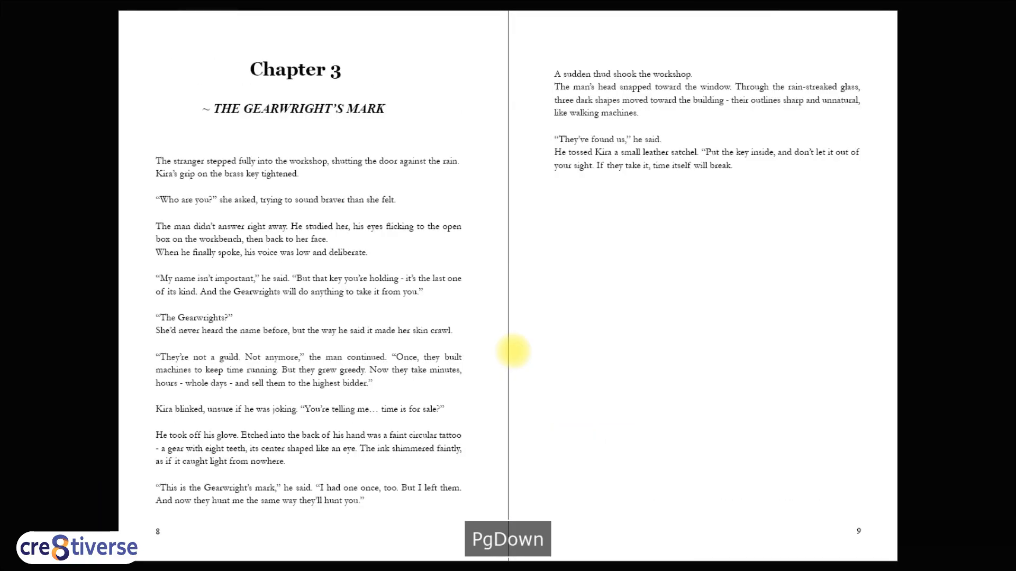
pyautogui.hotkey('shift', 'w')
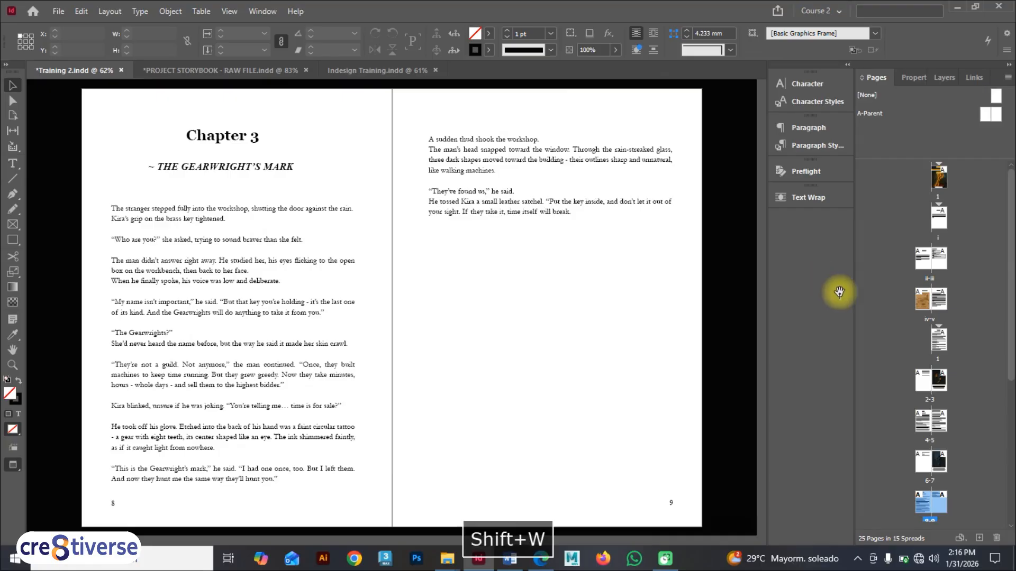
# Step: Inspect the closing pages, including the Epilogue and THE END spread, and their page numbers
pyautogui.scroll(-5, 995, 254)
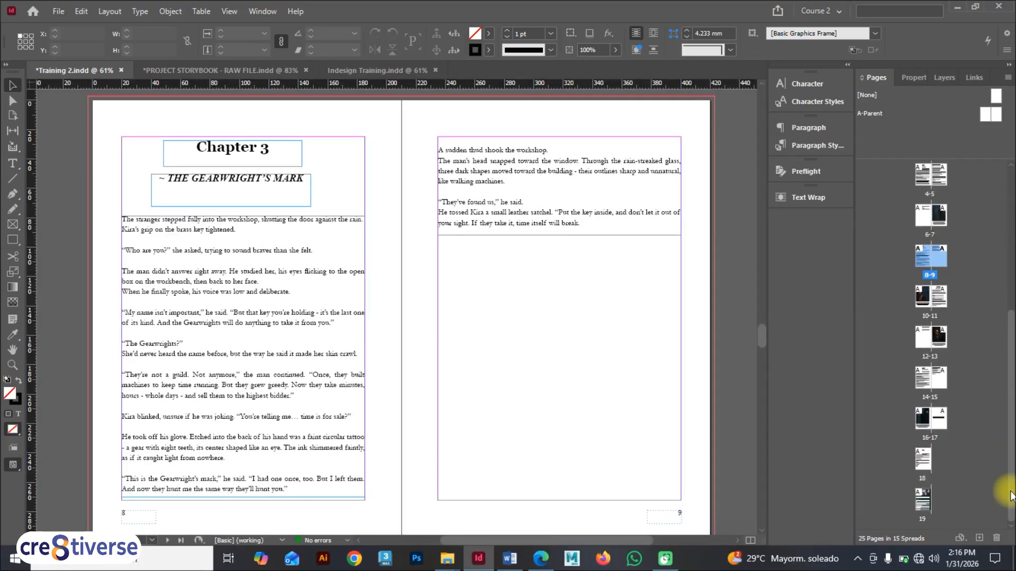
pyautogui.doubleClick(925, 458)
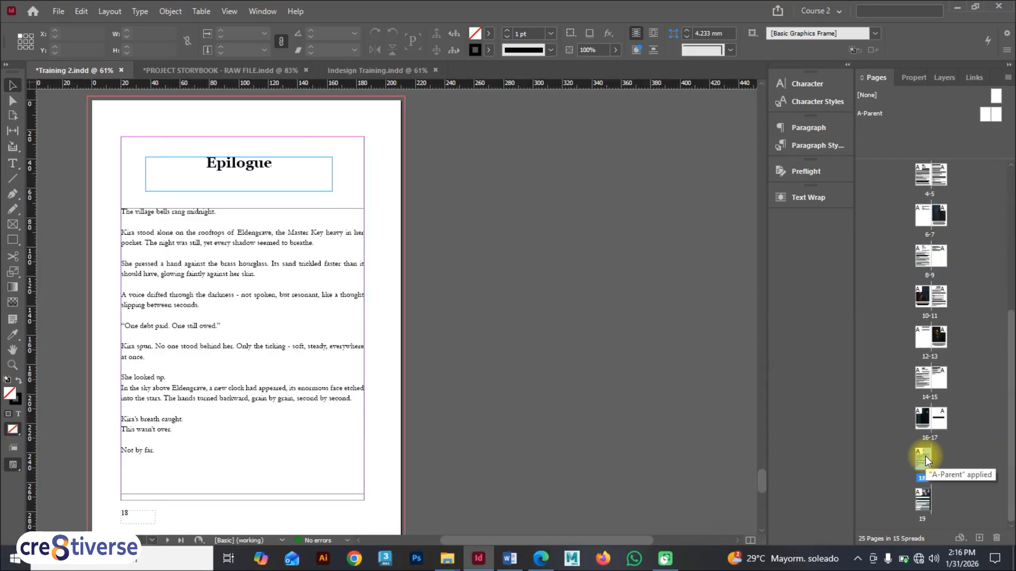
pyautogui.doubleClick(941, 383)
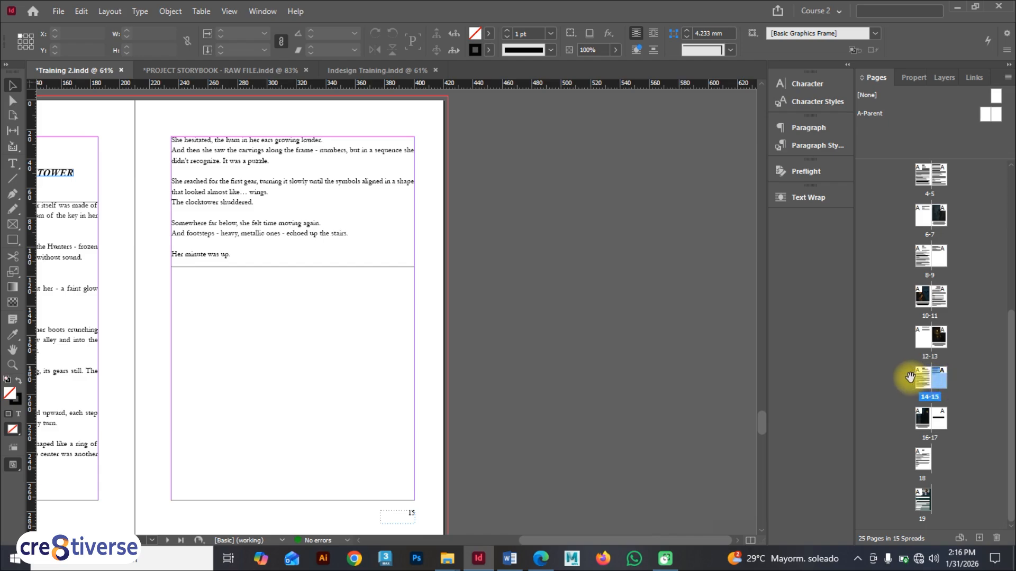
pyautogui.doubleClick(925, 417)
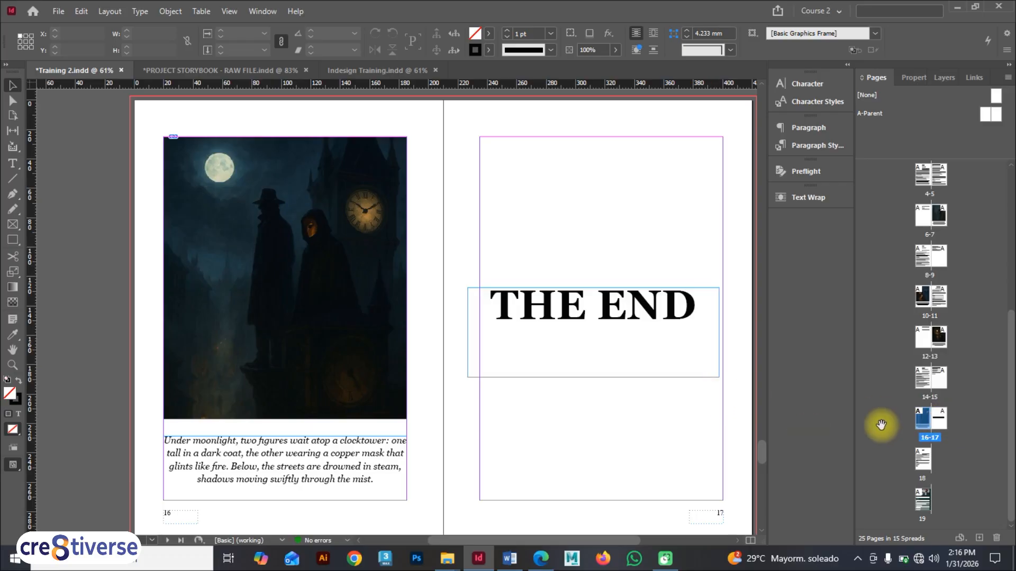
pyautogui.press('F9')
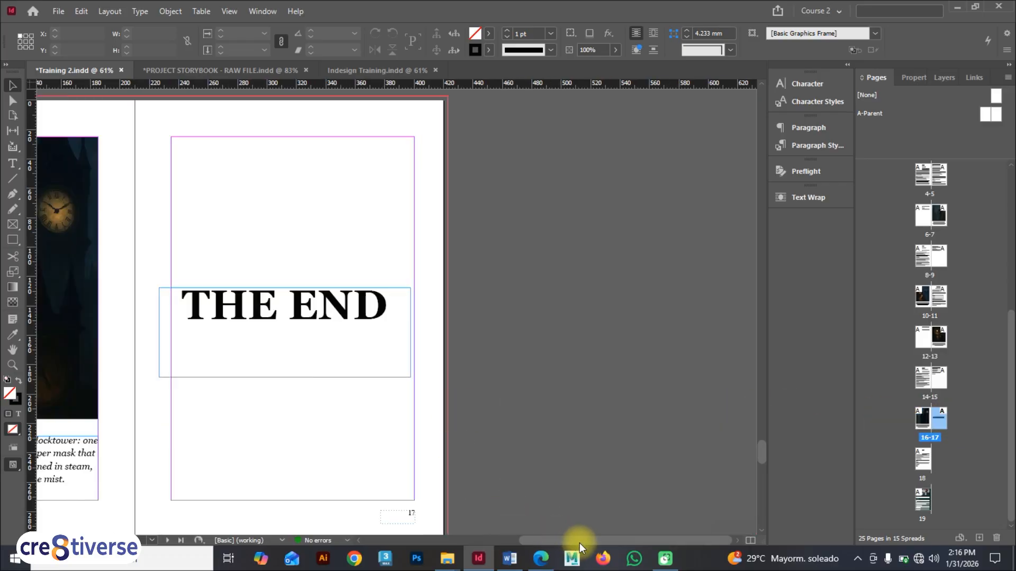
pyautogui.moveTo(579, 542); pyautogui.dragTo(436, 532)
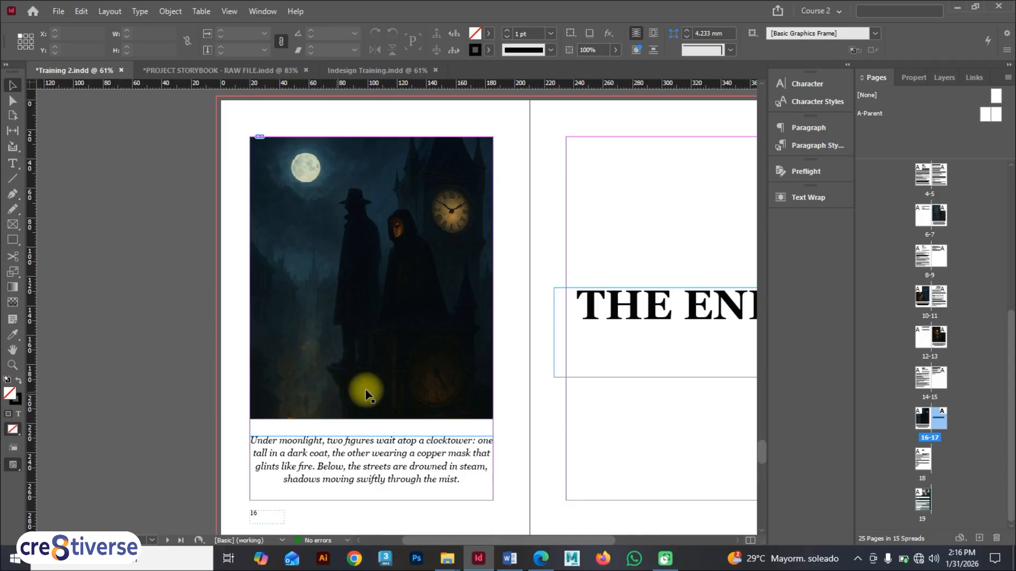
pyautogui.moveTo(412, 537); pyautogui.dragTo(464, 526)
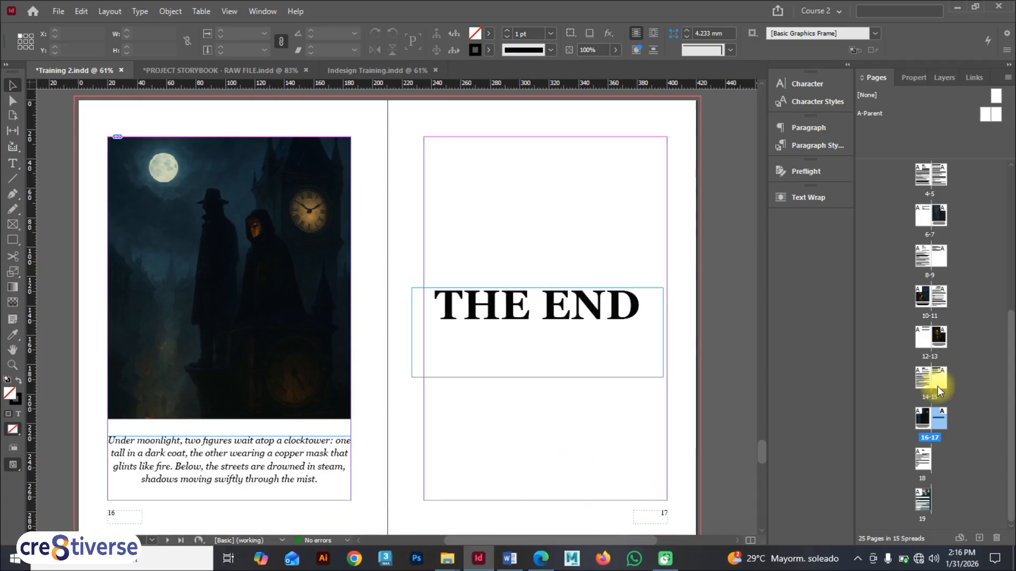
# Step: Apply the [None] parent to page 17 with THE END so it carries no page number
pyautogui.click(600, 374)
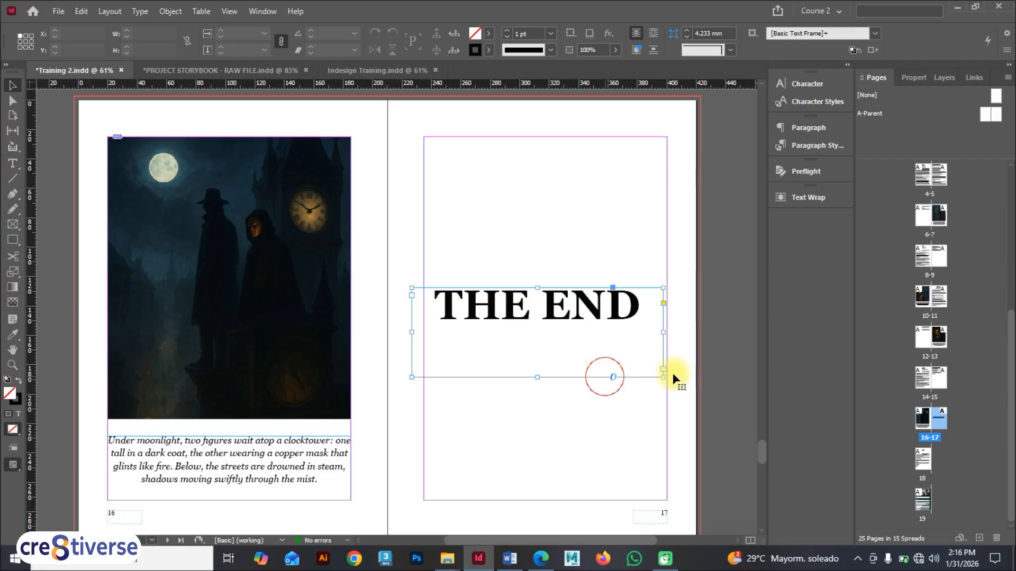
pyautogui.rightClick(939, 418)
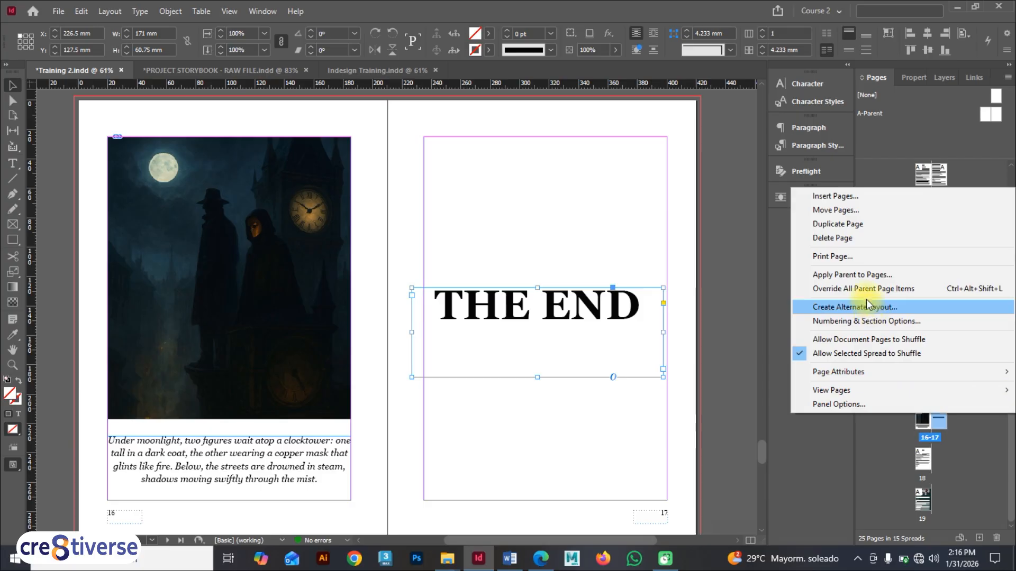
pyautogui.click(862, 275)
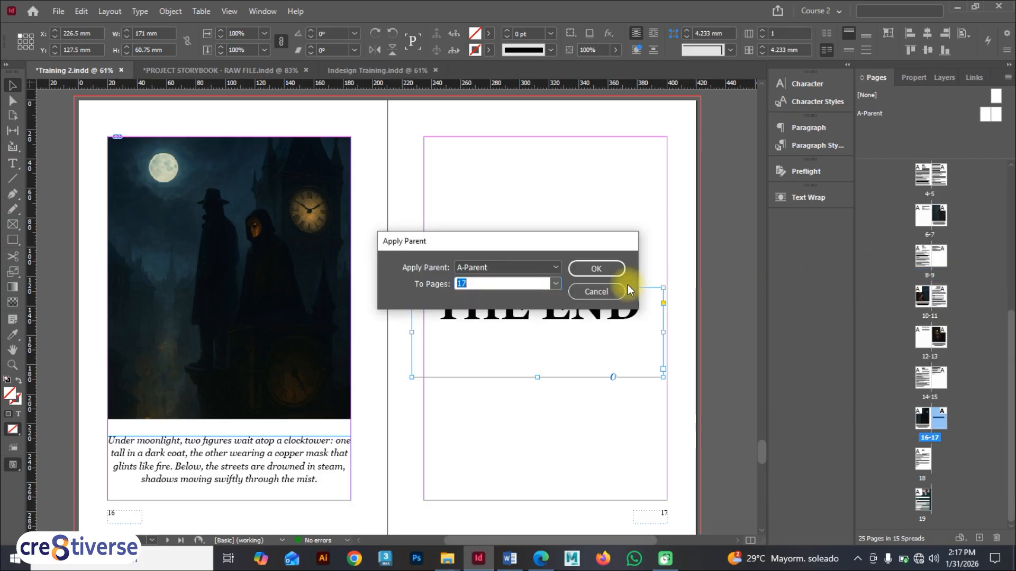
pyautogui.click(552, 268)
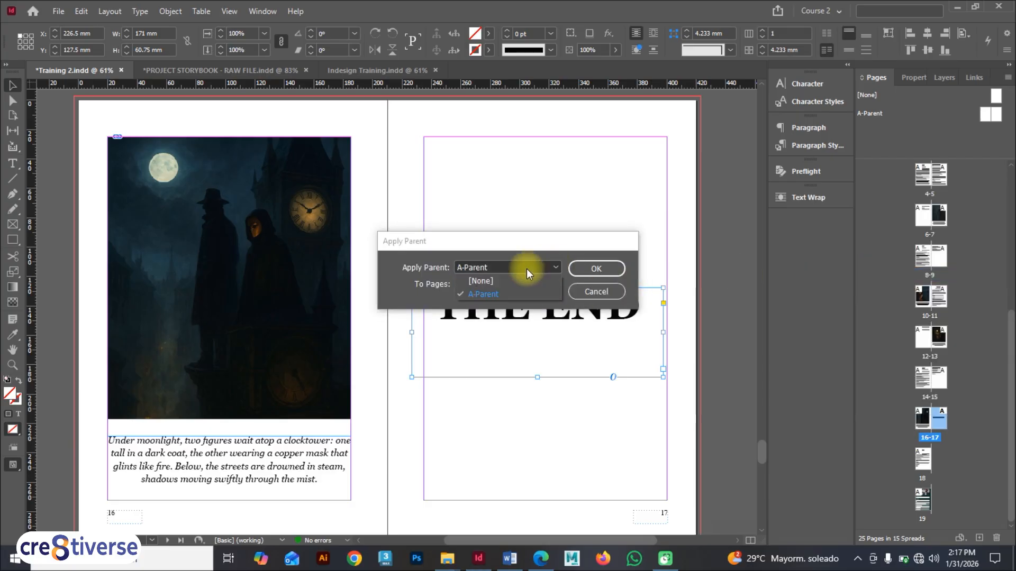
pyautogui.click(516, 282)
pyautogui.click(601, 269)
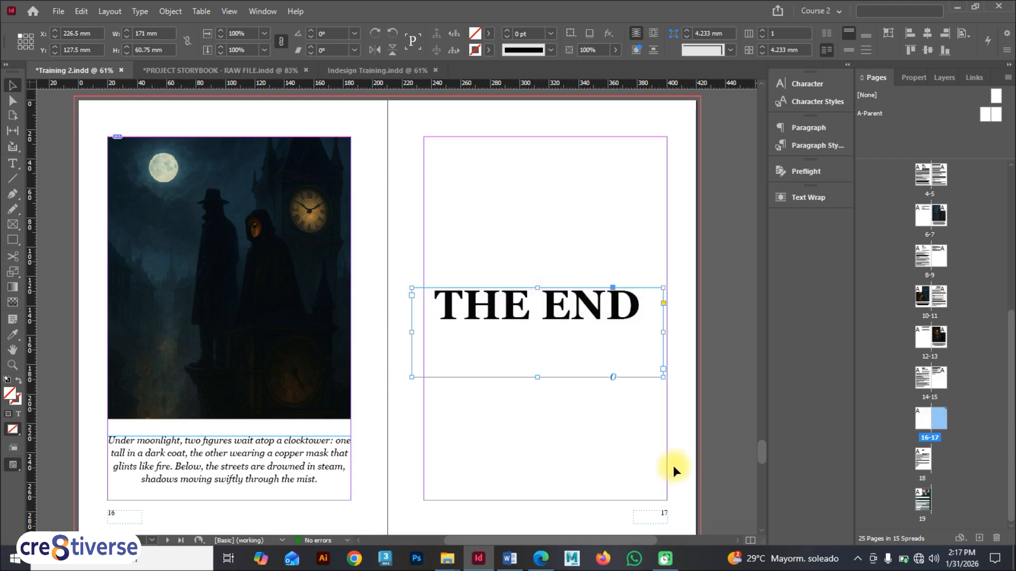
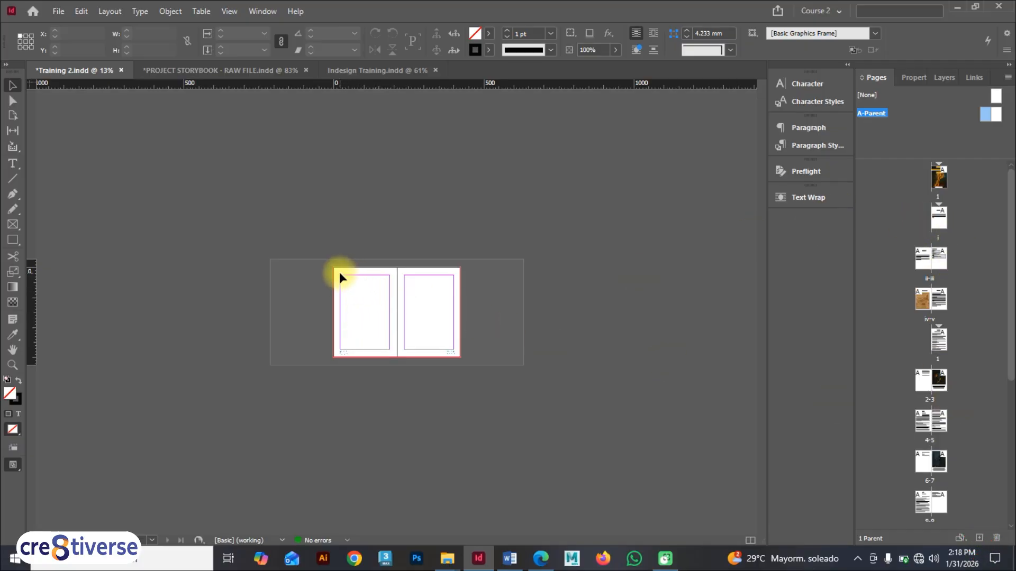
# Step: Open the A-Parent spread for editing
pyautogui.click(996, 100)
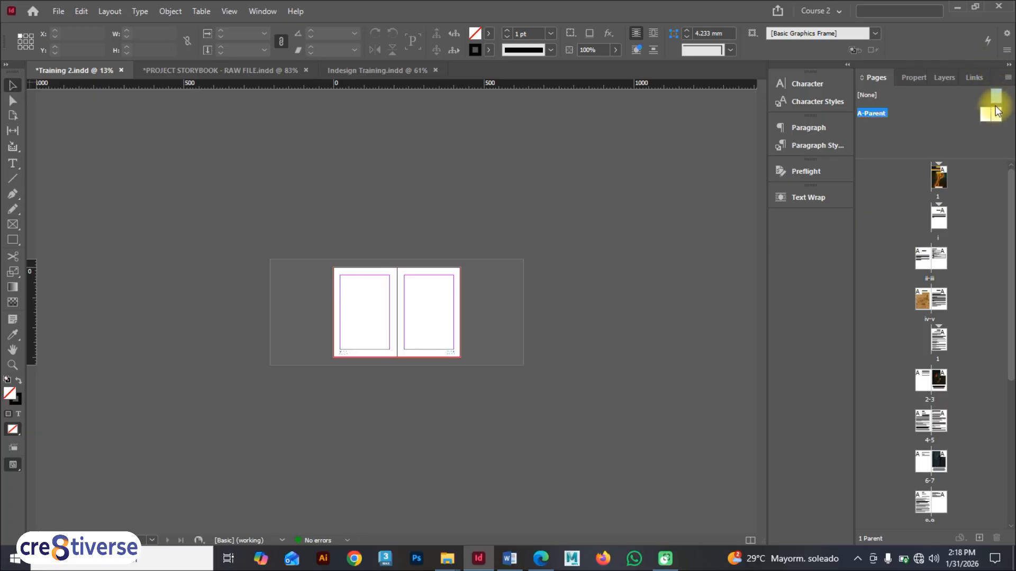
pyautogui.doubleClick(989, 113)
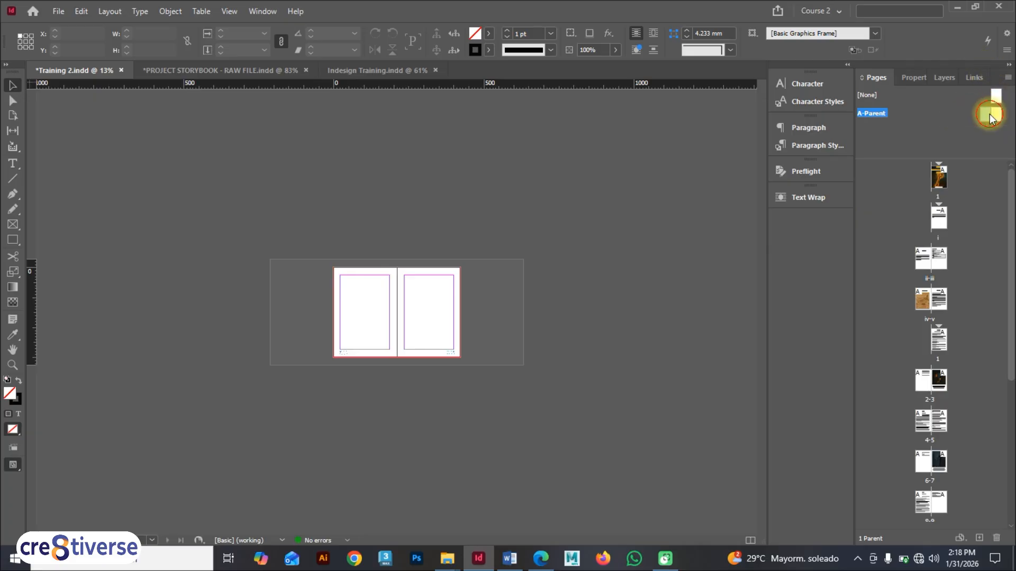
pyautogui.scroll(5, 406, 196)
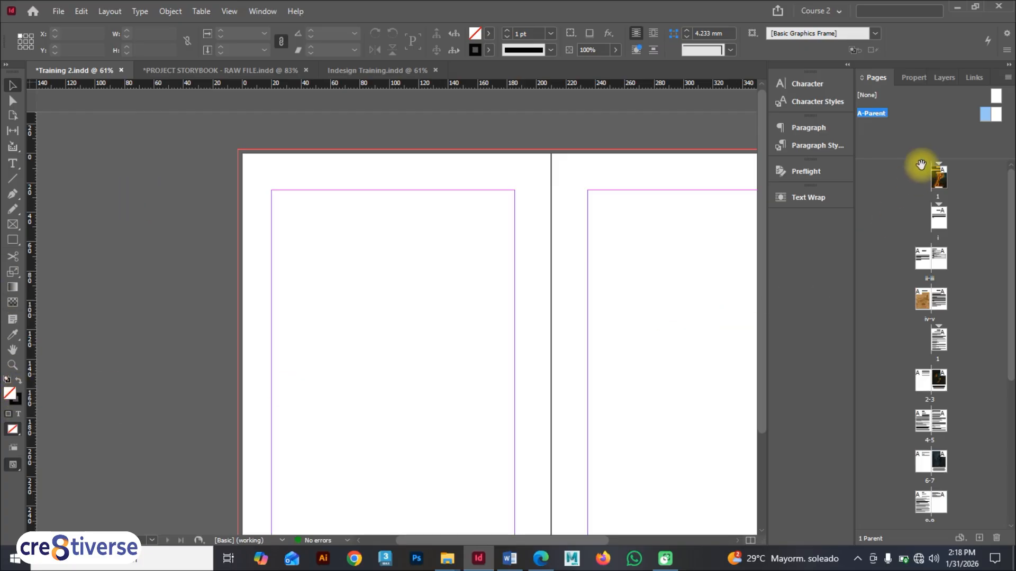
pyautogui.doubleClick(939, 177)
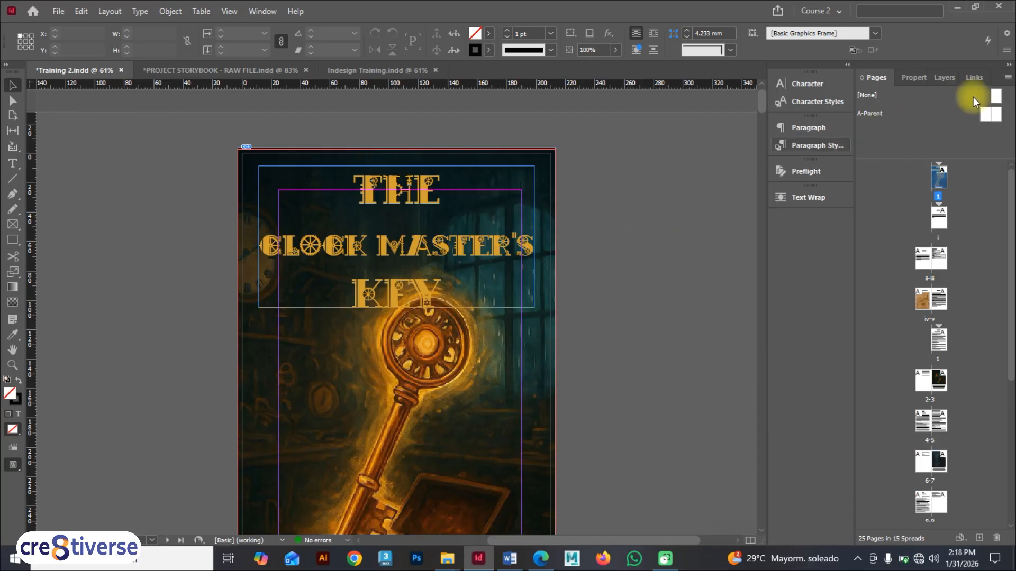
pyautogui.doubleClick(983, 109)
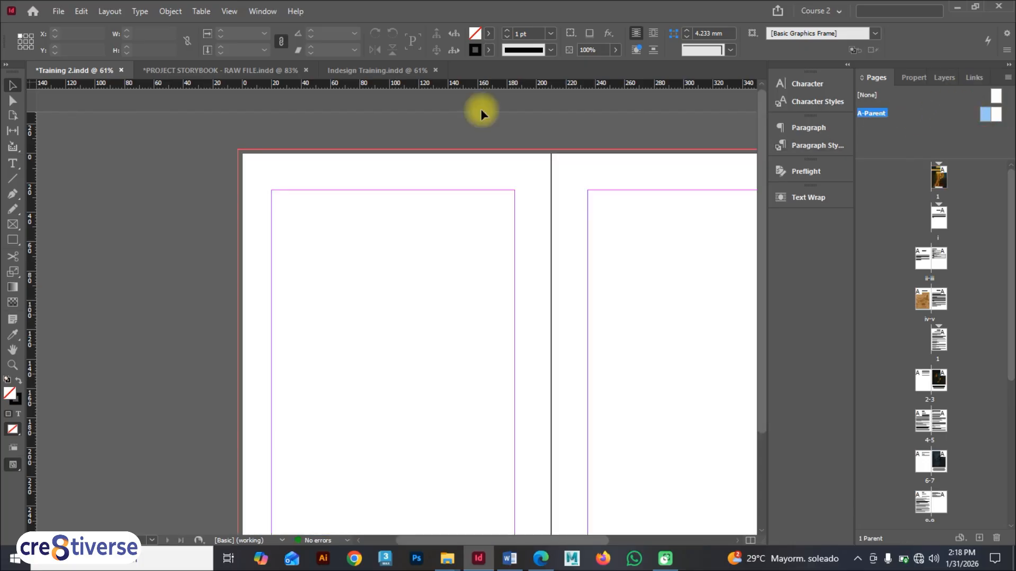
pyautogui.click(22, 166)
pyautogui.moveTo(270, 168); pyautogui.dragTo(404, 175)
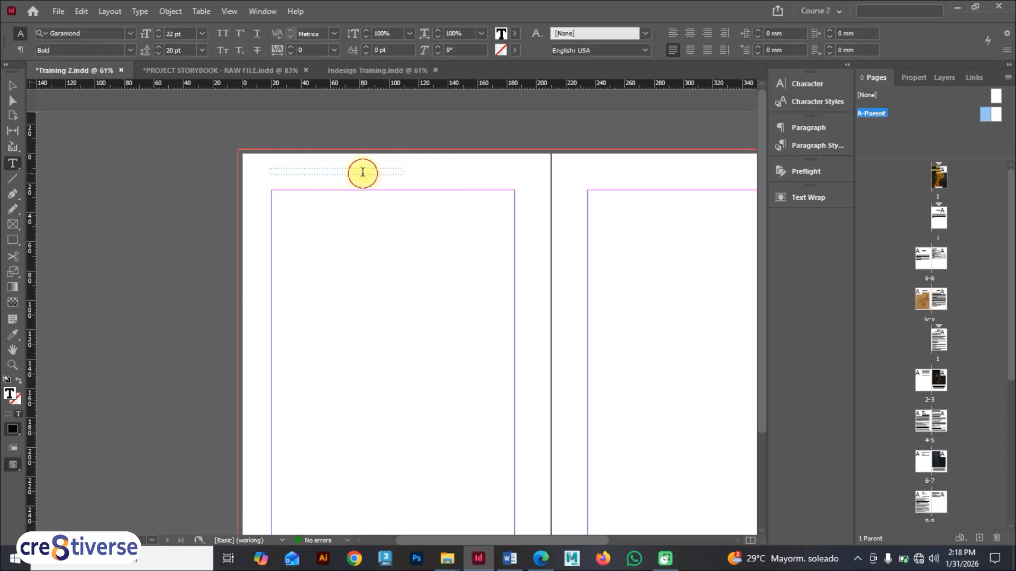
pyautogui.write('he')
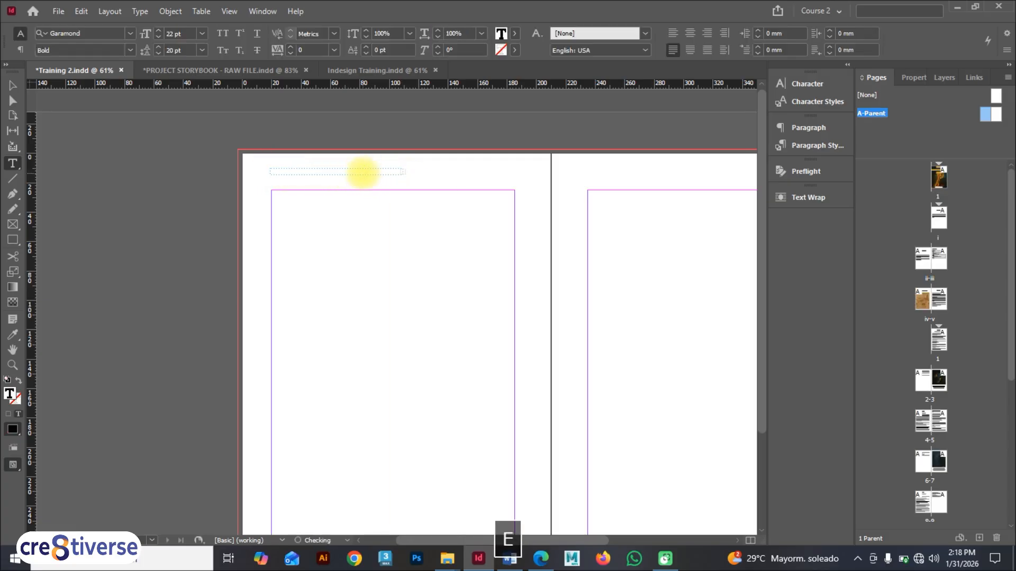
pyautogui.hotkey('ctrl', 'z')
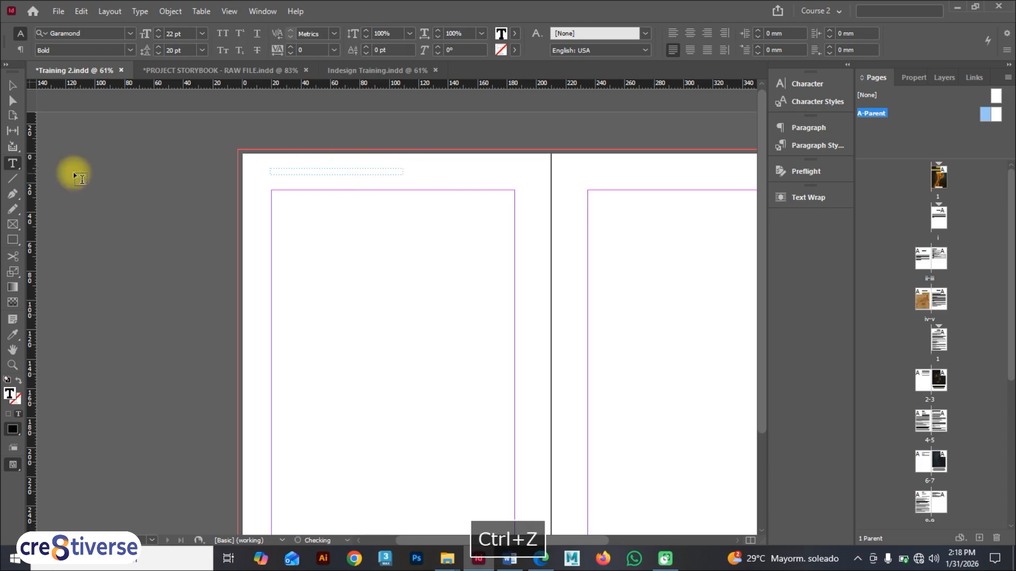
# Step: Draw a text frame on the left A-Parent page and enter the title "The Clock Master's Key"
pyautogui.click(11, 88)
pyautogui.click(12, 164)
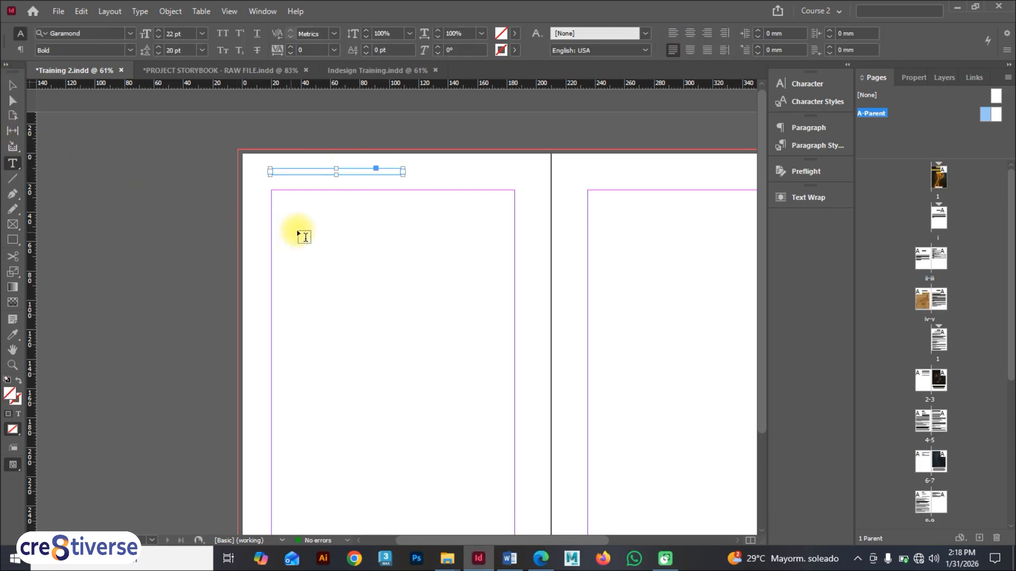
pyautogui.moveTo(297, 231); pyautogui.dragTo(545, 324)
pyautogui.write('The')
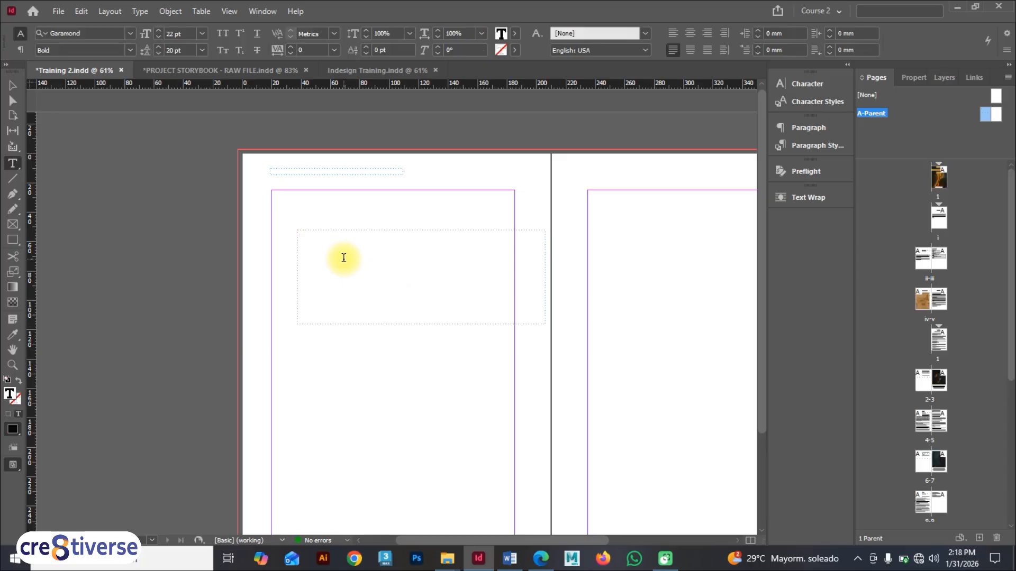
pyautogui.write(' Clo')
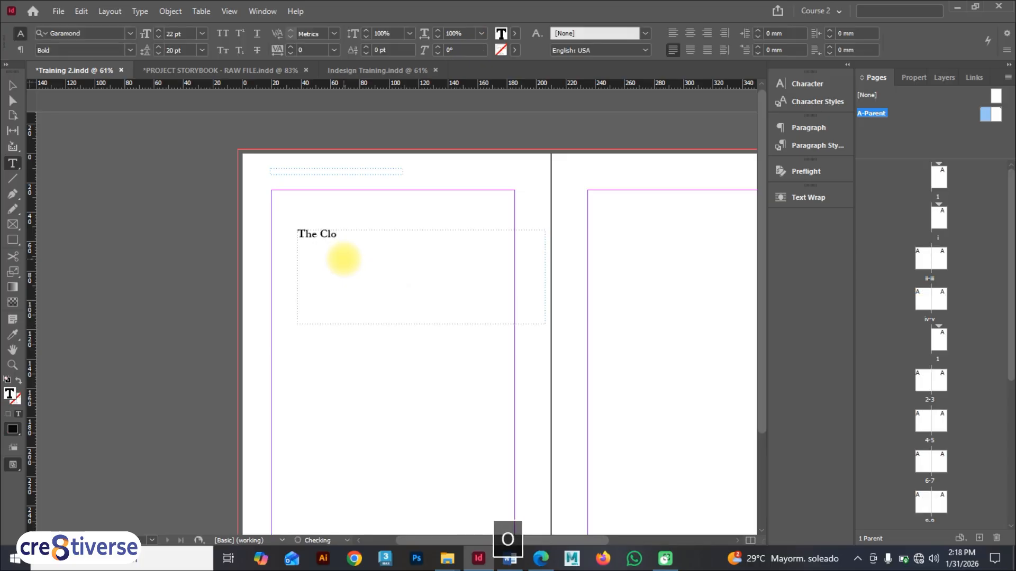
pyautogui.write('ck Master')
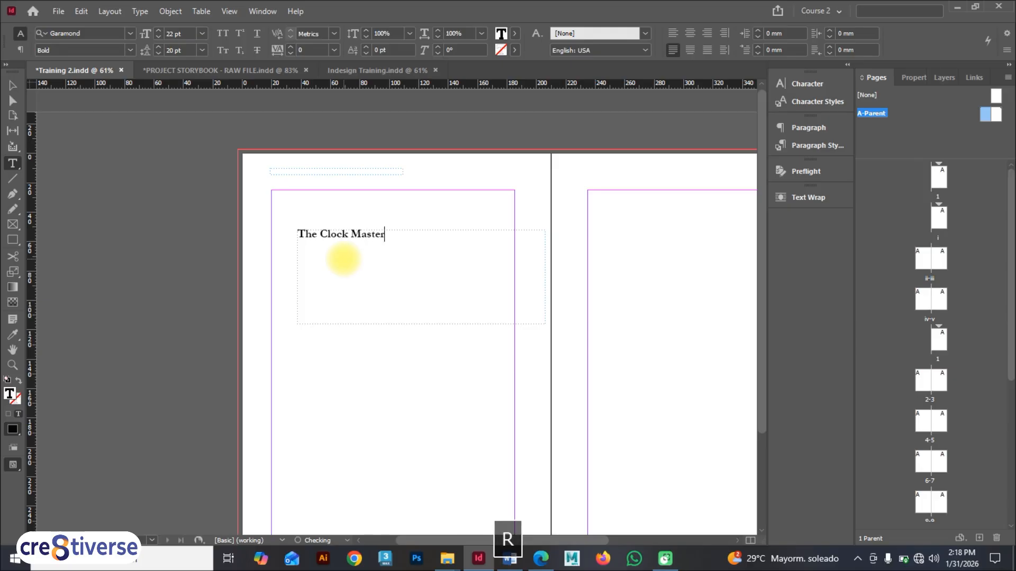
pyautogui.write("'s Key")
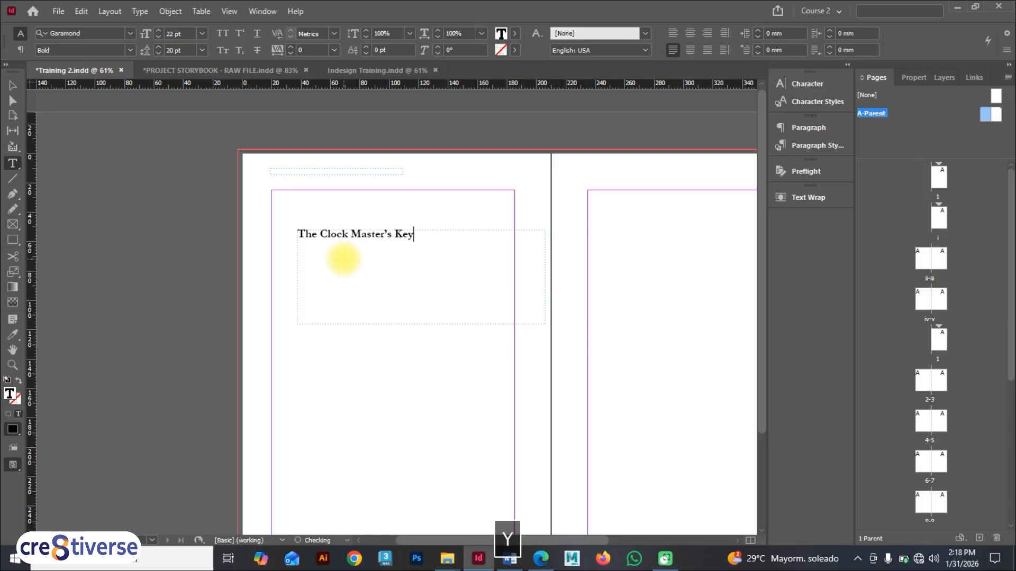
# Step: Move the title frame lower down on the left parent page
pyautogui.click(16, 86)
pyautogui.moveTo(331, 234); pyautogui.dragTo(332, 322)
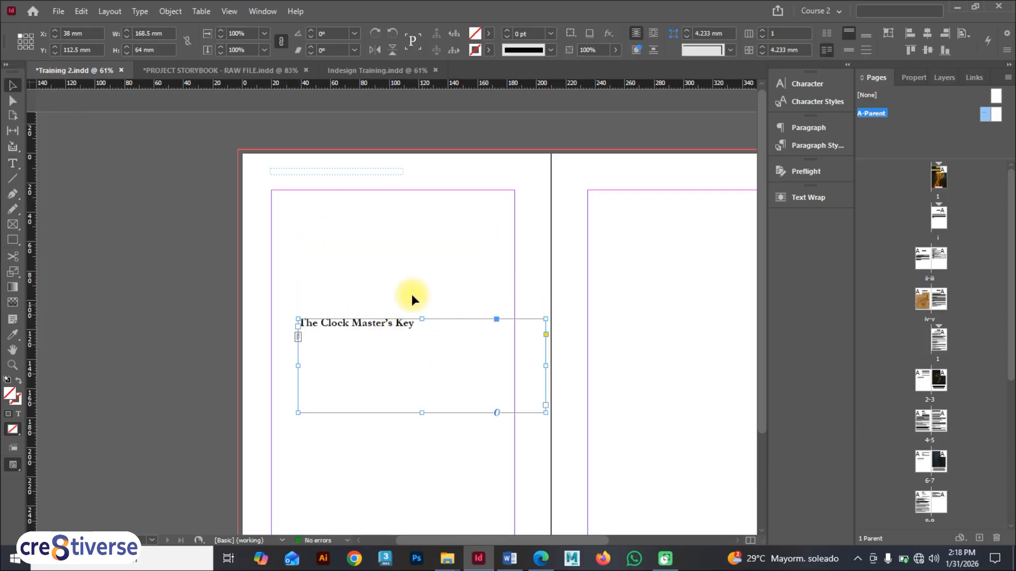
pyautogui.click(404, 262)
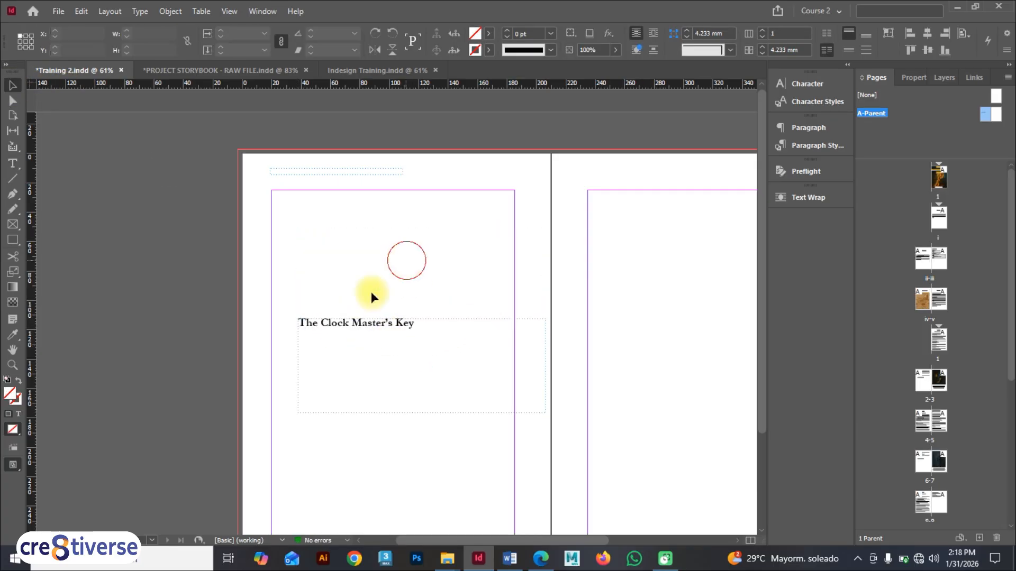
# Step: Move the title frame into the top margin of the left parent page and fit its height to the text
pyautogui.doubleClick(930, 379)
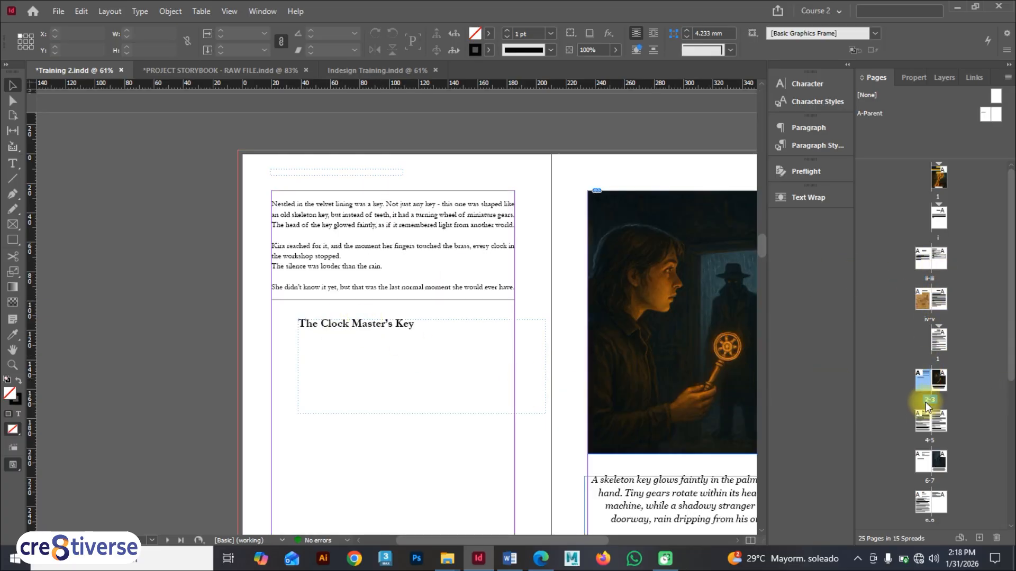
pyautogui.doubleClick(922, 418)
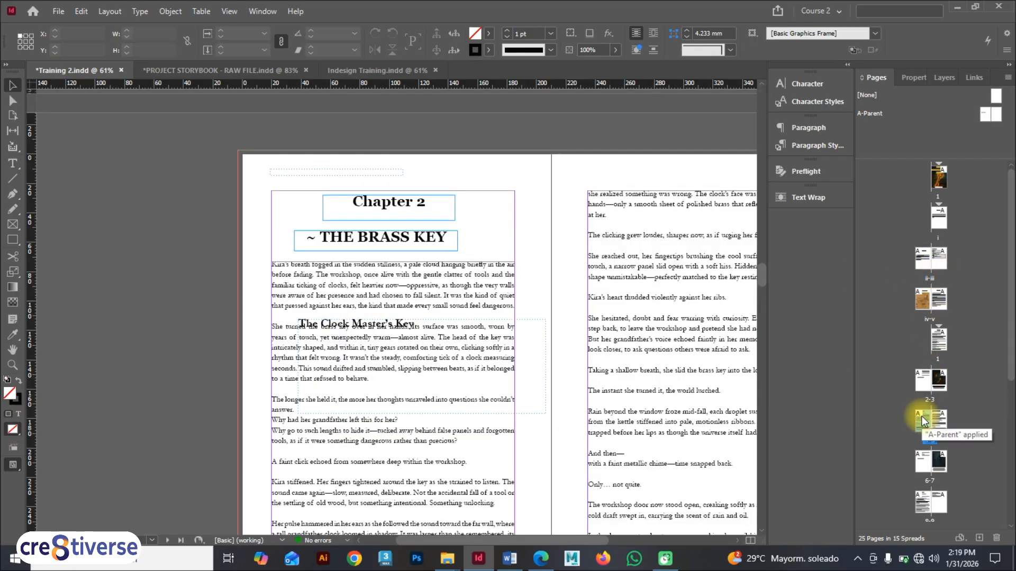
pyautogui.doubleClick(985, 115)
pyautogui.moveTo(347, 326)
pyautogui.mouseDown()
pyautogui.moveTo(335, 181)
pyautogui.moveTo(414, 180)
pyautogui.moveTo(299, 161)
pyautogui.moveTo(305, 168)
pyautogui.mouseUp()
pyautogui.click(345, 172)
pyautogui.press('BackSpace')
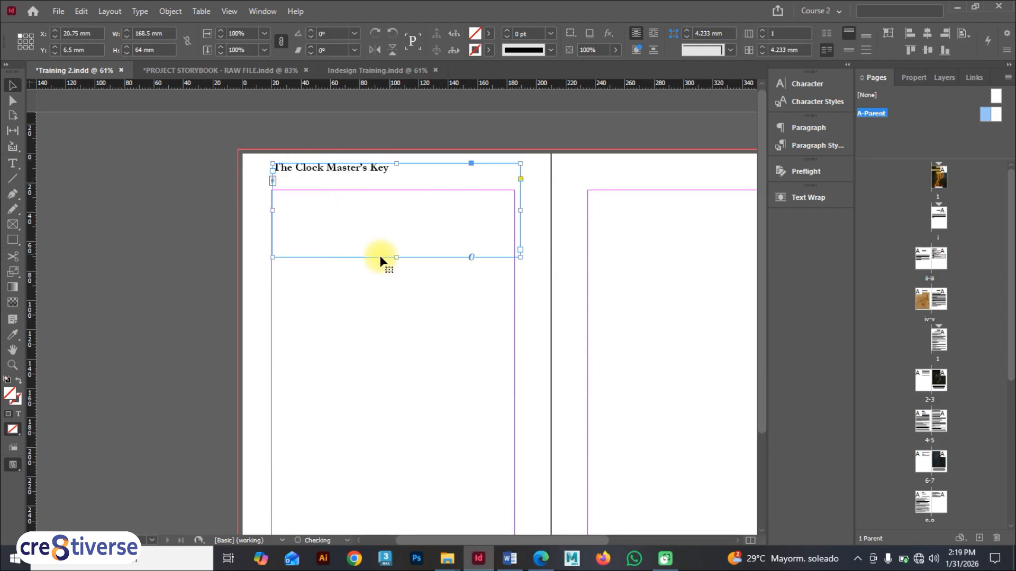
pyautogui.doubleClick(396, 256)
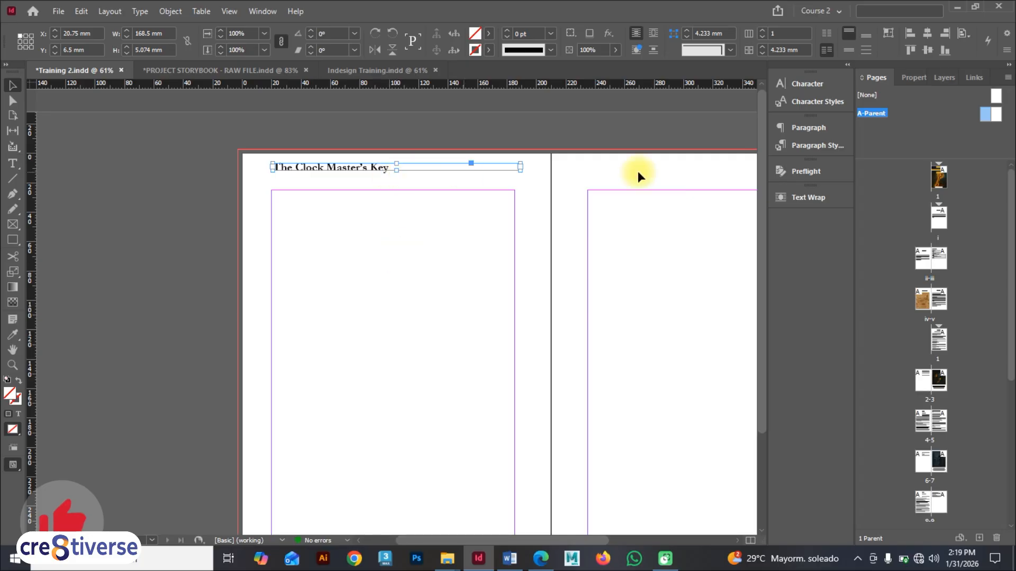
# Step: Apply the [Basic Paragraph] style to the header and set it in Times New Roman Regular, 8 pt
pyautogui.click(812, 146)
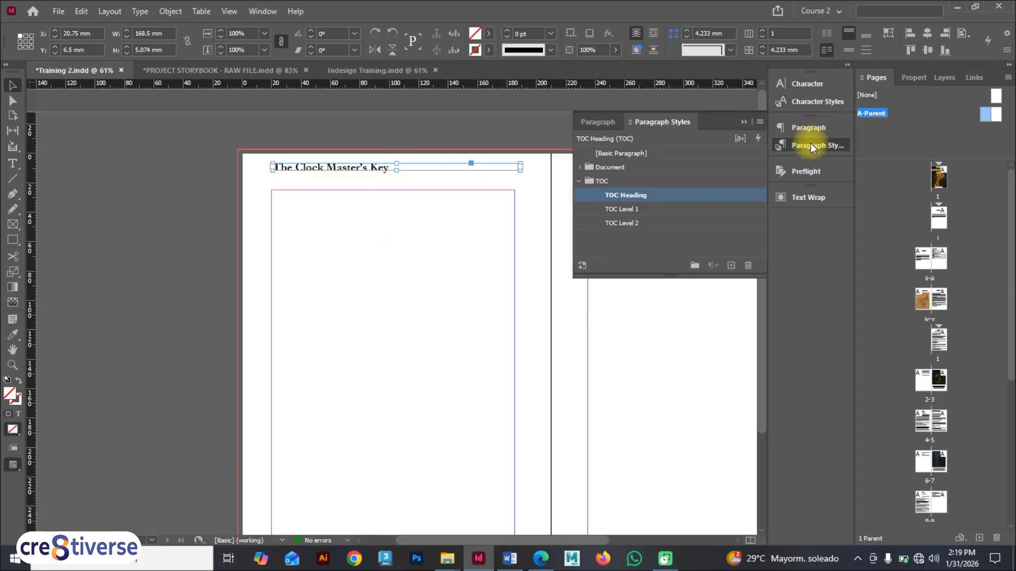
pyautogui.click(633, 153)
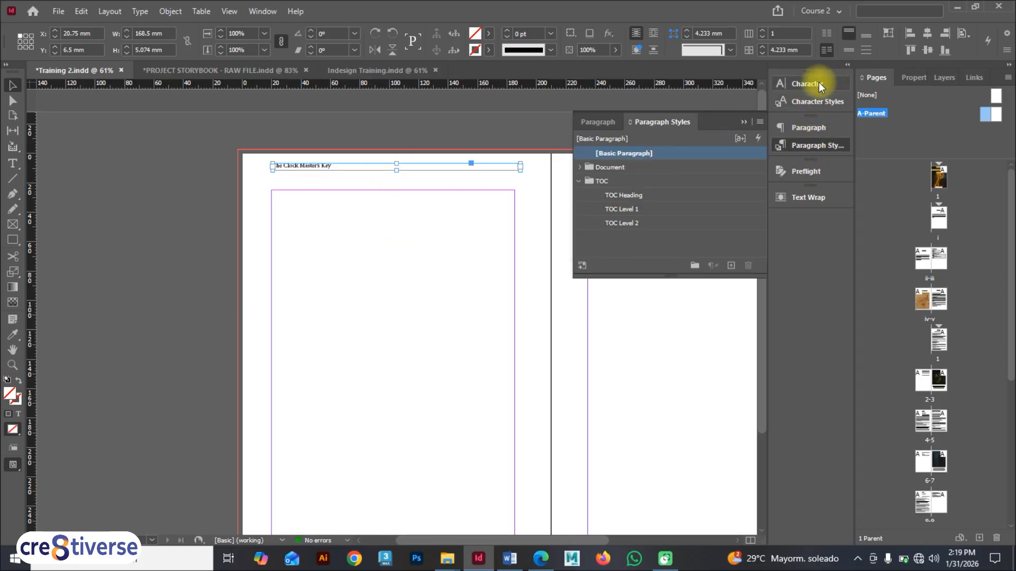
pyautogui.click(806, 84)
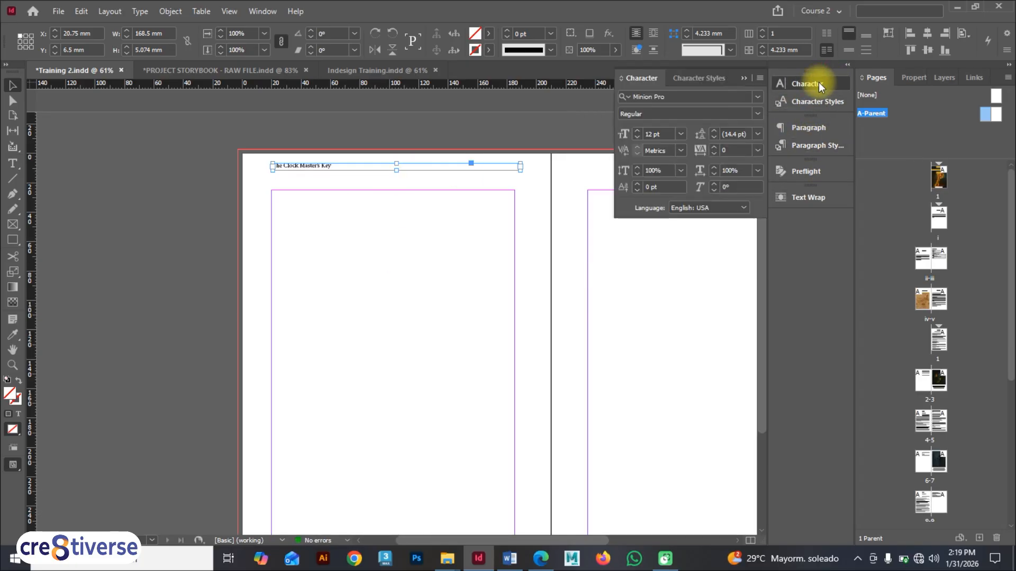
pyautogui.click(693, 99)
pyautogui.write('Time')
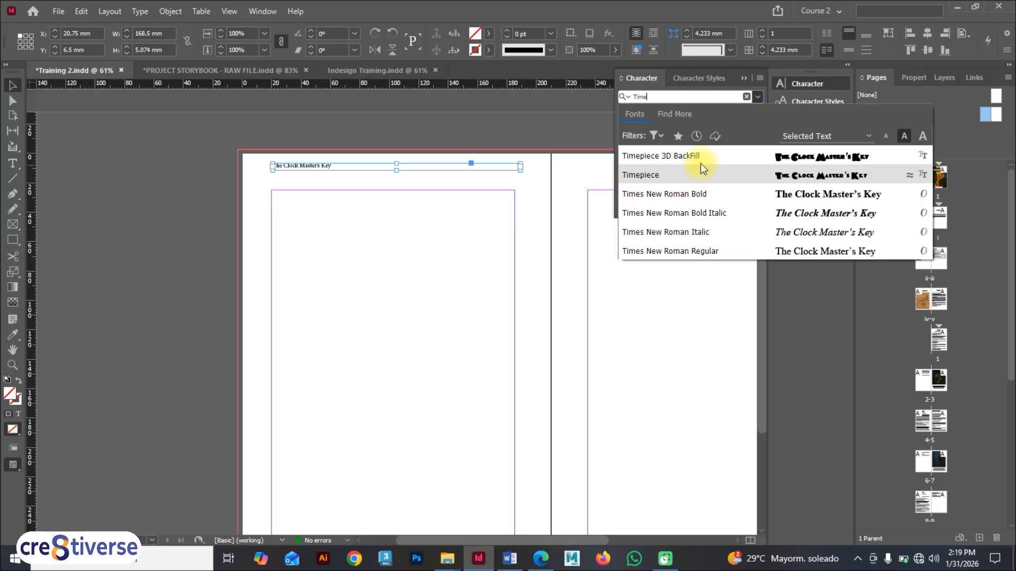
pyautogui.click(687, 250)
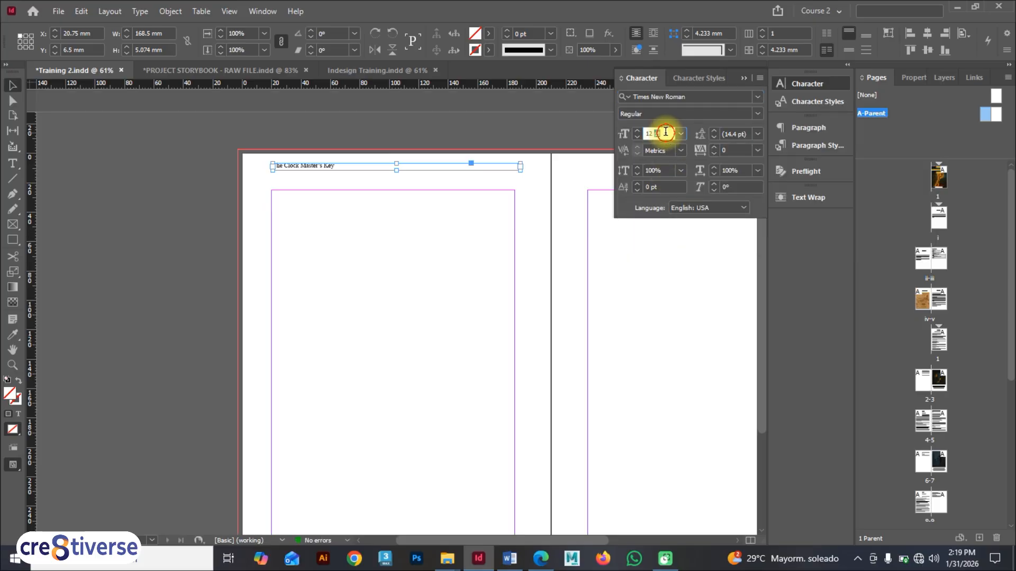
pyautogui.moveTo(665, 132); pyautogui.dragTo(633, 132)
pyautogui.write('8')
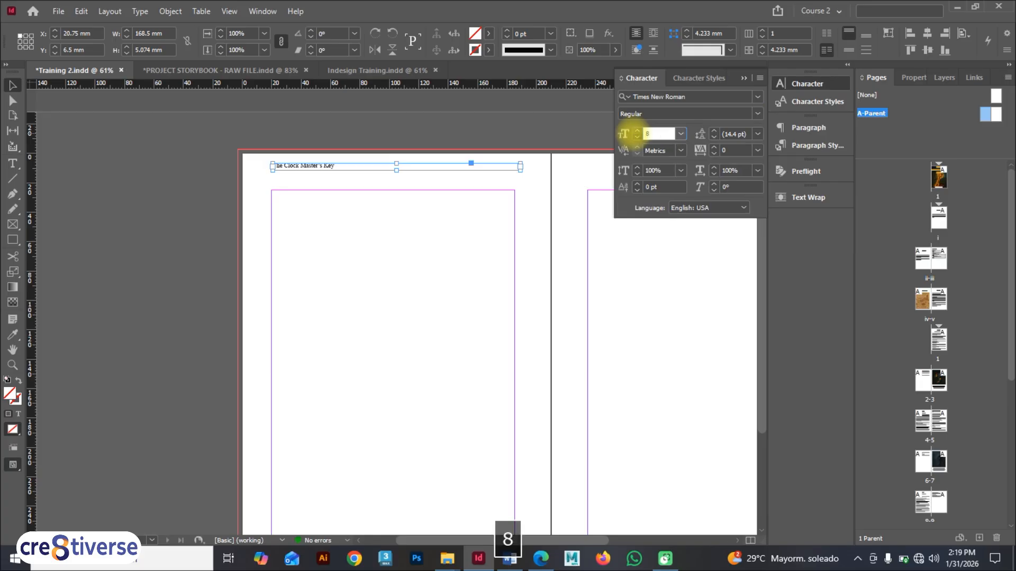
pyautogui.press('Return')
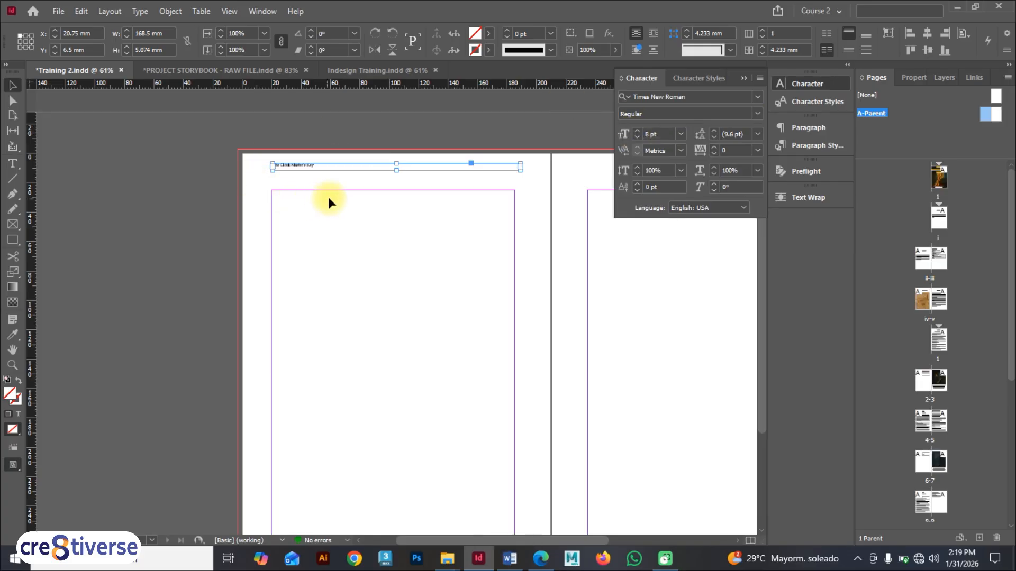
# Step: Nudge the header frame slightly down and duplicate it onto the right parent page
pyautogui.moveTo(312, 165); pyautogui.dragTo(316, 176)
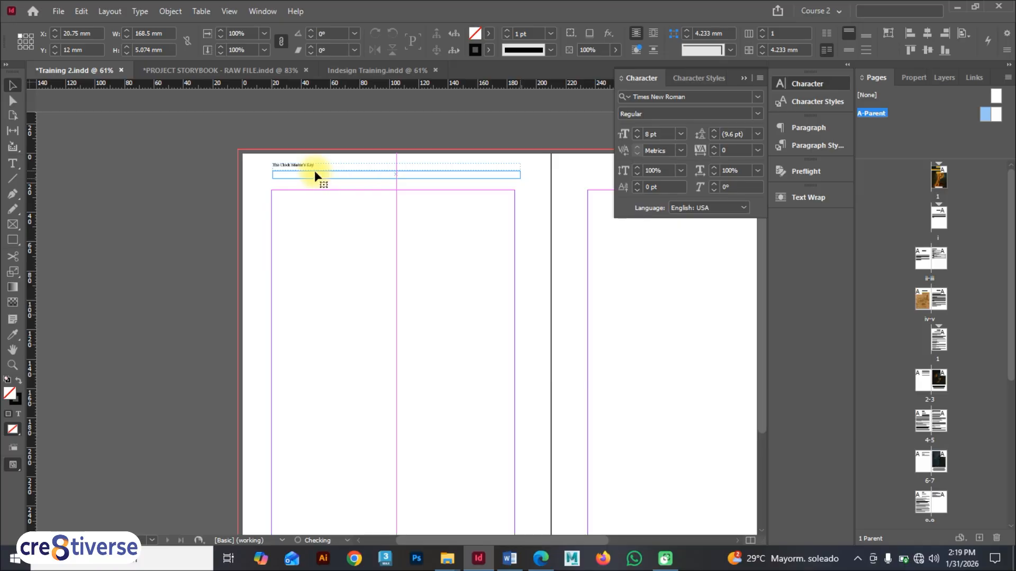
pyautogui.moveTo(503, 542); pyautogui.dragTo(570, 539)
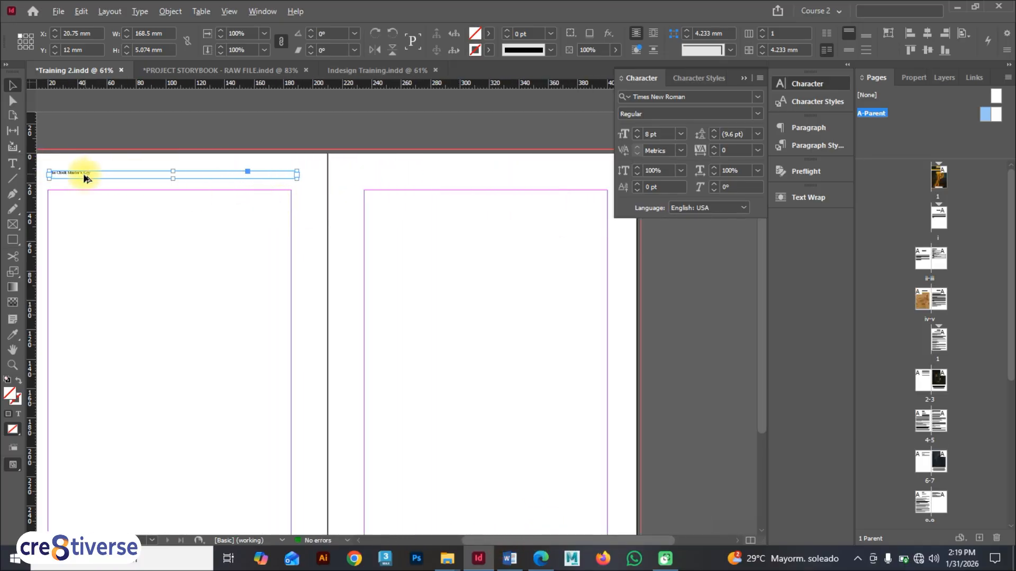
pyautogui.moveTo(84, 179); pyautogui.dragTo(501, 177)
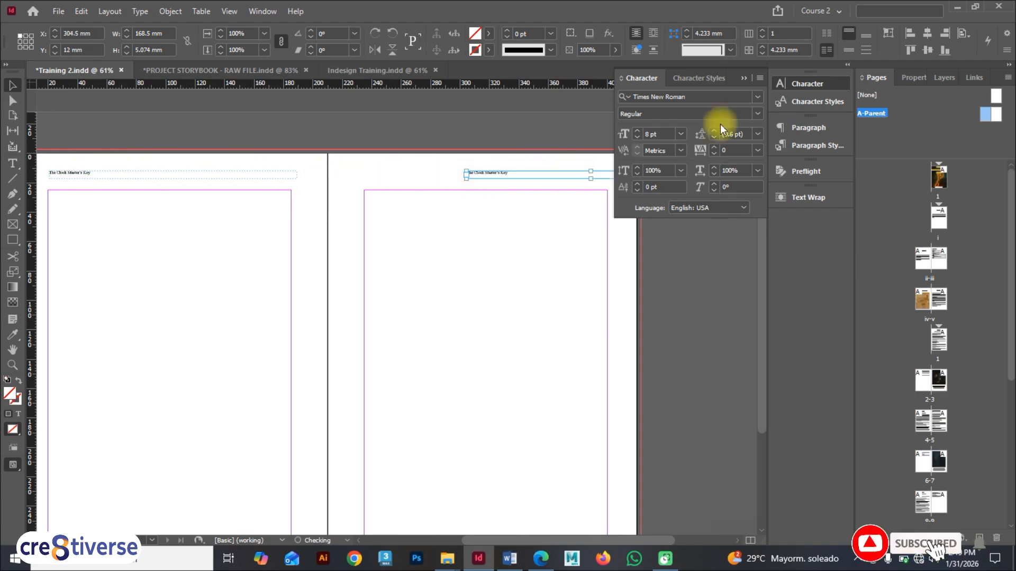
pyautogui.click(746, 78)
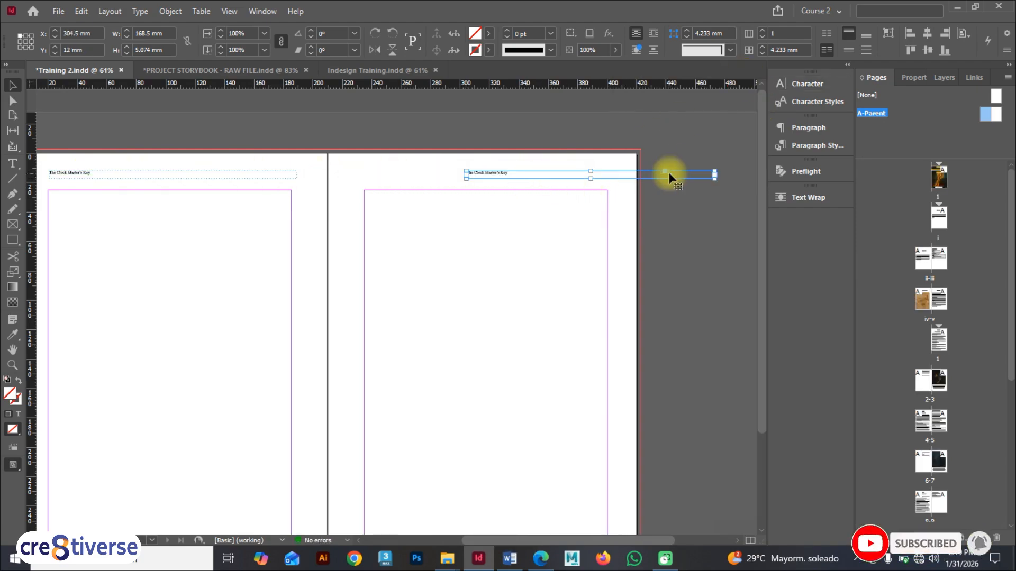
pyautogui.scroll(5, 714, 174)
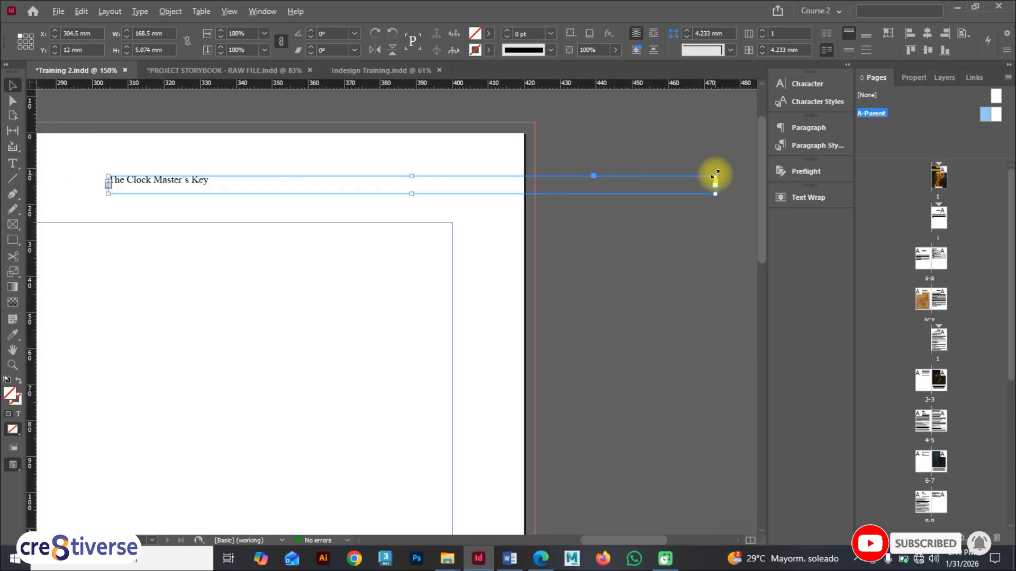
pyautogui.scroll(1, 715, 175)
pyautogui.doubleClick(715, 188)
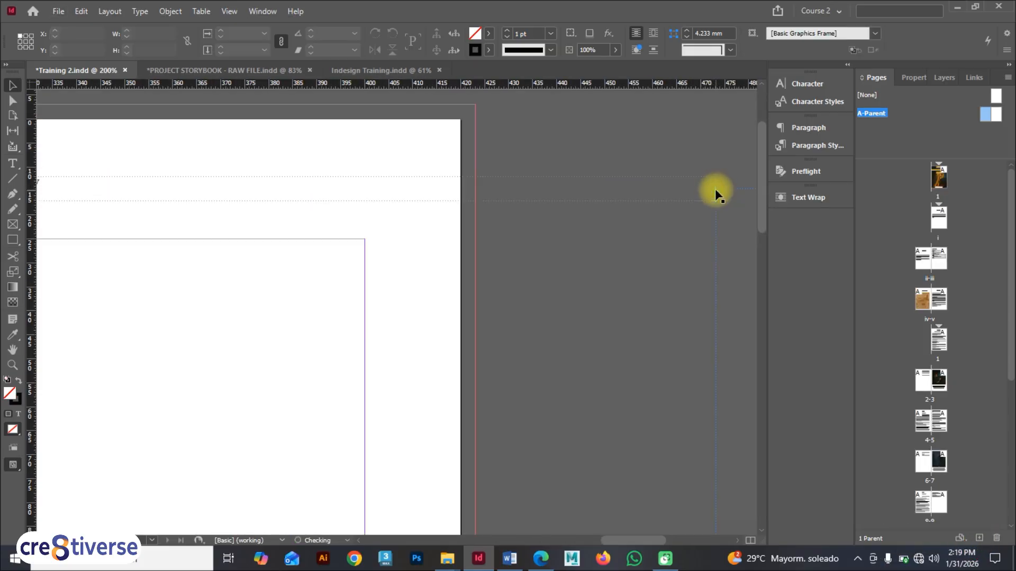
pyautogui.hotkey('ctrl', 'z')
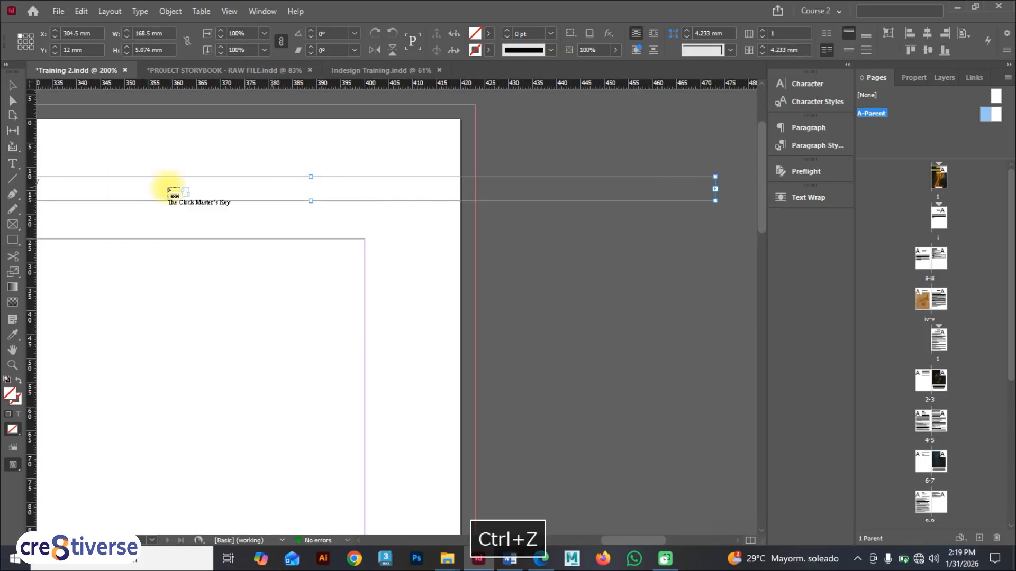
pyautogui.scroll(-1, 146, 188)
pyautogui.click(12, 85)
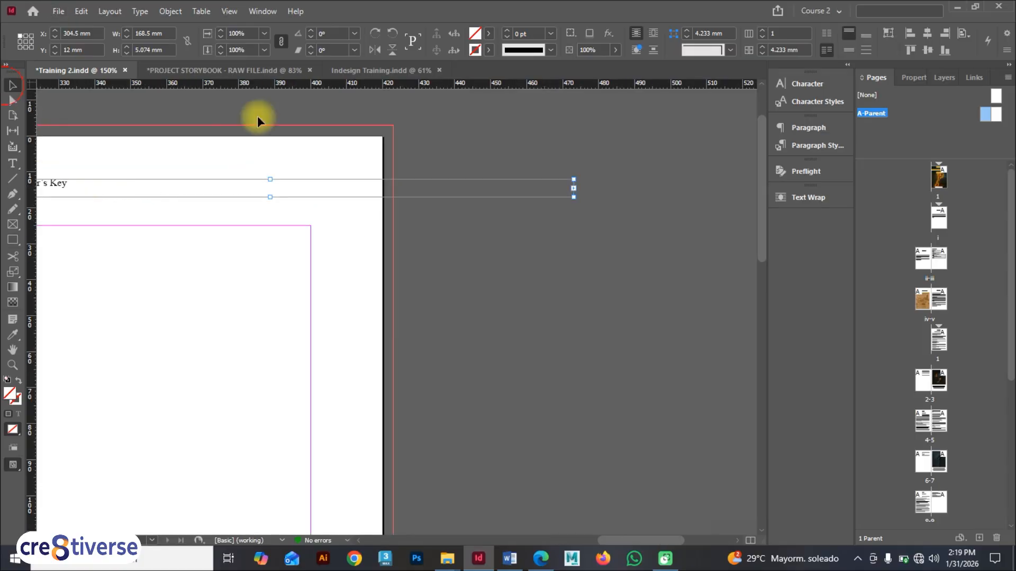
pyautogui.scroll(5, 608, 208)
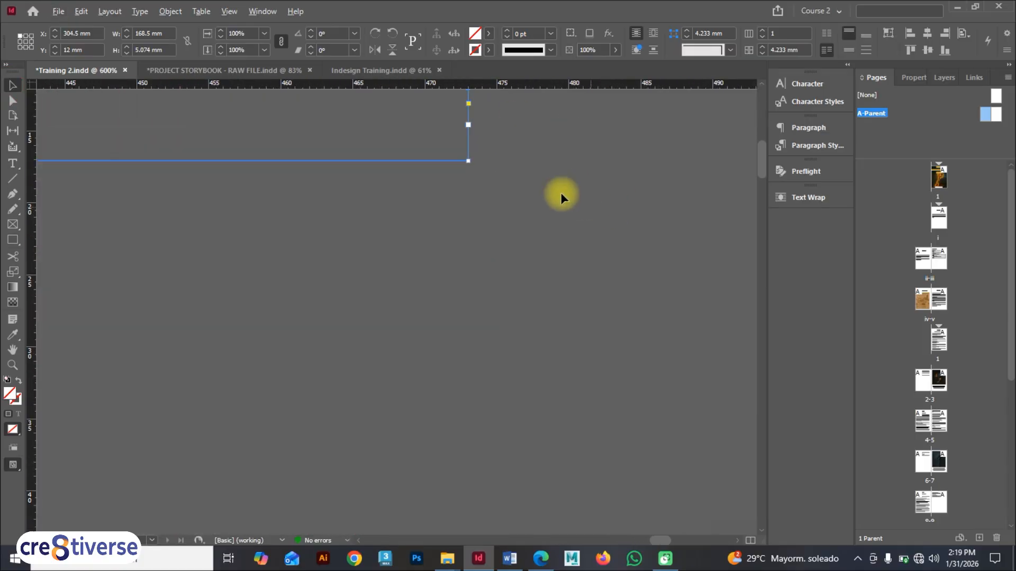
pyautogui.doubleClick(468, 125)
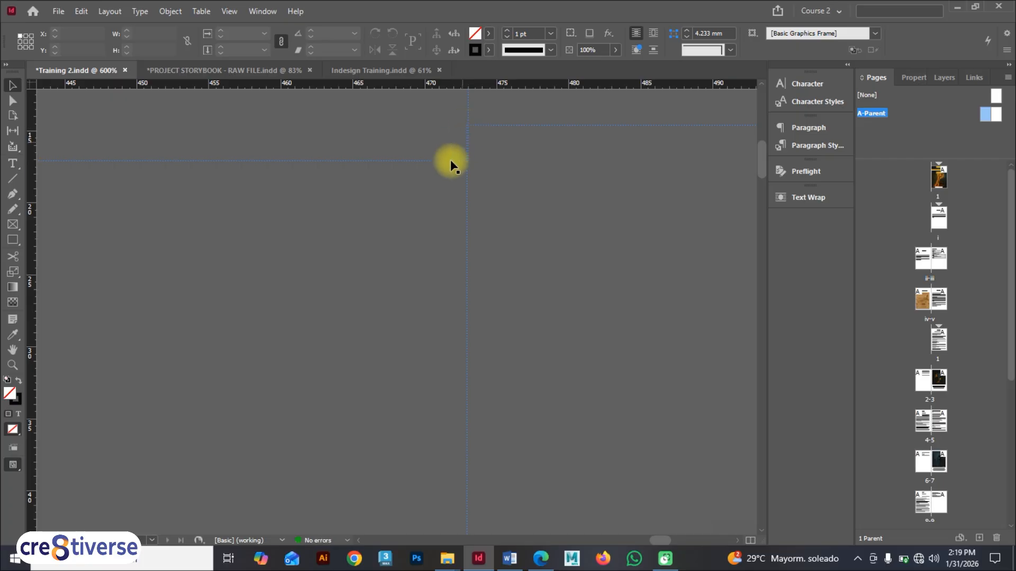
pyautogui.scroll(-2, 449, 164)
pyautogui.hotkey('ctrl', 'z')
# Step: Try to move the right parent page's header frame lower on the page
pyautogui.scroll(-5, 408, 177)
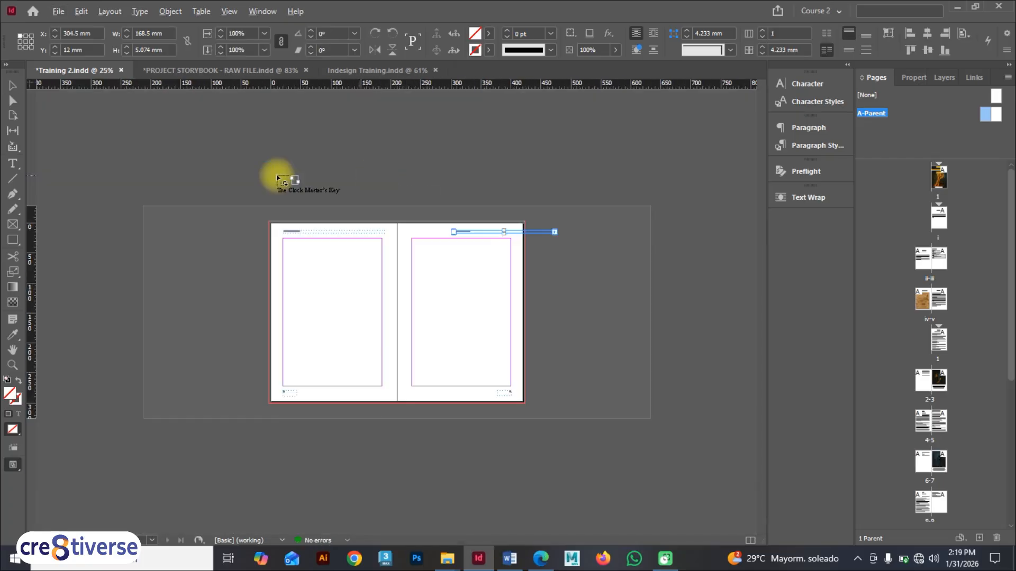
pyautogui.scroll(5, 386, 220)
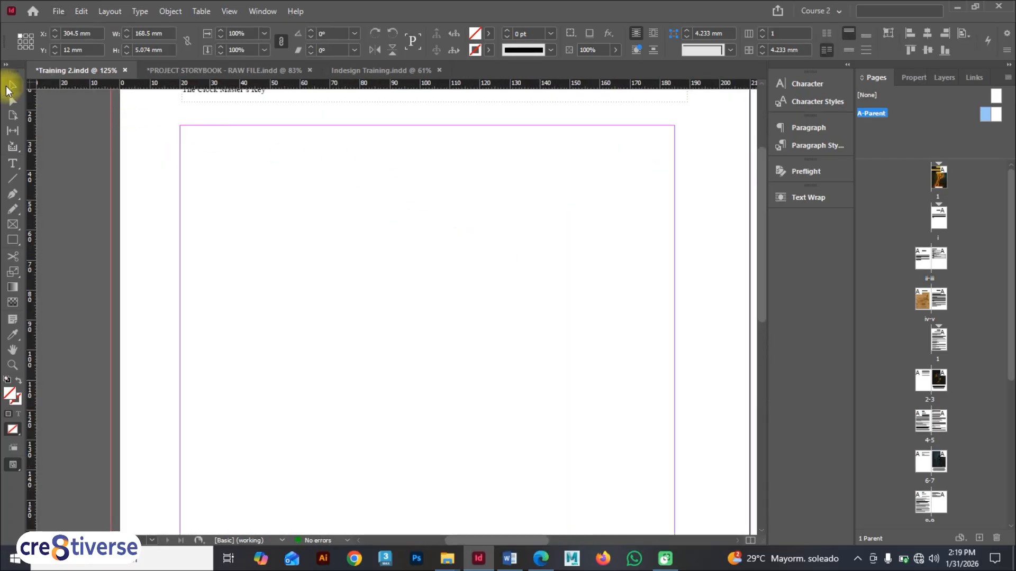
pyautogui.scroll(-4, 570, 151)
pyautogui.press('space')
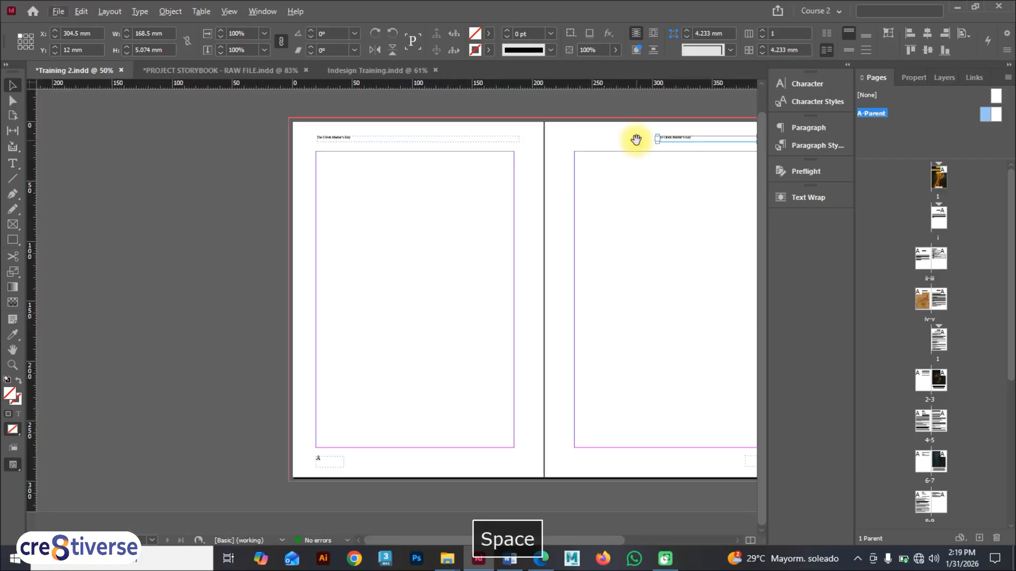
pyautogui.moveTo(635, 140); pyautogui.dragTo(385, 220)
pyautogui.scroll(2, 388, 214)
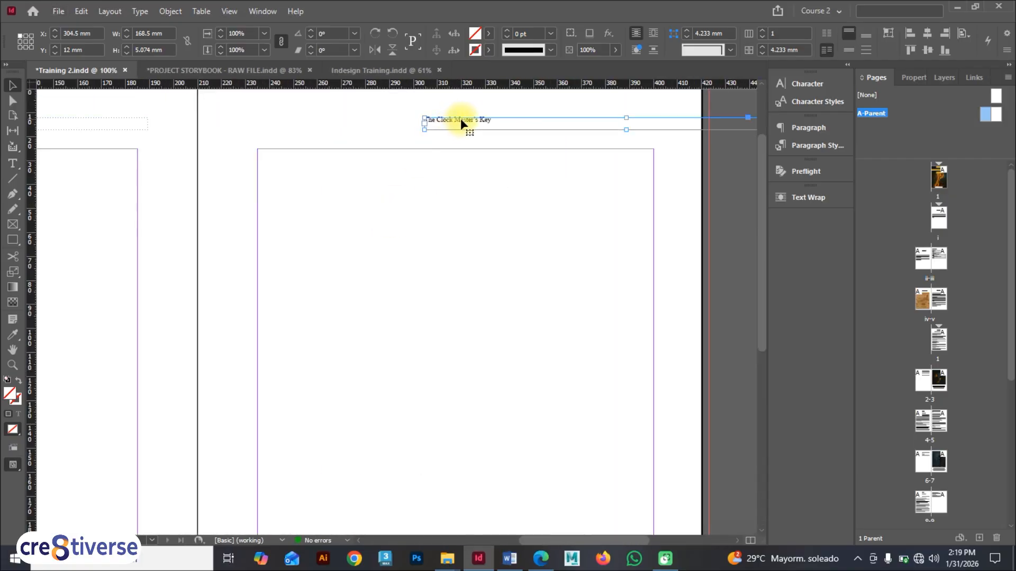
pyautogui.moveTo(461, 123); pyautogui.dragTo(443, 142)
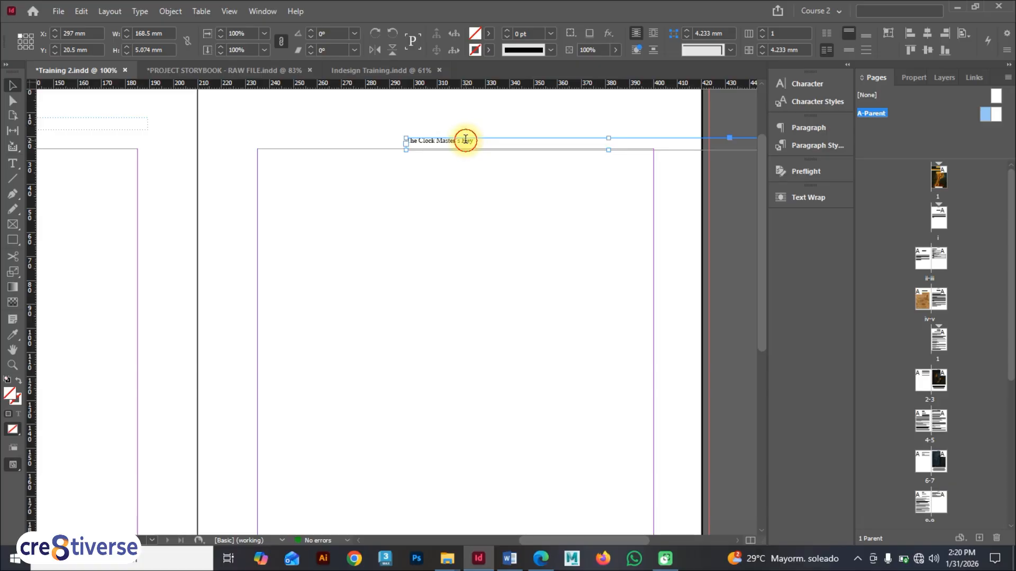
pyautogui.doubleClick(465, 139)
pyautogui.hotkey('ctrl', 'z')
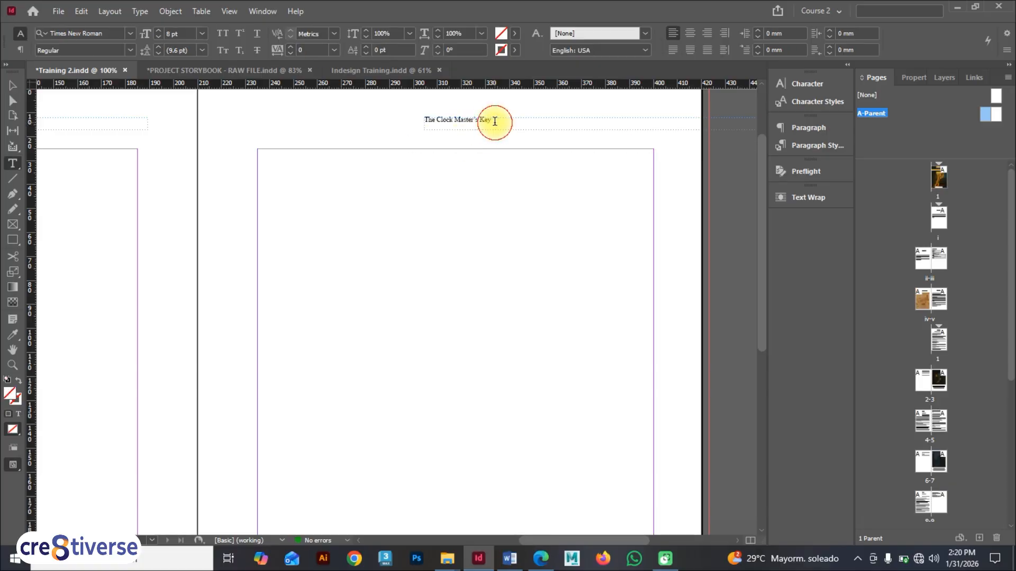
# Step: Right-align the right page's header text and move its frame left into the top margin
pyautogui.click(494, 121)
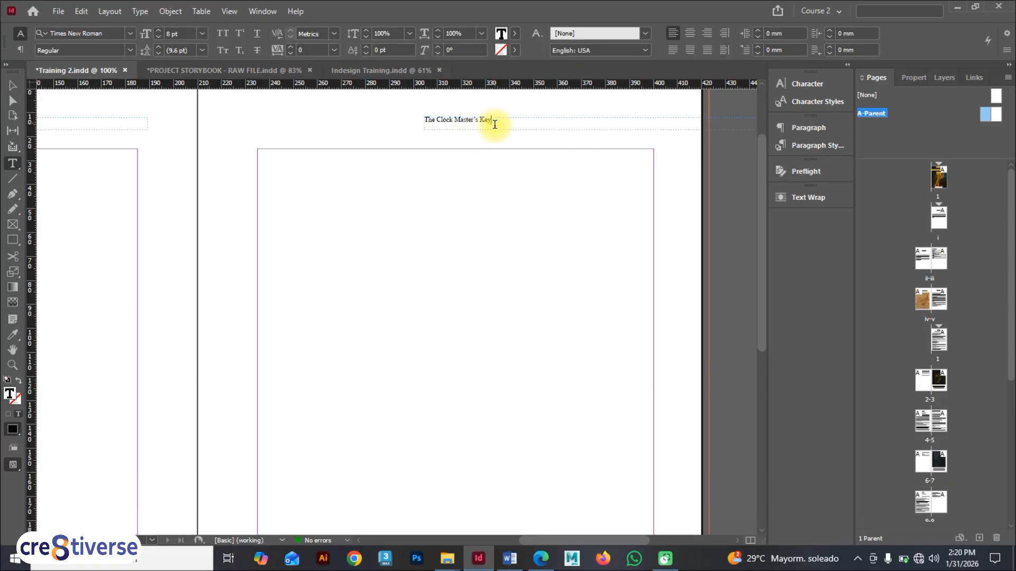
pyautogui.click(705, 34)
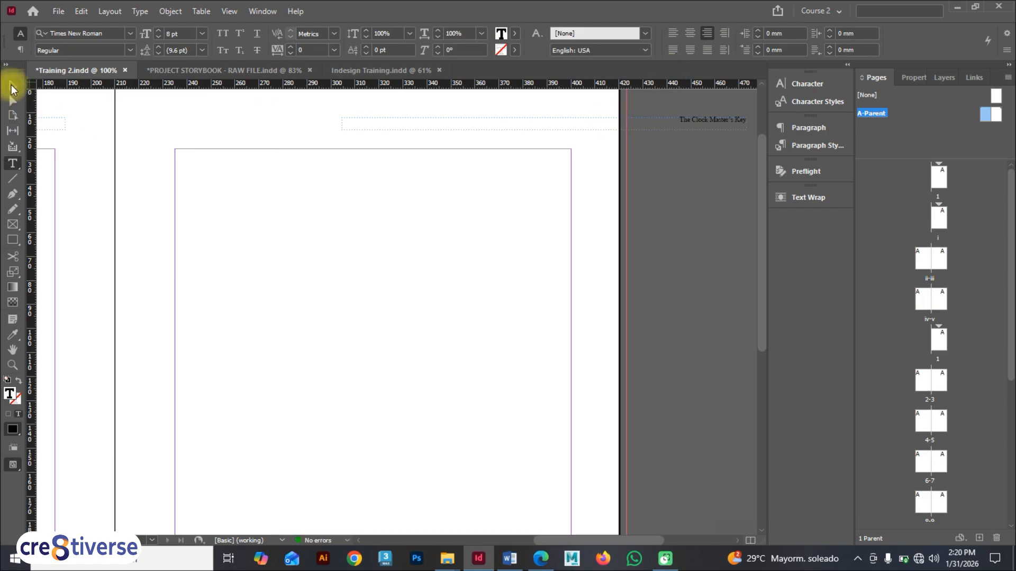
pyautogui.click(14, 86)
pyautogui.moveTo(692, 125); pyautogui.dragTo(560, 113)
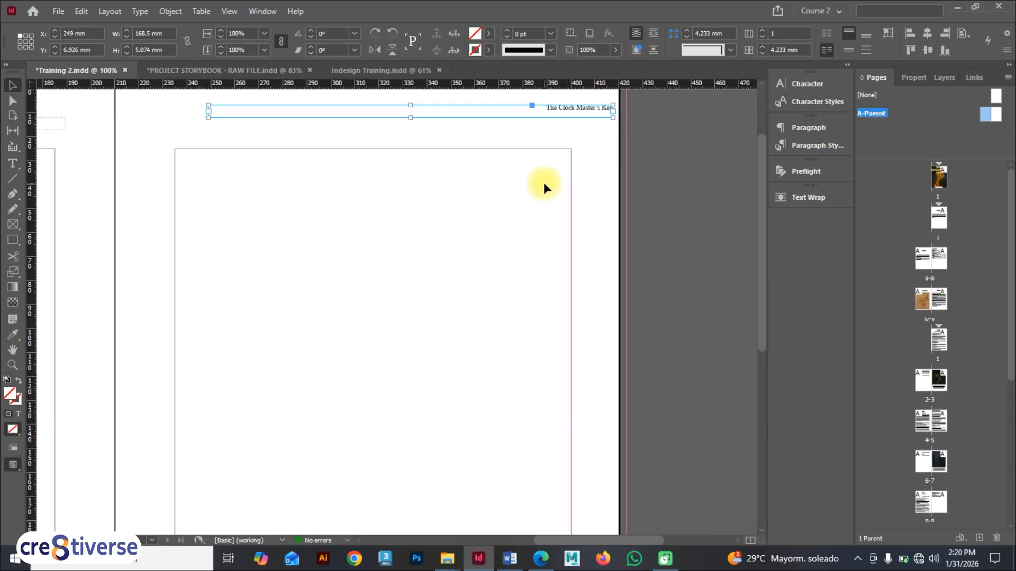
# Step: Try to align both parent header frames together
pyautogui.scroll(-2, 419, 278)
pyautogui.press('space')
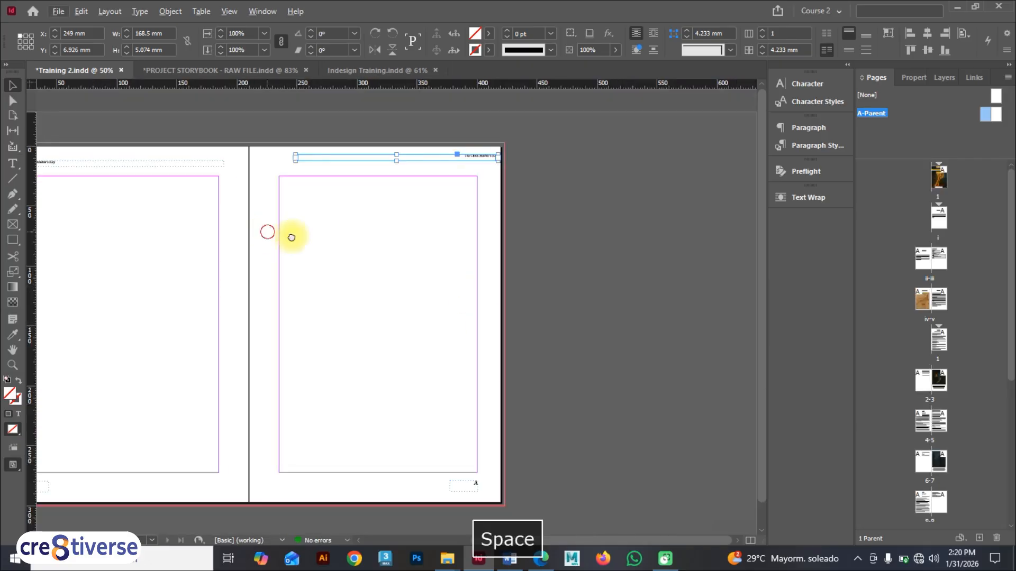
pyautogui.moveTo(291, 236); pyautogui.dragTo(477, 298)
pyautogui.click(265, 118)
pyautogui.click(255, 162)
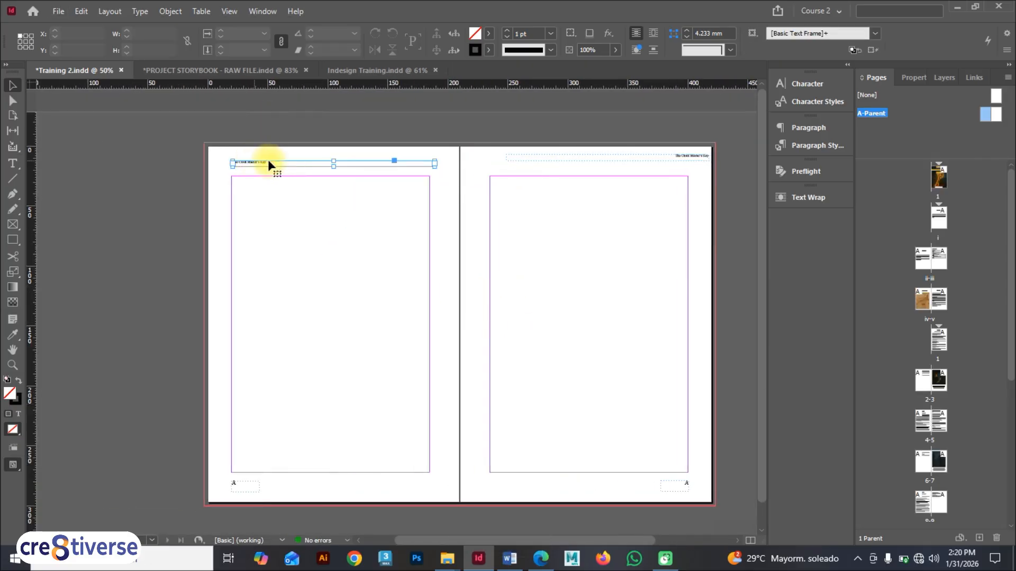
pyautogui.keyDown('shift'); pyautogui.click(680, 160); pyautogui.keyUp('shift')
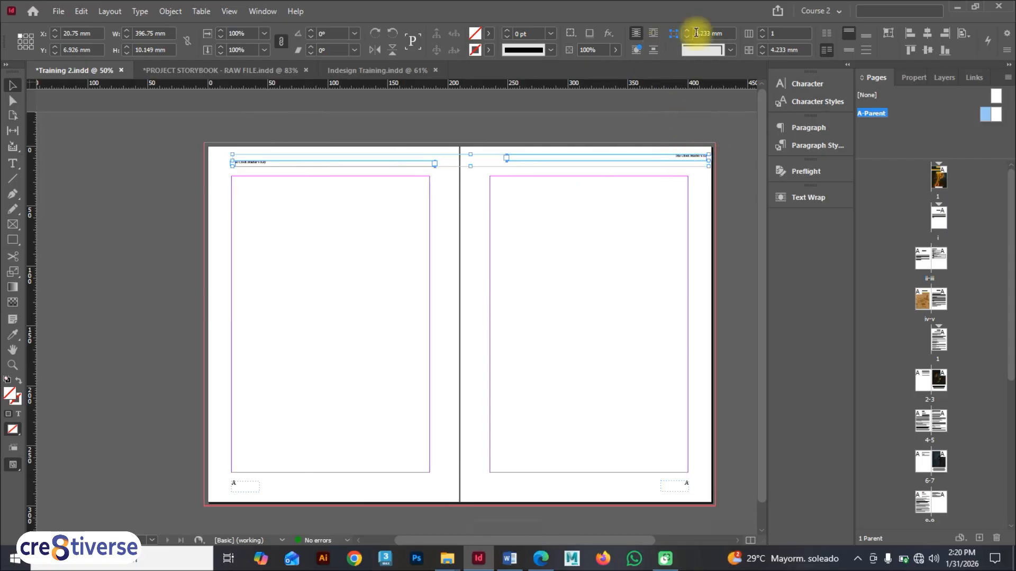
pyautogui.click(929, 51)
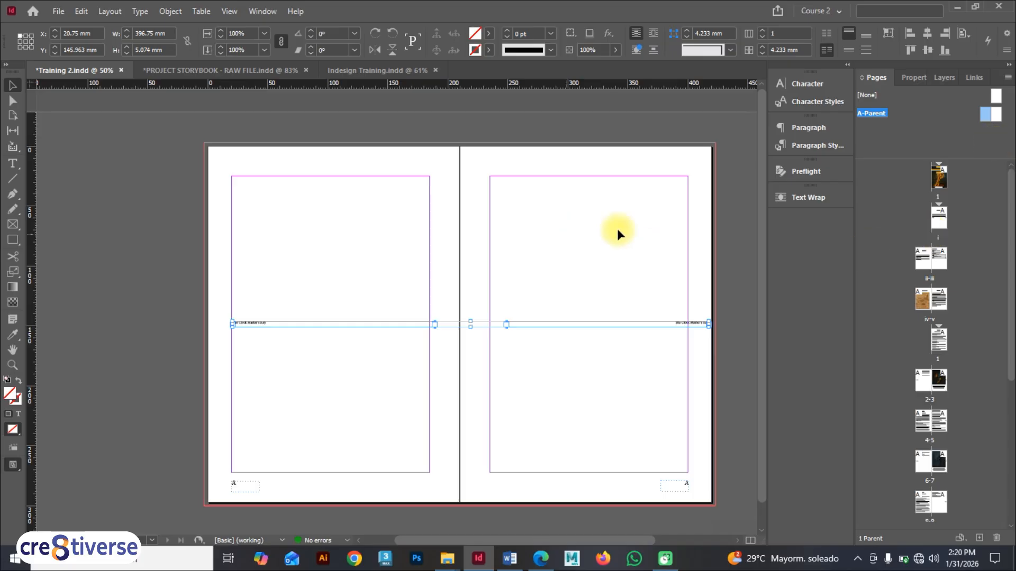
# Step: Check the running header placement on the front matter and story spreads
pyautogui.doubleClick(923, 264)
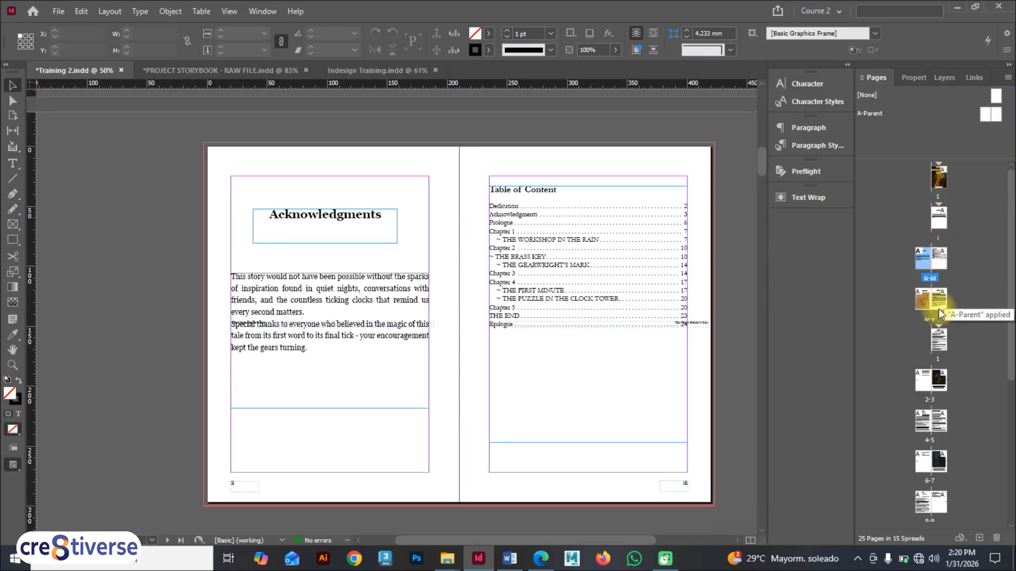
pyautogui.click(920, 380)
pyautogui.doubleClick(920, 380)
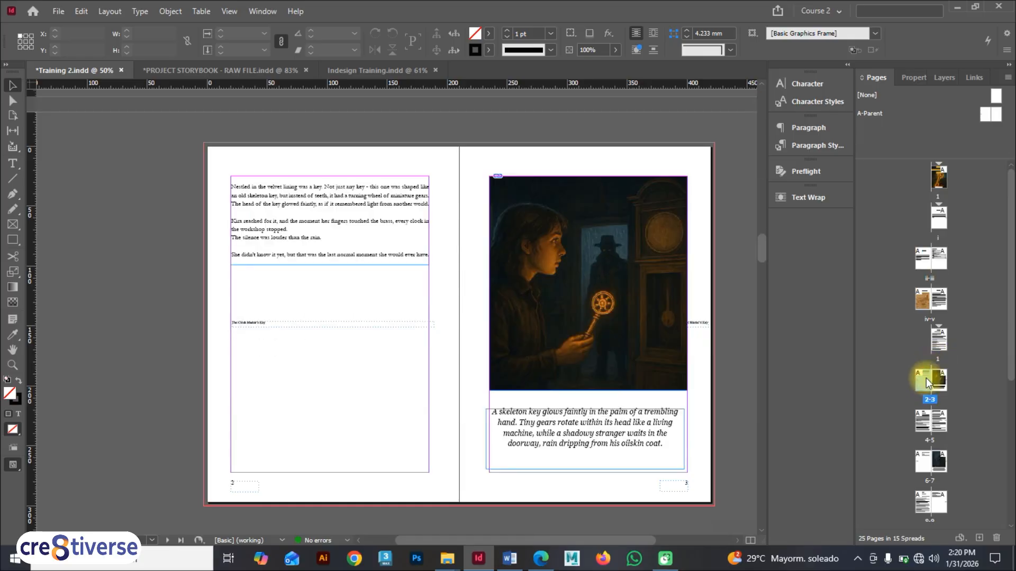
pyautogui.doubleClick(989, 116)
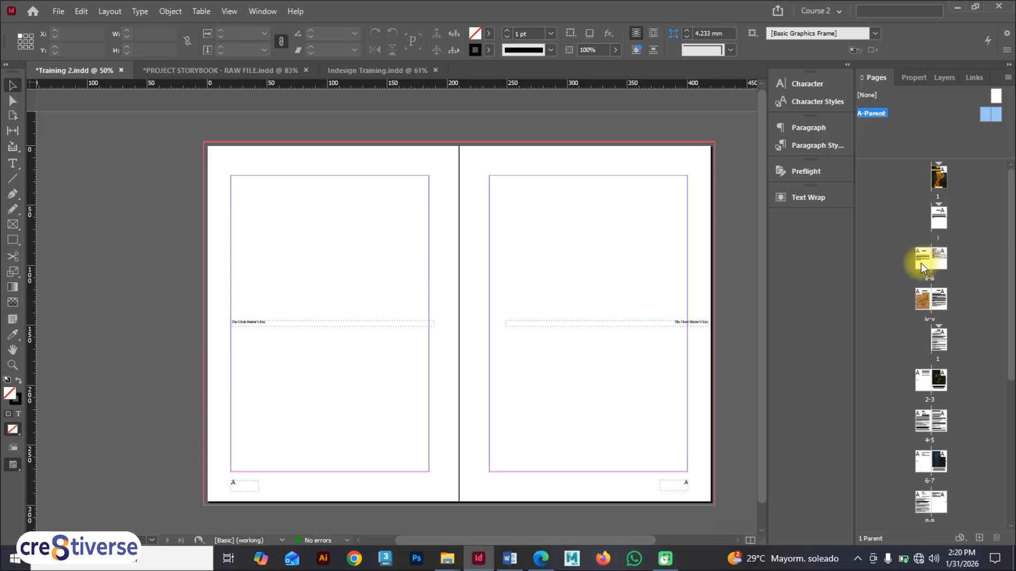
pyautogui.doubleClick(920, 262)
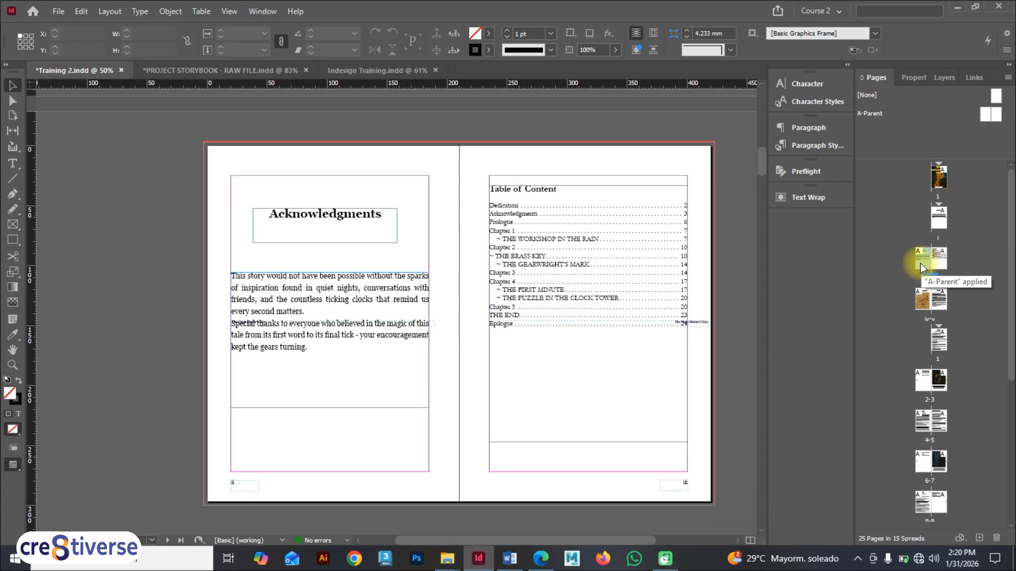
pyautogui.press('F9')
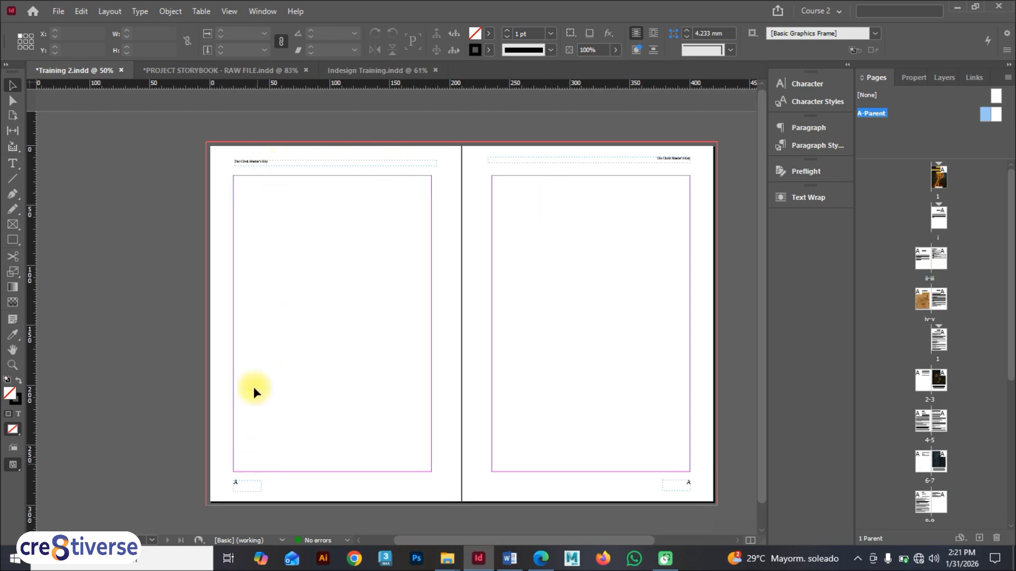
# Step: Inspect the header and page number frames on the parent and several document spreads
pyautogui.doubleClick(994, 120)
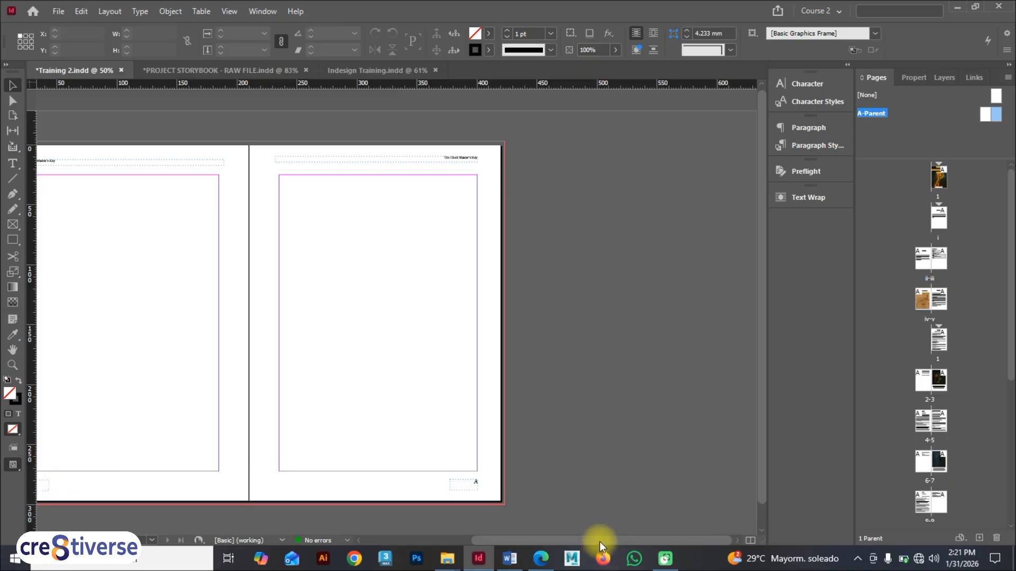
pyautogui.moveTo(599, 541); pyautogui.dragTo(534, 541)
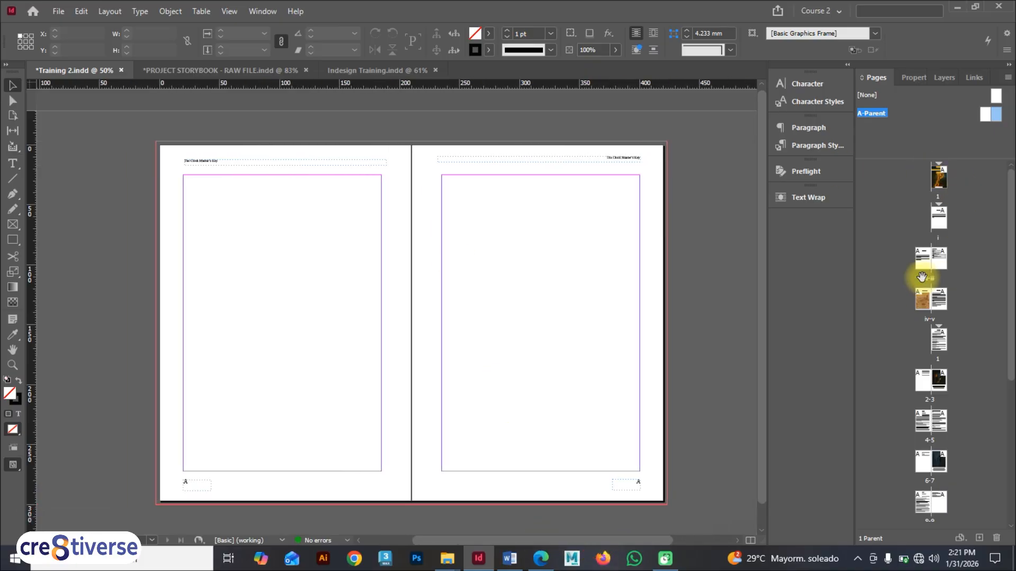
pyautogui.doubleClick(924, 298)
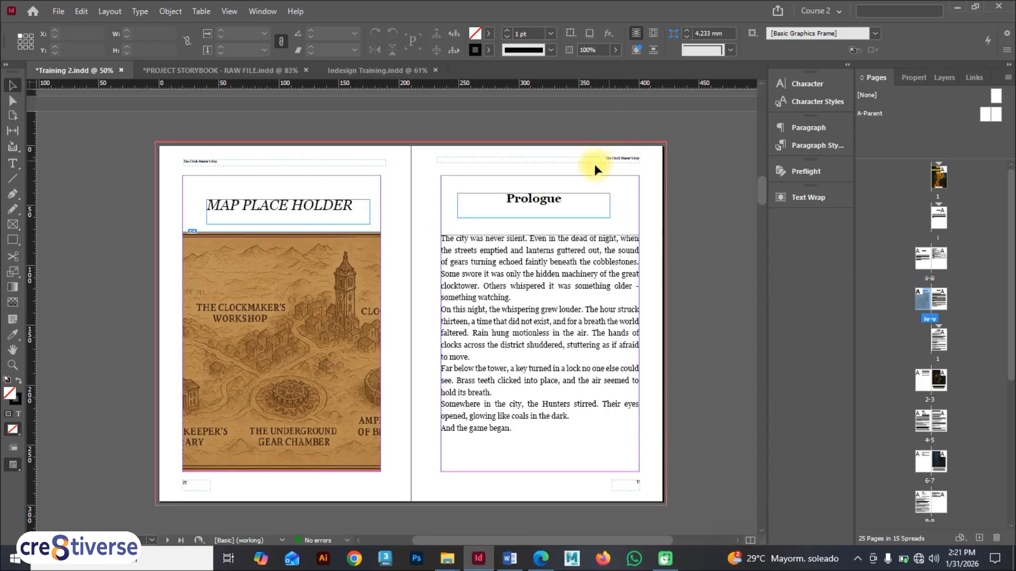
pyautogui.scroll(3, 186, 168)
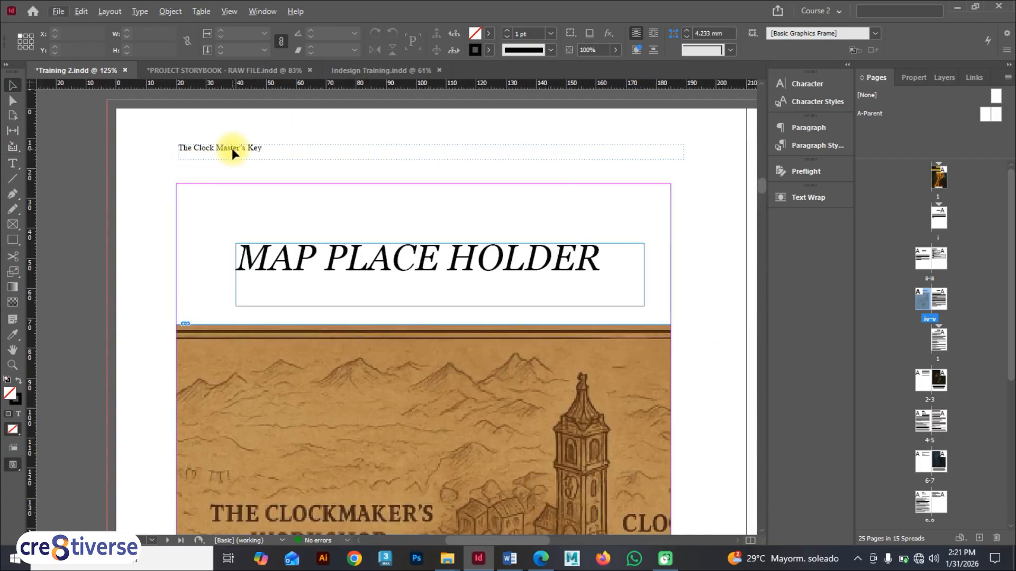
pyautogui.scroll(-2, 232, 149)
pyautogui.scroll(-2, 249, 202)
pyautogui.scroll(4, 274, 364)
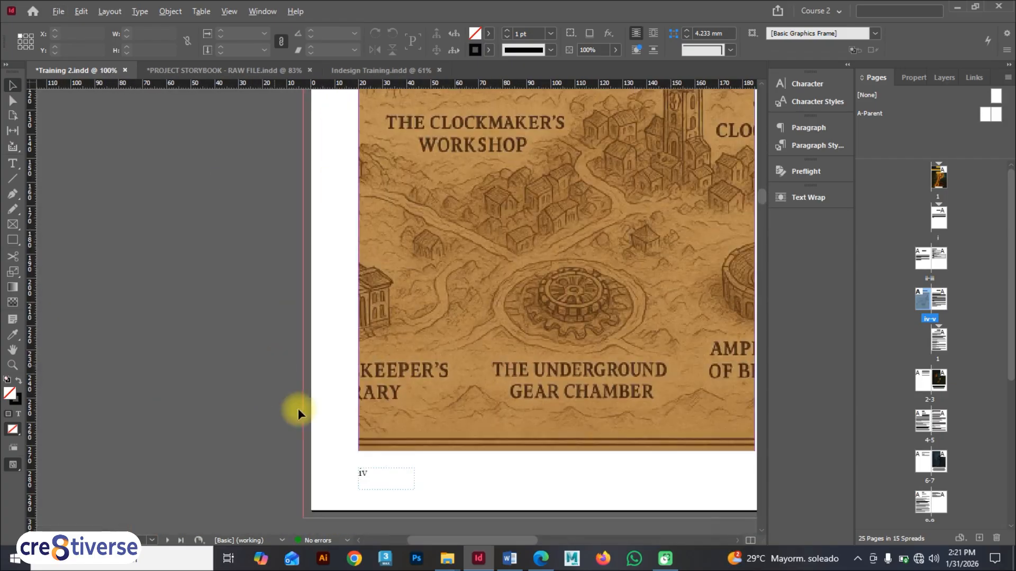
pyautogui.doubleClick(925, 380)
pyautogui.doubleClick(938, 508)
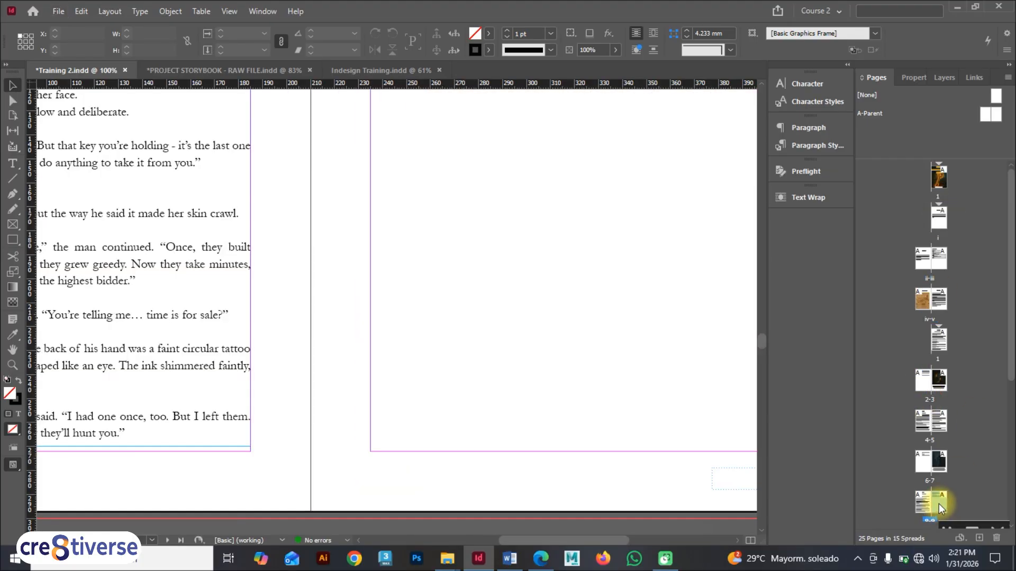
pyautogui.doubleClick(987, 117)
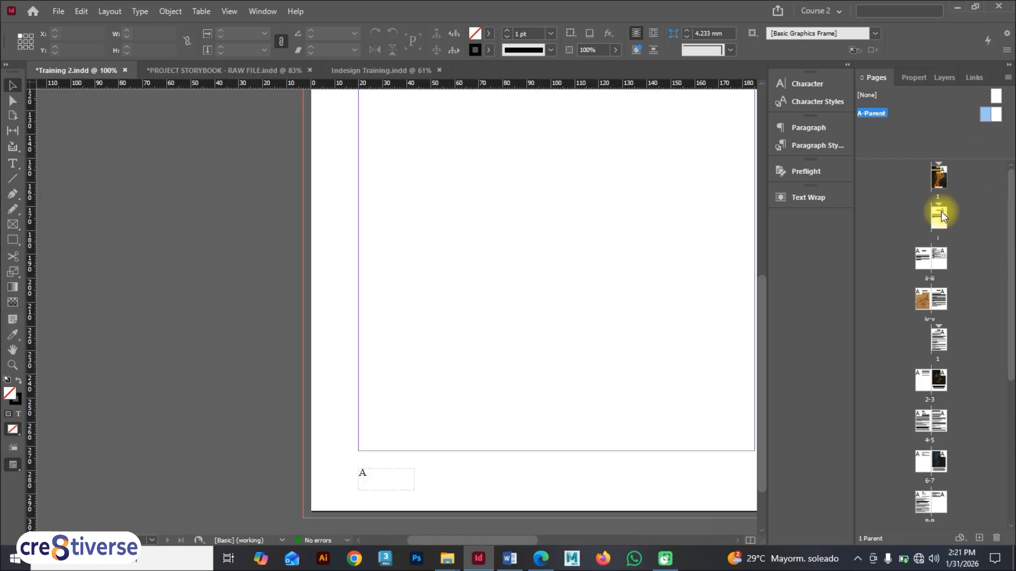
pyautogui.doubleClick(926, 260)
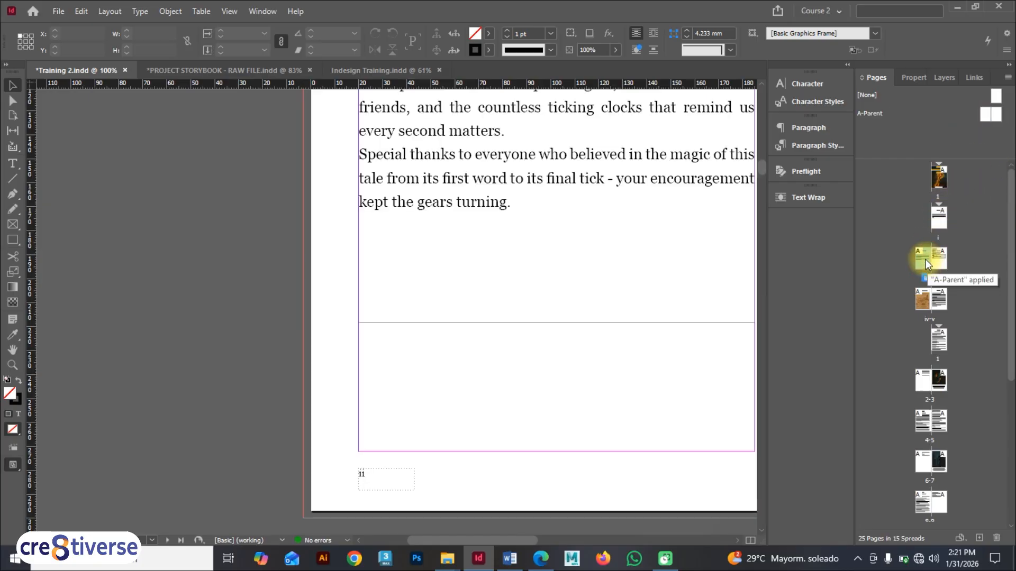
pyautogui.rightClick(925, 259)
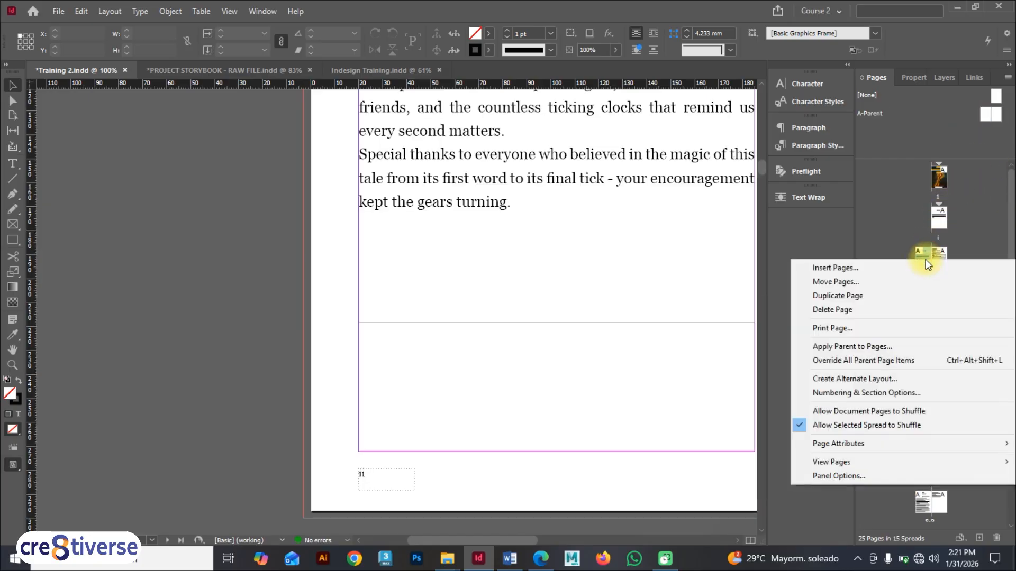
pyautogui.click(848, 348)
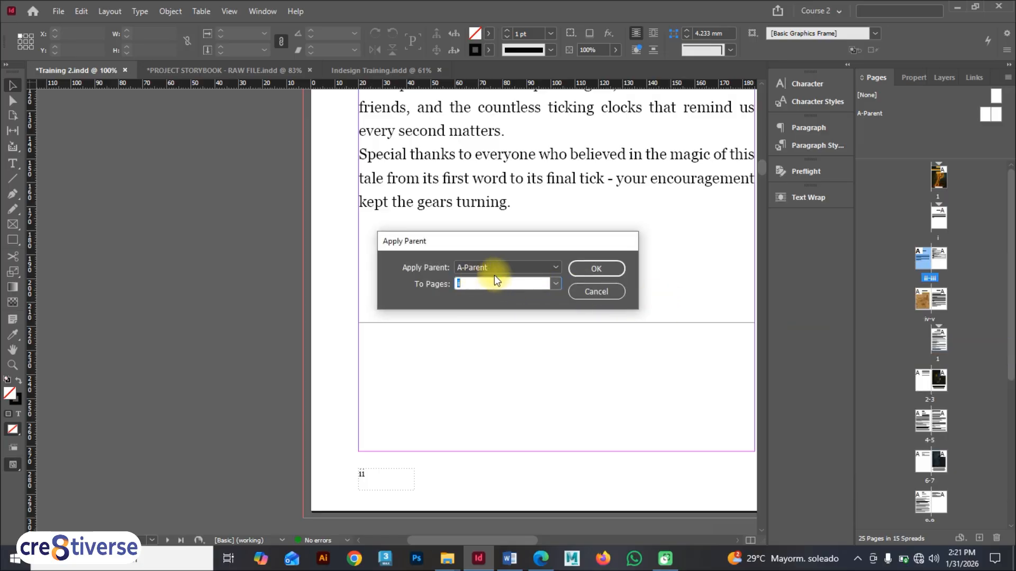
pyautogui.click(596, 299)
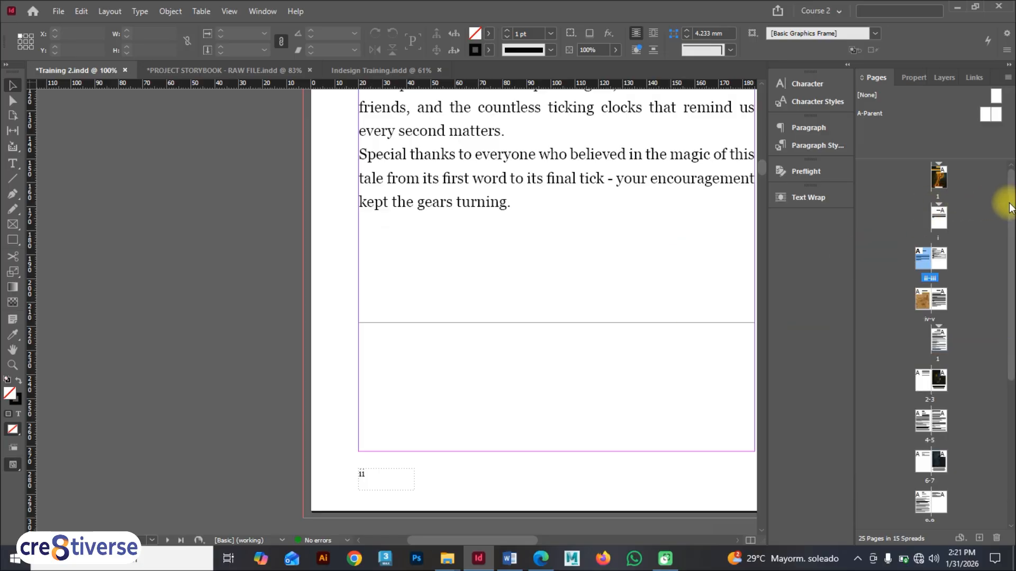
# Step: Browse to the 16–17 spread and examine its pages
pyautogui.moveTo(1004, 201); pyautogui.dragTo(1010, 459)
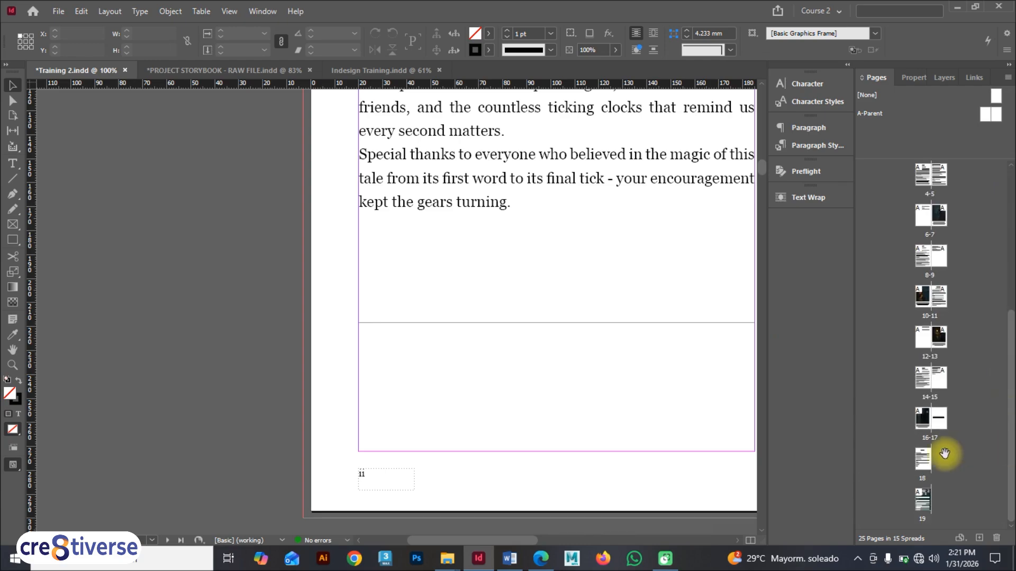
pyautogui.doubleClick(937, 419)
pyautogui.scroll(8, 639, 301)
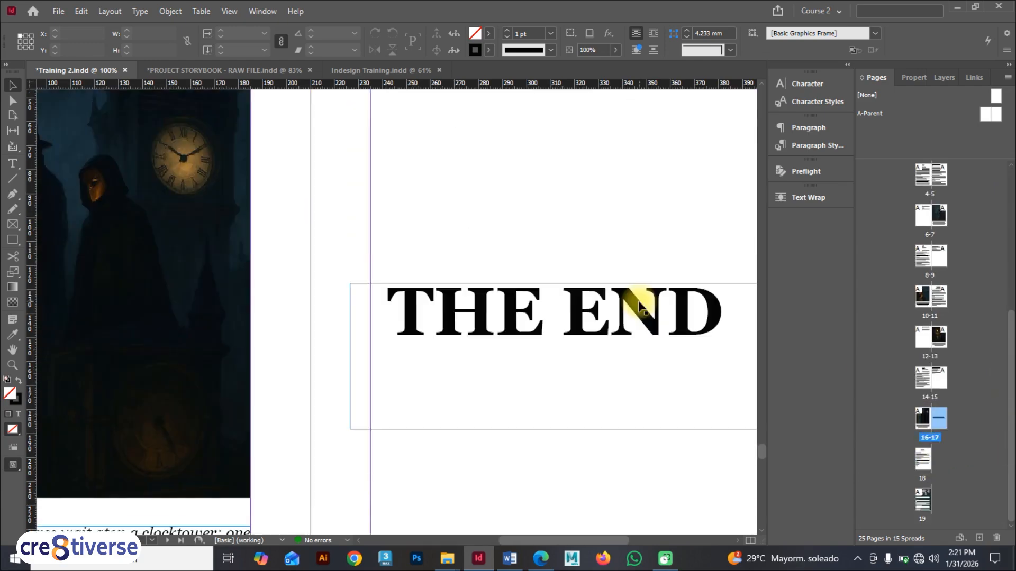
pyautogui.moveTo(619, 535); pyautogui.dragTo(652, 536)
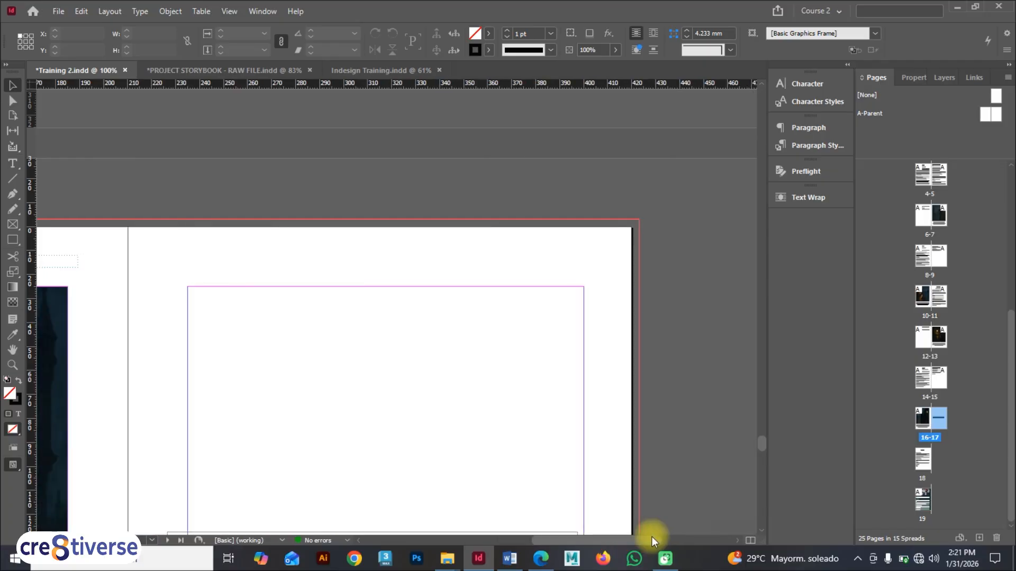
# Step: Apply the [None] parent to page 17
pyautogui.rightClick(937, 420)
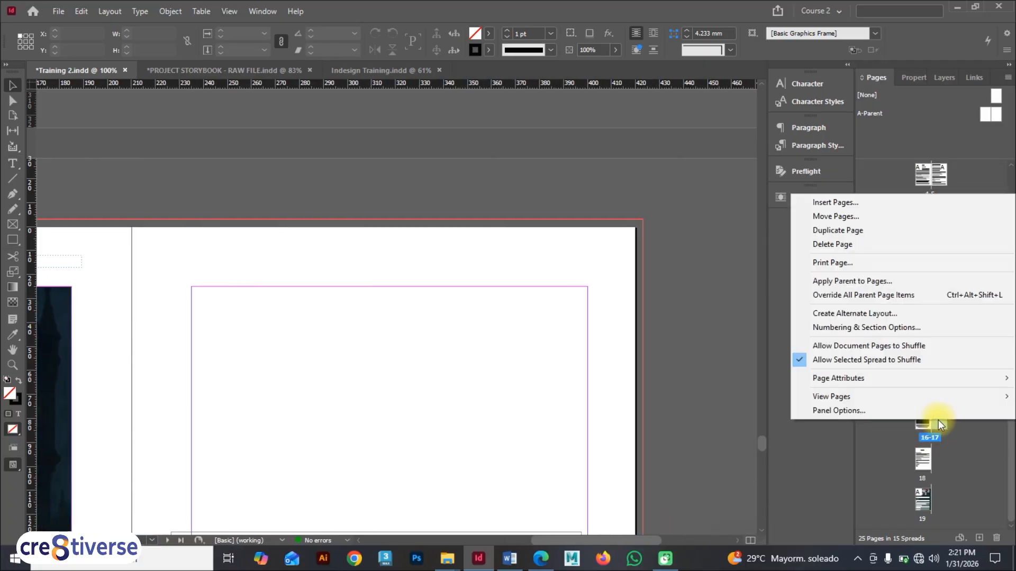
pyautogui.click(856, 281)
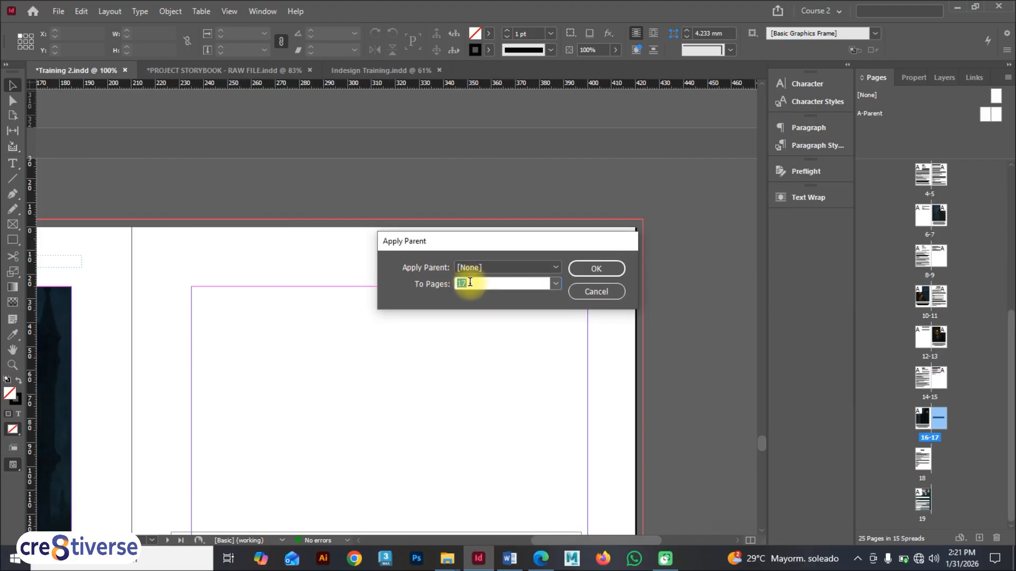
pyautogui.click(593, 289)
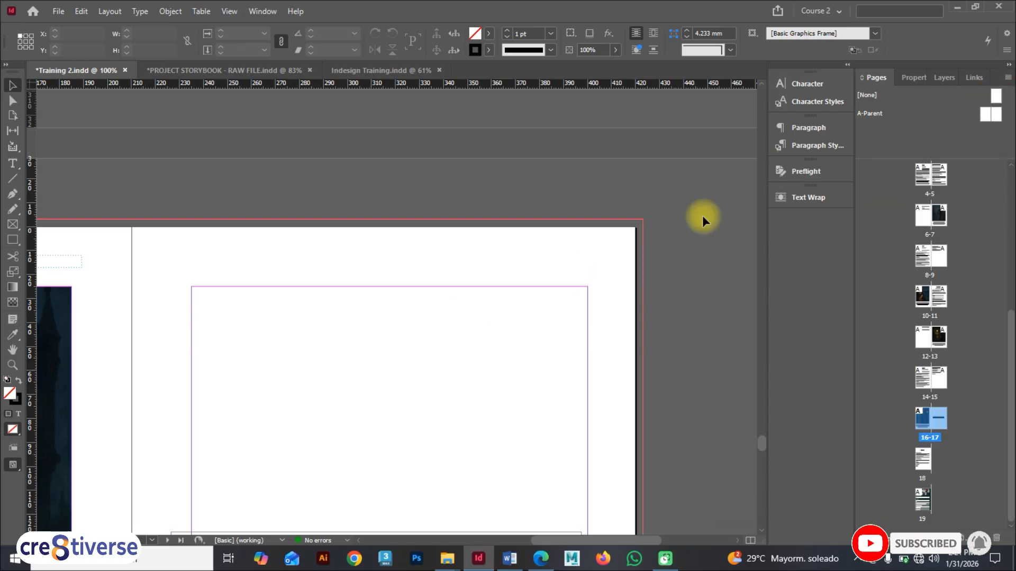
# Step: Open the A-Parent spread, then return to the 16–17 spread
pyautogui.scroll(-4, 573, 311)
pyautogui.scroll(6, 574, 310)
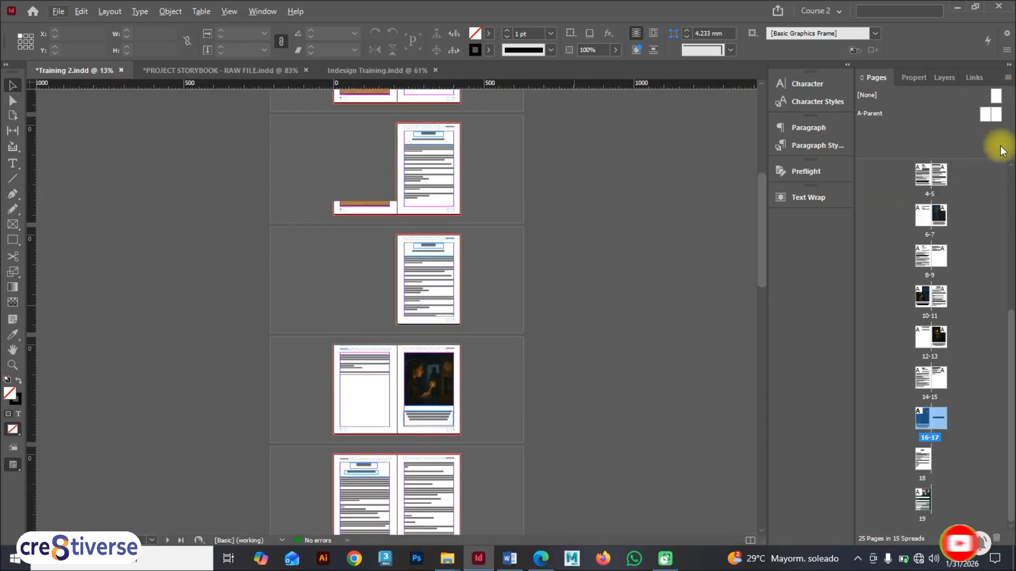
pyautogui.doubleClick(995, 114)
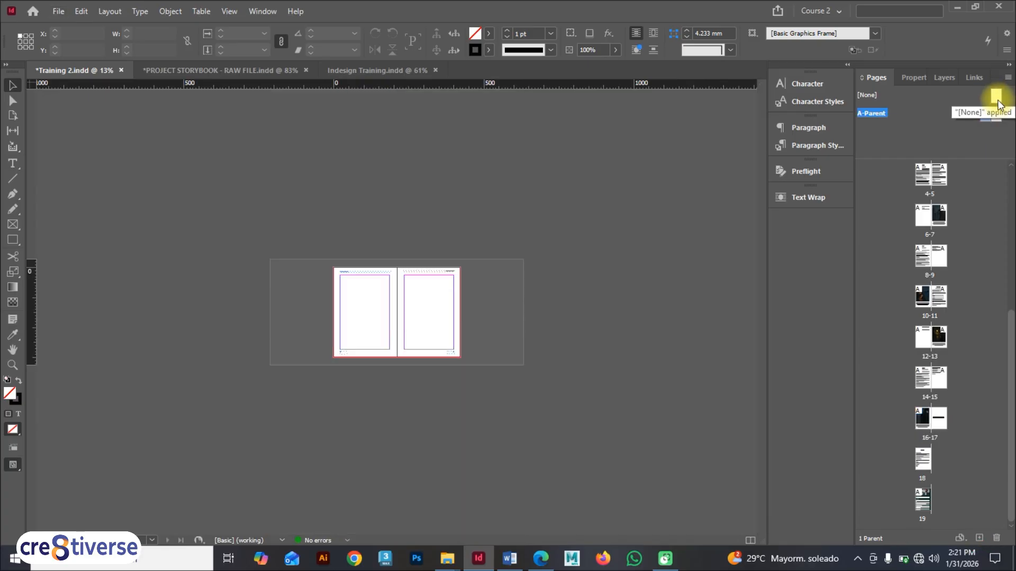
pyautogui.click(997, 100)
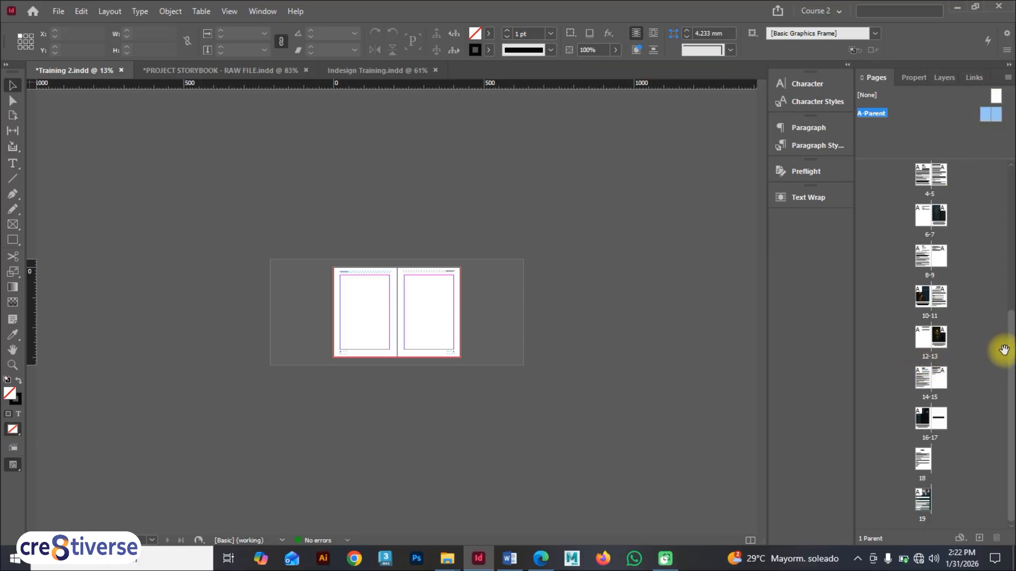
pyautogui.moveTo(1012, 416); pyautogui.dragTo(1013, 454)
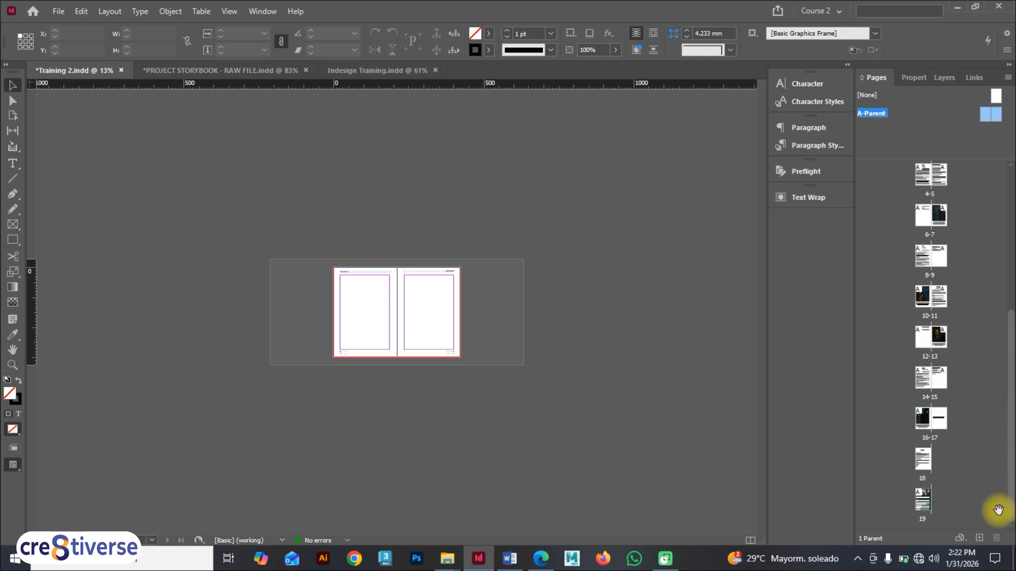
pyautogui.doubleClick(944, 419)
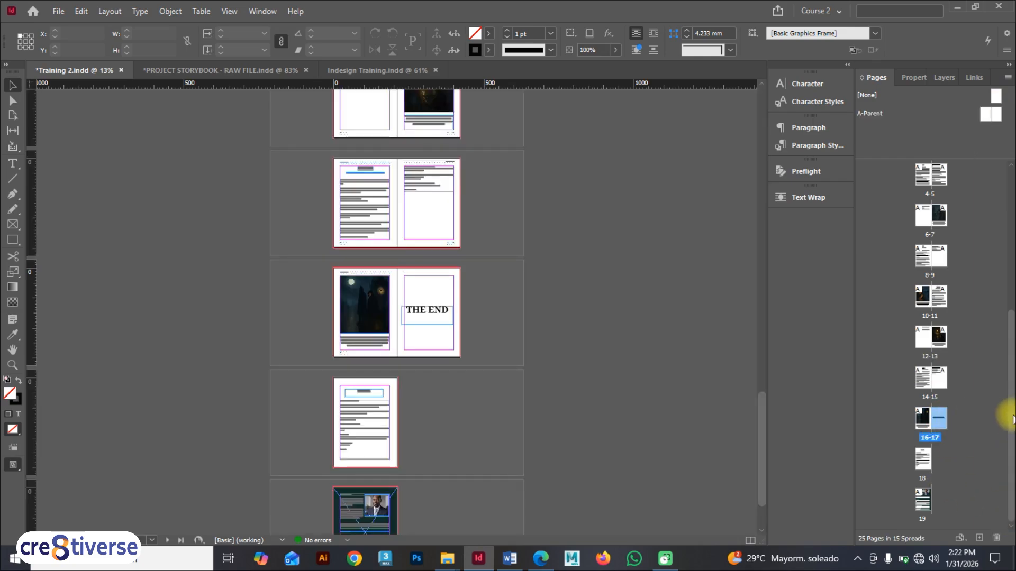
pyautogui.moveTo(1006, 312); pyautogui.dragTo(967, 141)
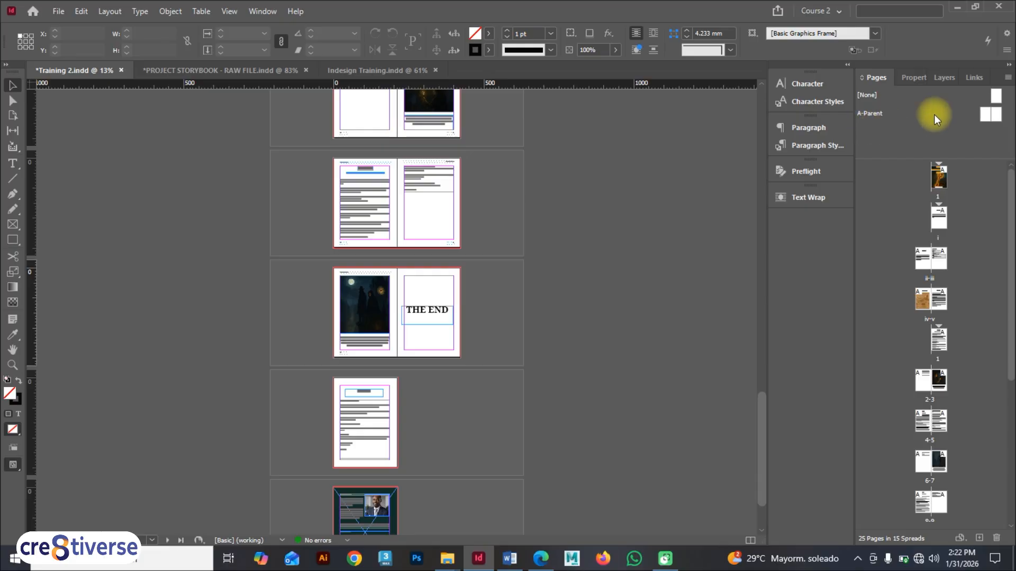
# Step: Select page 17 and apply the [None] parent to it again
pyautogui.rightClick(943, 131)
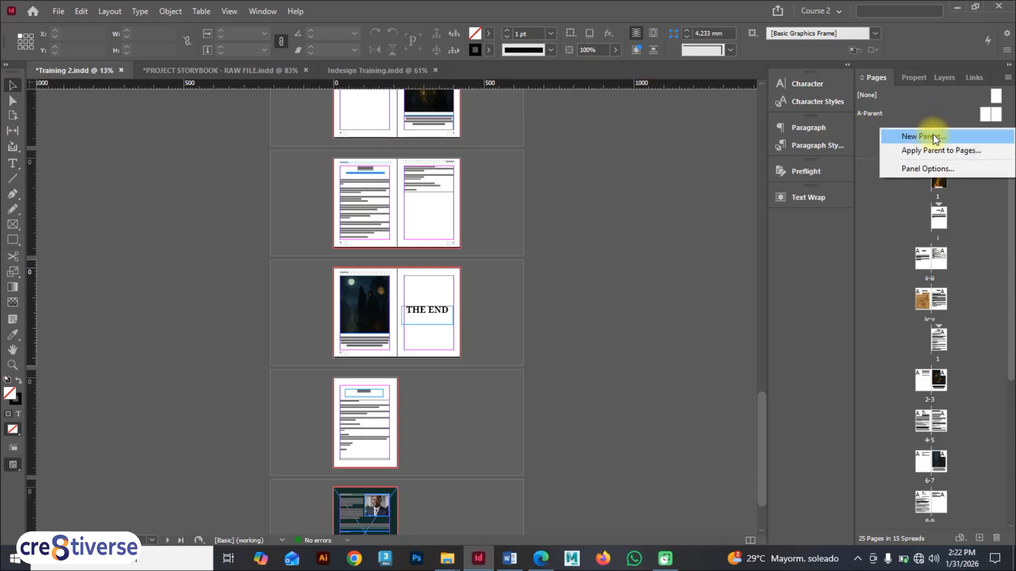
pyautogui.click(864, 132)
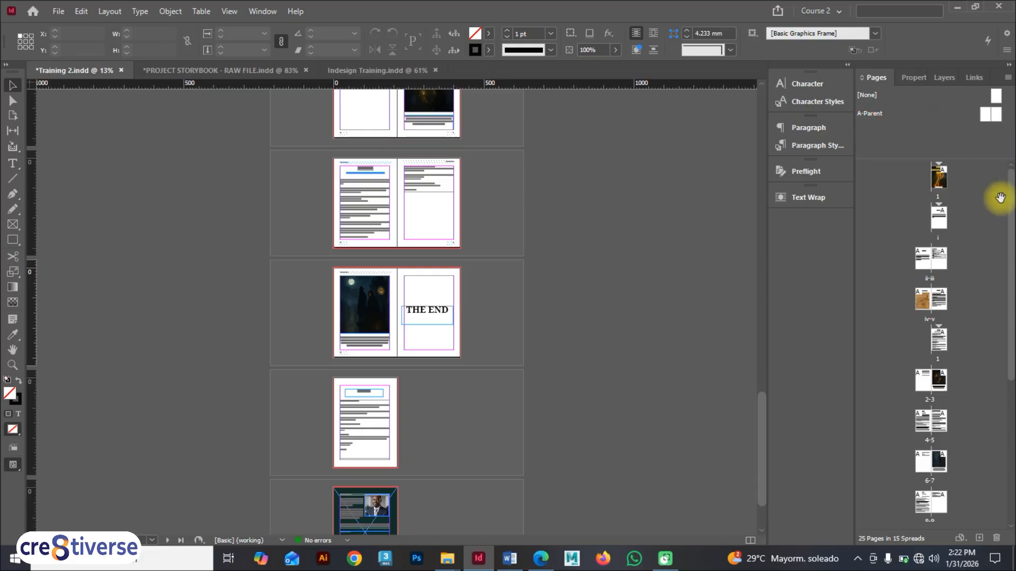
pyautogui.moveTo(1000, 197); pyautogui.dragTo(1000, 404)
pyautogui.click(940, 422)
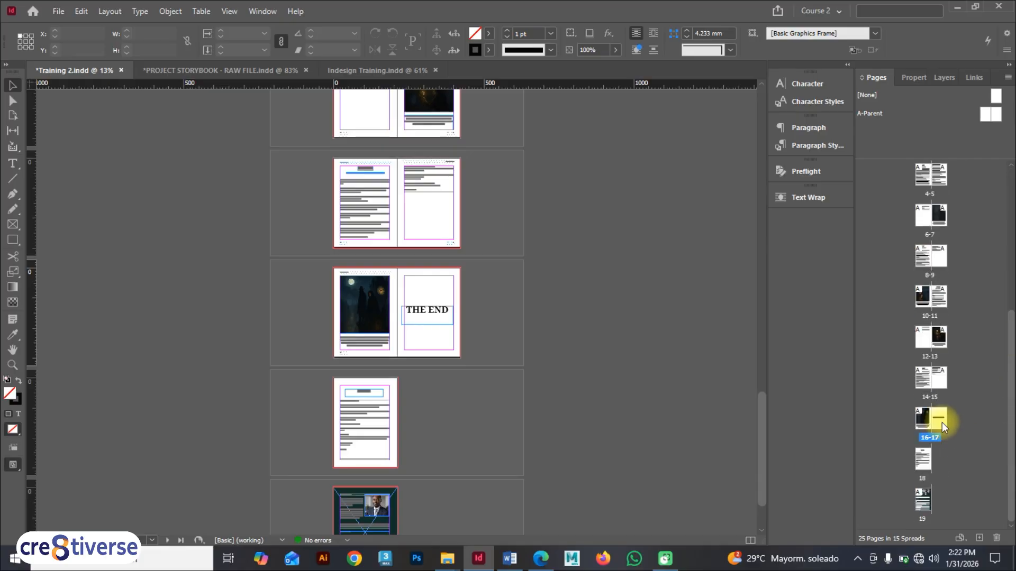
pyautogui.click(942, 418)
pyautogui.rightClick(942, 417)
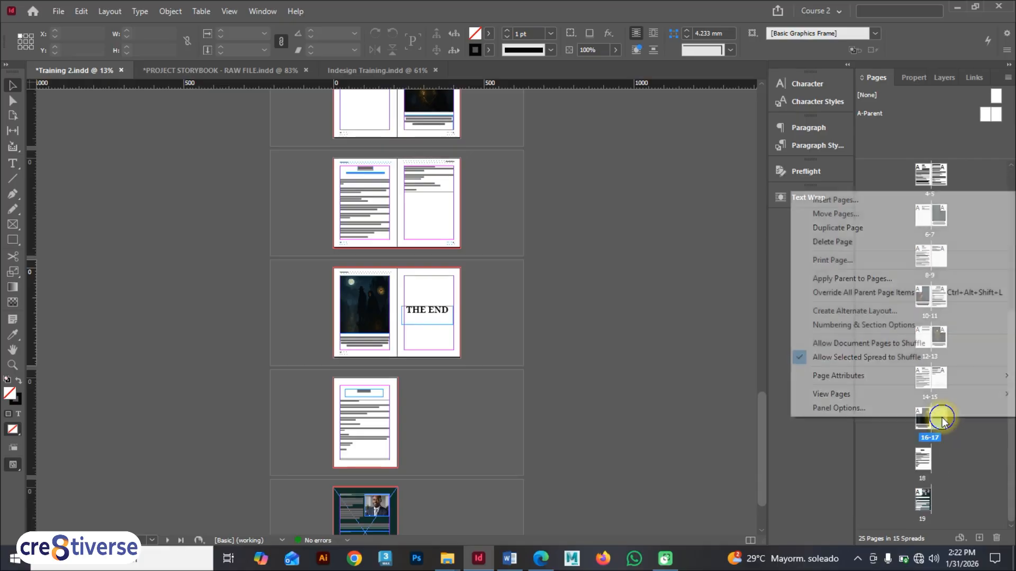
pyautogui.click(837, 278)
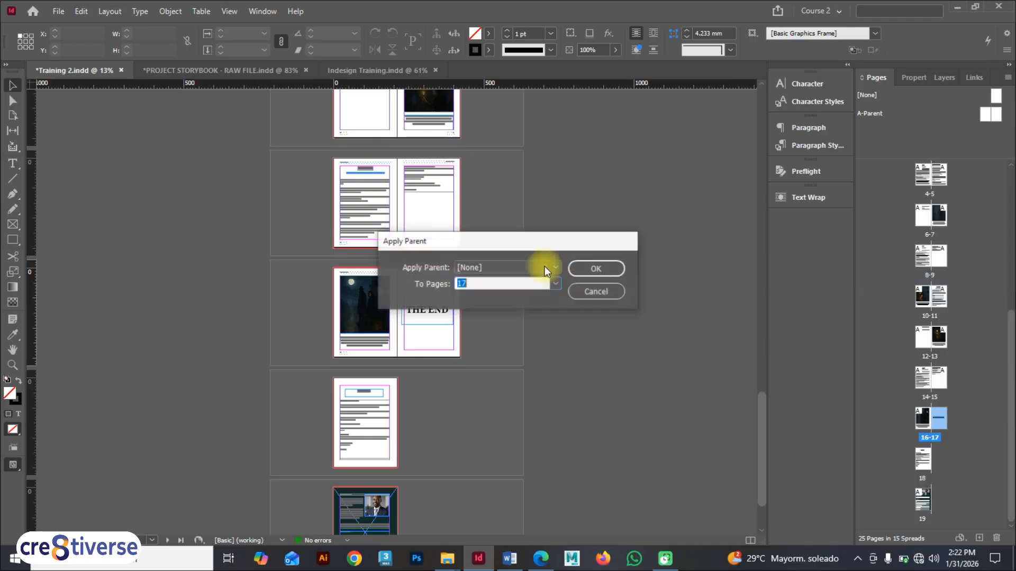
pyautogui.click(593, 270)
# Step: Create a new two-page B-Parent with default A4 settings
pyautogui.rightClick(881, 139)
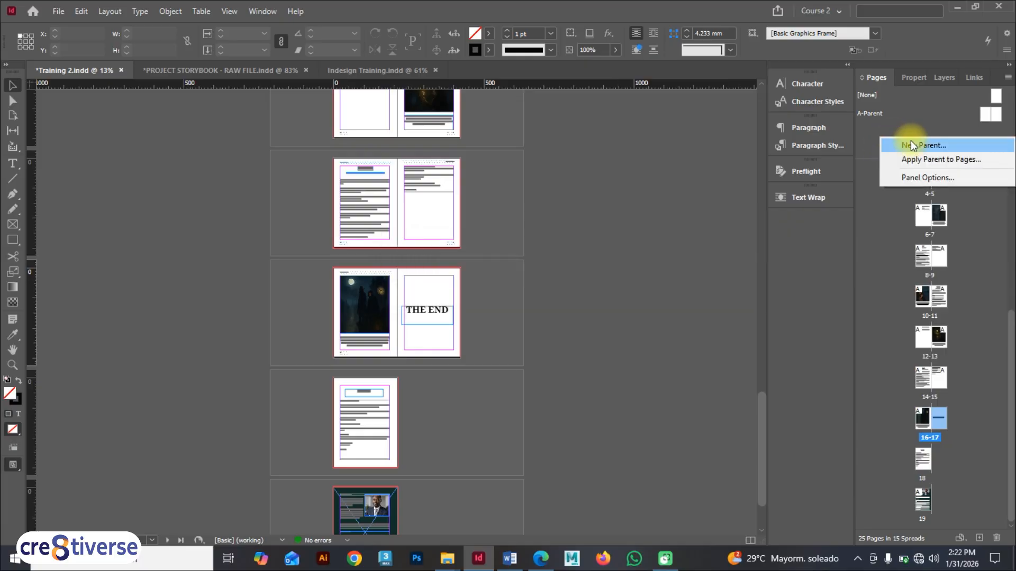
pyautogui.click(914, 142)
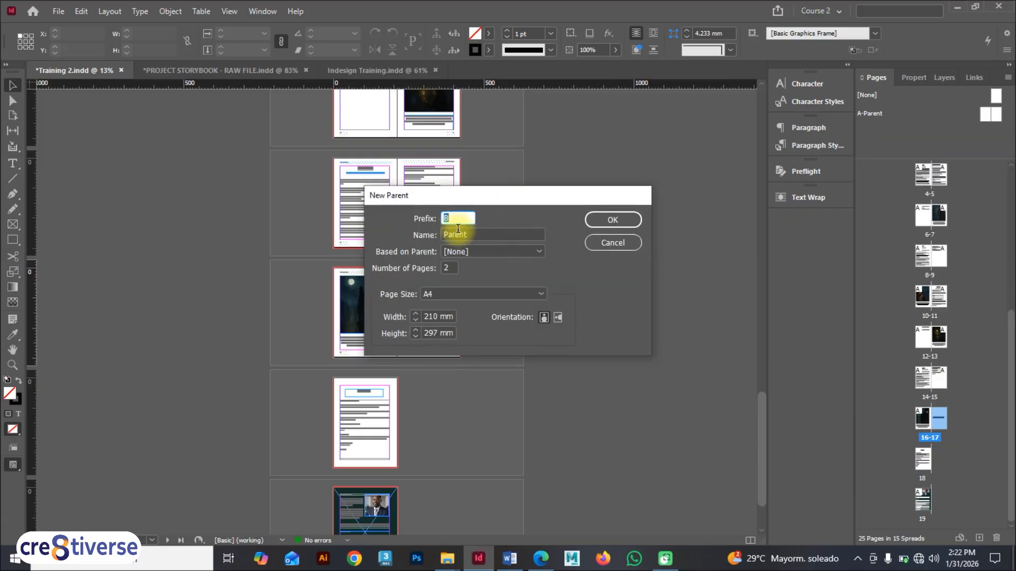
pyautogui.click(595, 220)
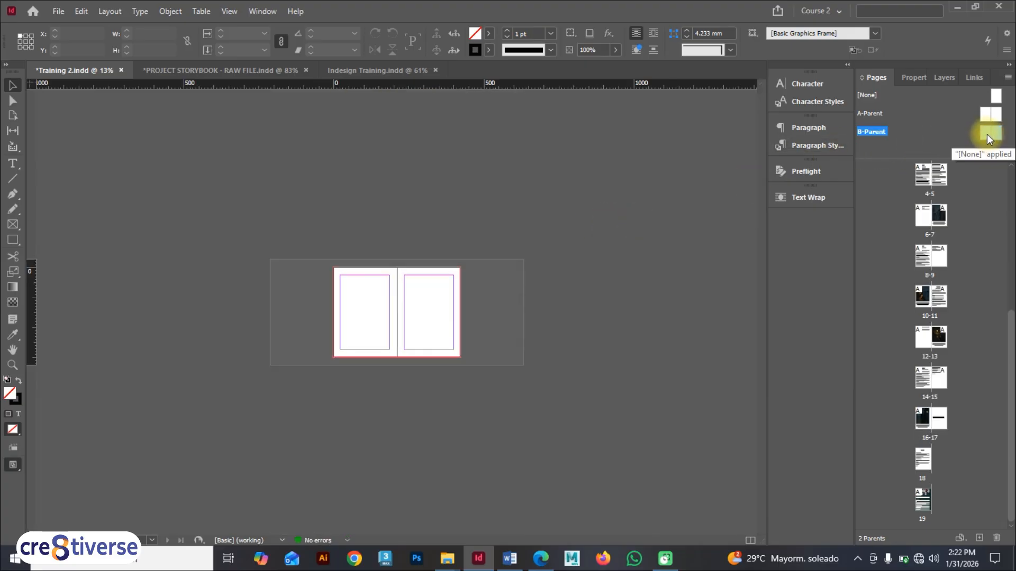
# Step: Paste the running header frame into B-Parent and place it at the top of the left page
pyautogui.hotkey('ctrl', '0')
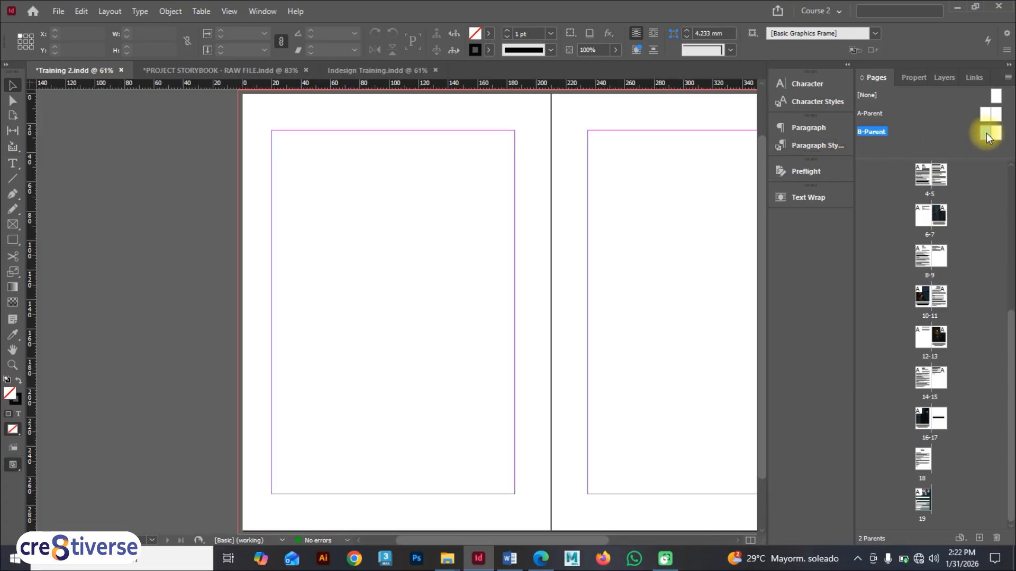
pyautogui.scroll(2, 474, 163)
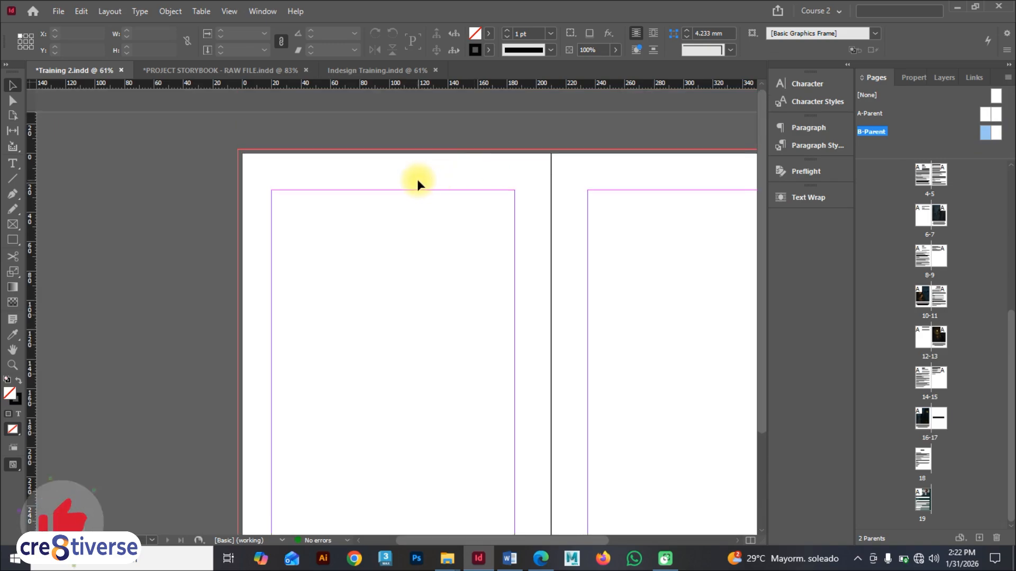
pyautogui.hotkey('ctrl', 'v')
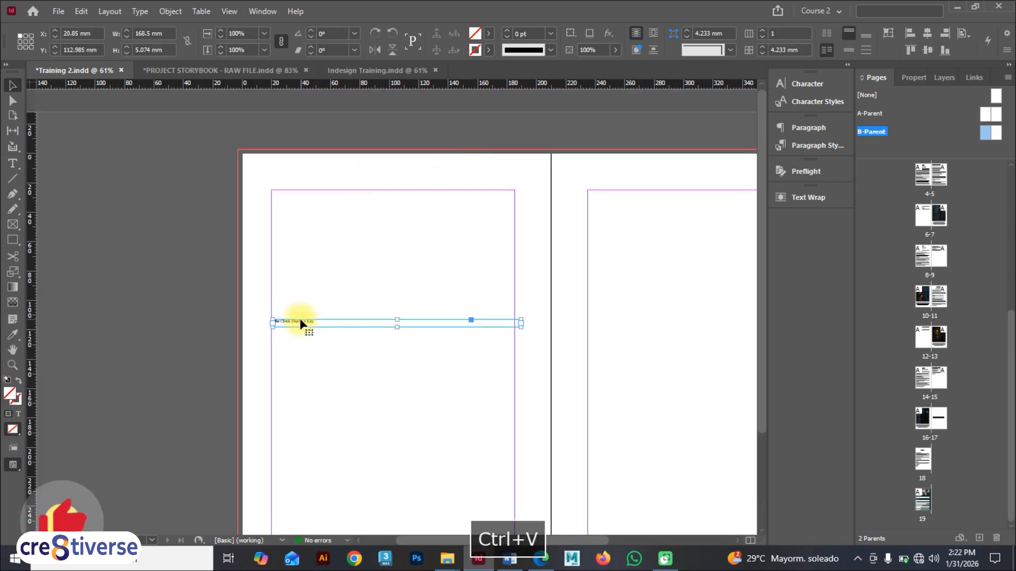
pyautogui.moveTo(300, 323); pyautogui.dragTo(296, 174)
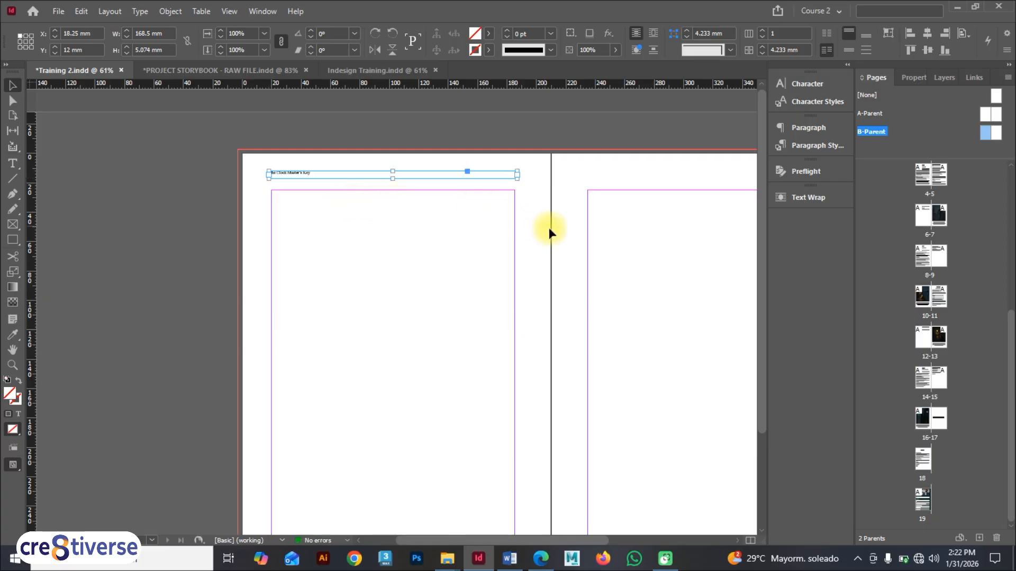
# Step: Paste another copy of the running header frame at the top of B-Parent's right page
pyautogui.press('space')
pyautogui.moveTo(626, 229); pyautogui.dragTo(388, 269)
pyautogui.hotkey('ctrl', 'v')
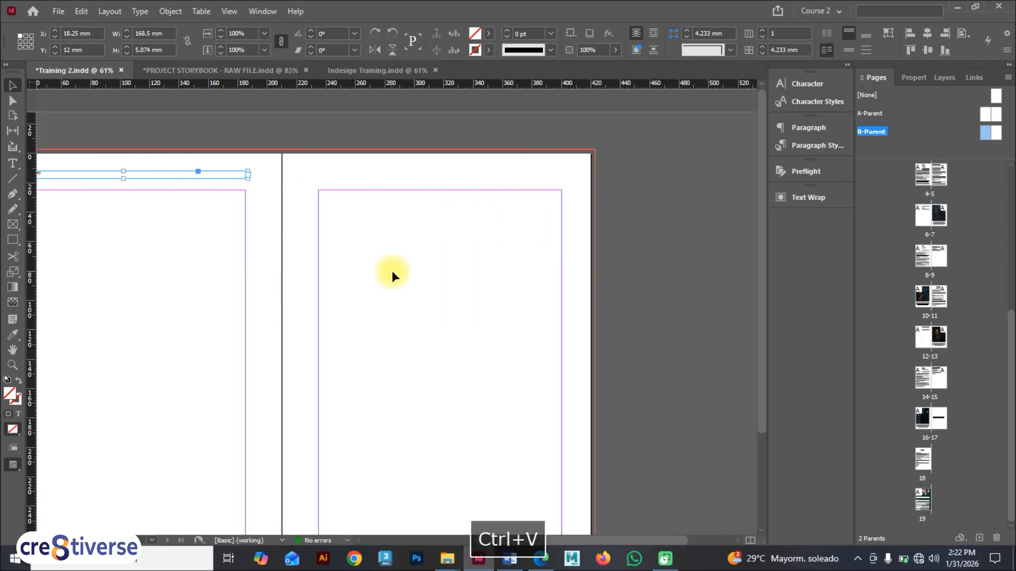
pyautogui.moveTo(308, 324); pyautogui.dragTo(521, 159)
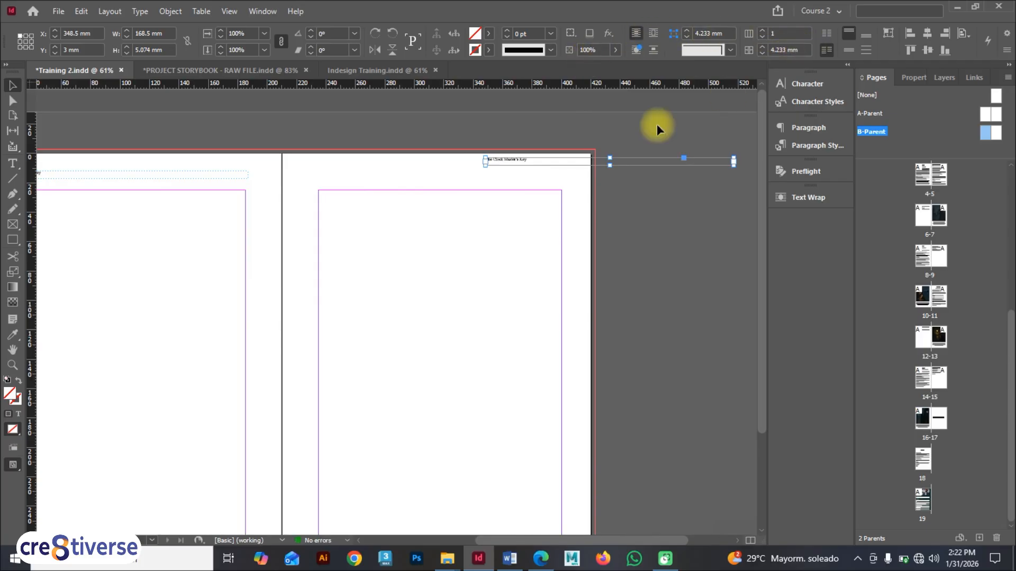
# Step: Right-align the right page's header text and move its frame inside the right page
pyautogui.tripleClick(526, 160)
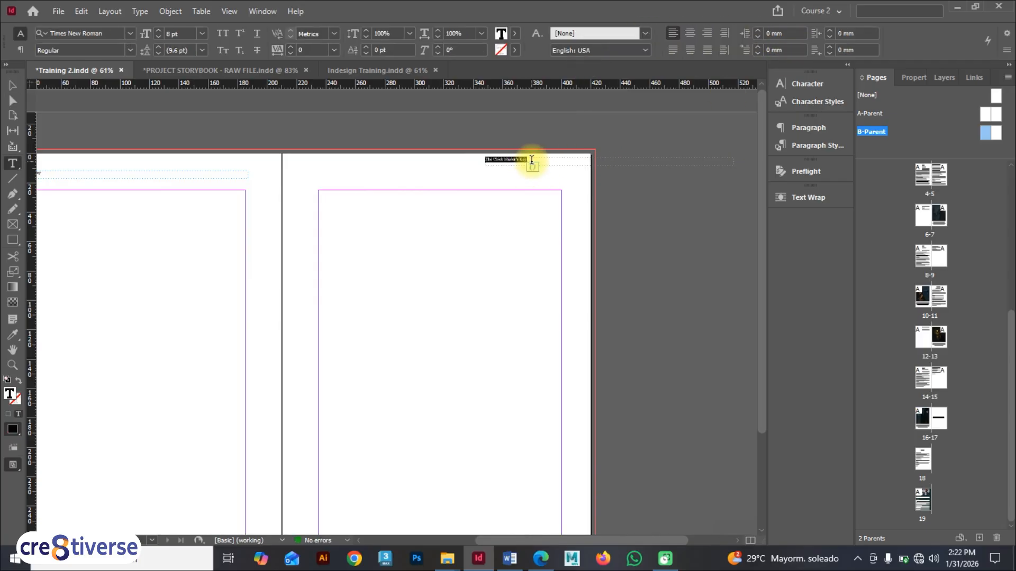
pyautogui.click(708, 36)
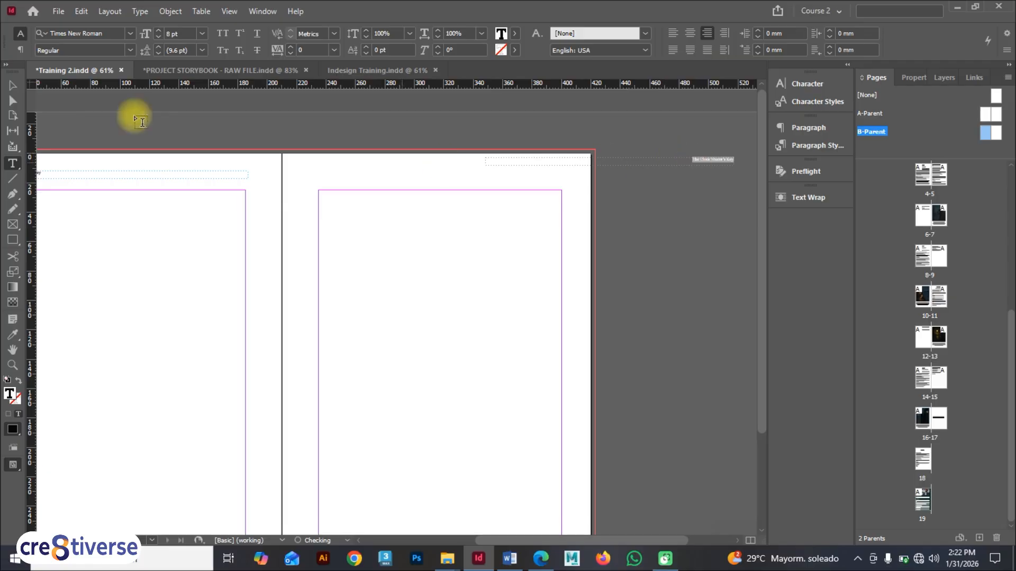
pyautogui.click(12, 84)
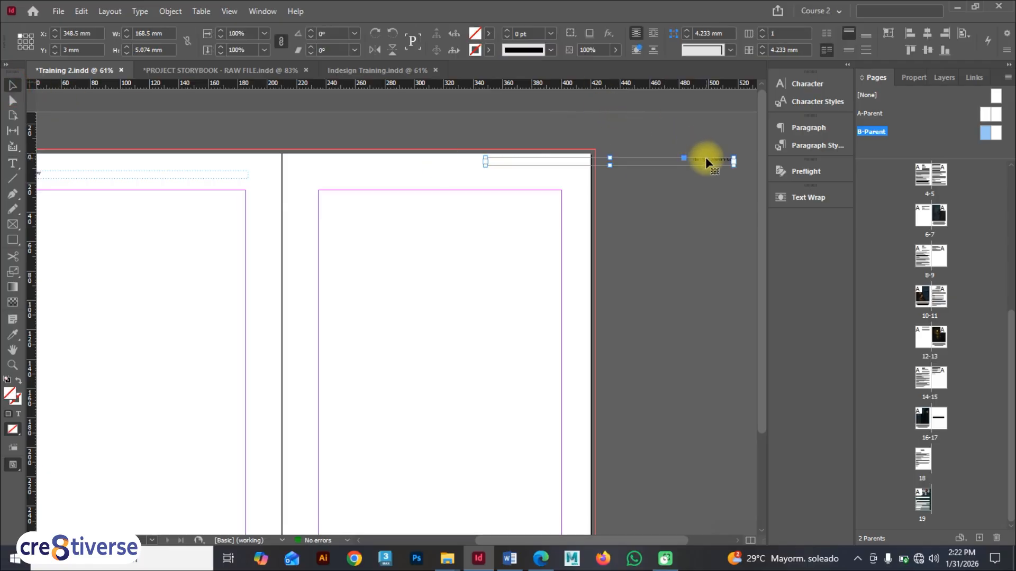
pyautogui.moveTo(705, 157); pyautogui.dragTo(530, 159)
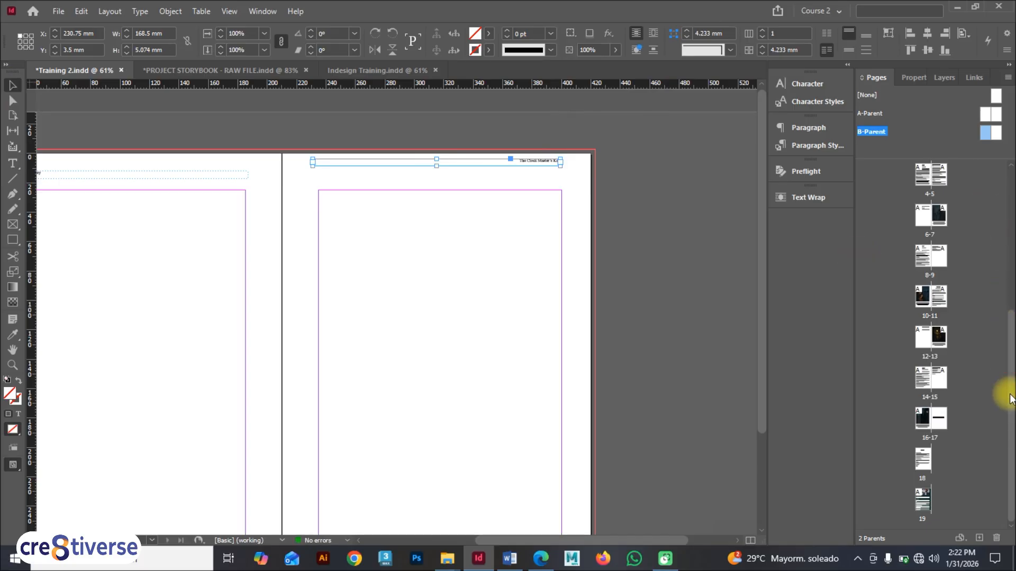
# Step: Apply B-Parent to page 17 of the 16–17 spread
pyautogui.doubleClick(934, 418)
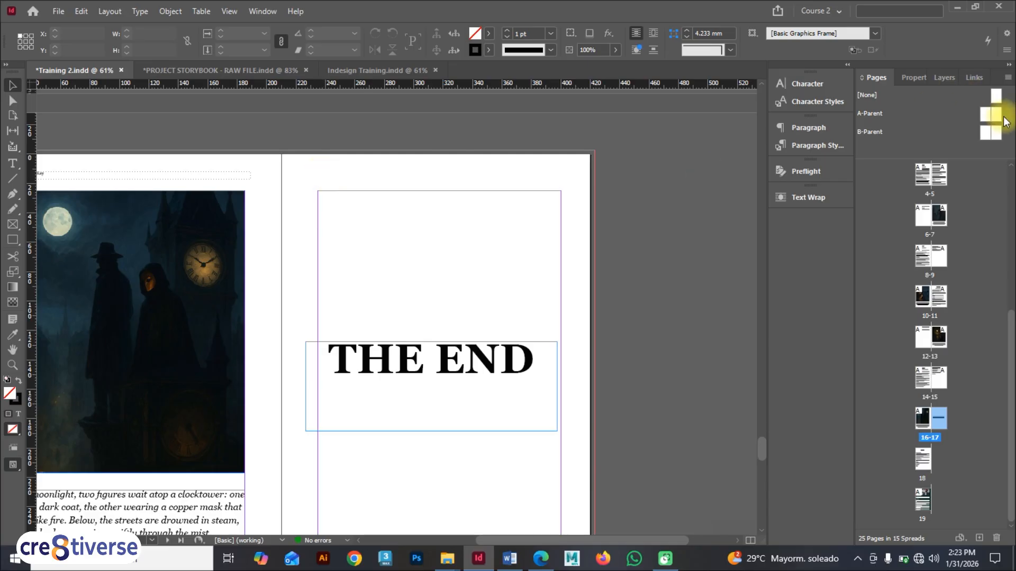
pyautogui.moveTo(989, 134); pyautogui.dragTo(940, 420)
pyautogui.rightClick(941, 420)
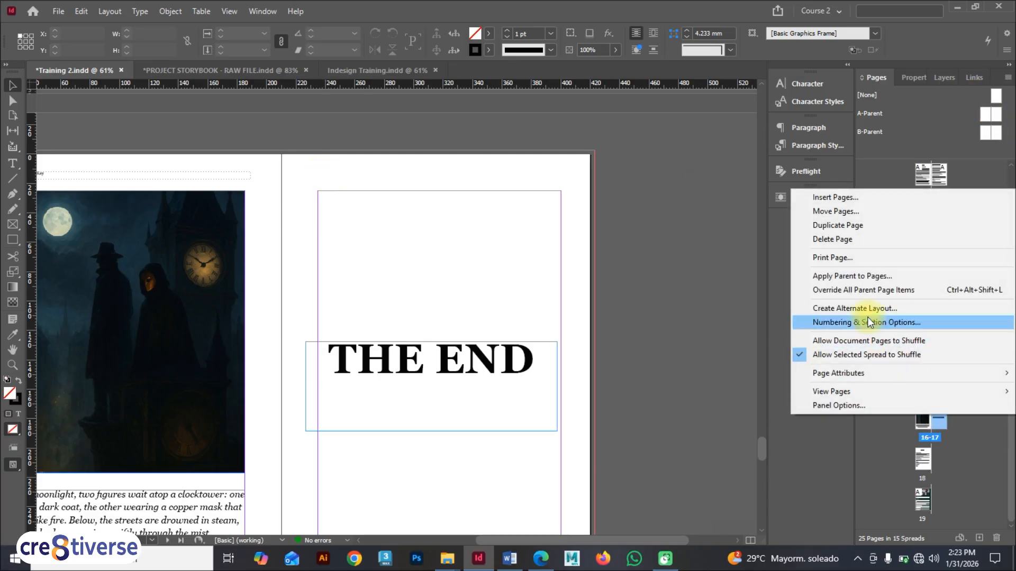
pyautogui.click(852, 275)
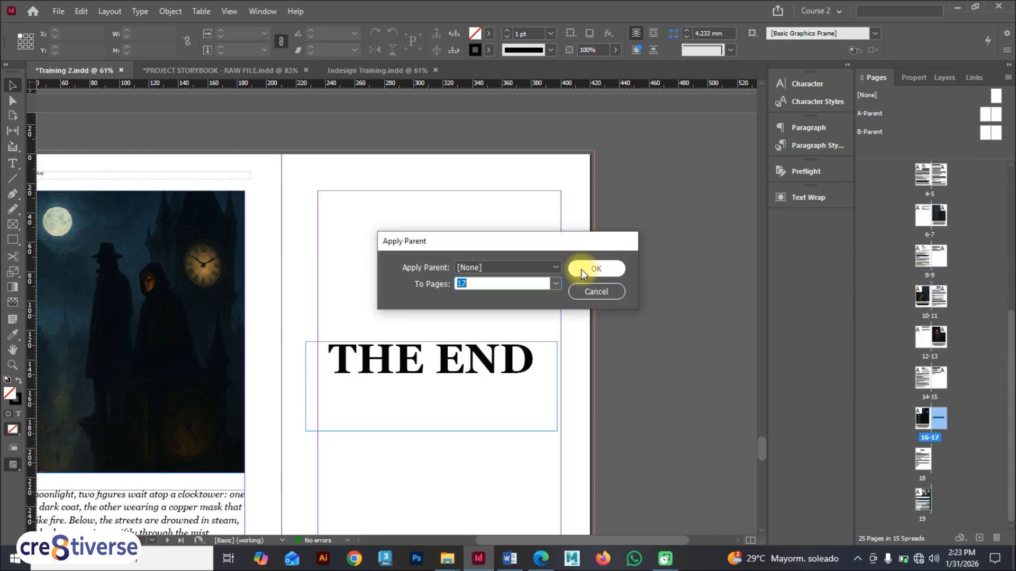
pyautogui.click(553, 266)
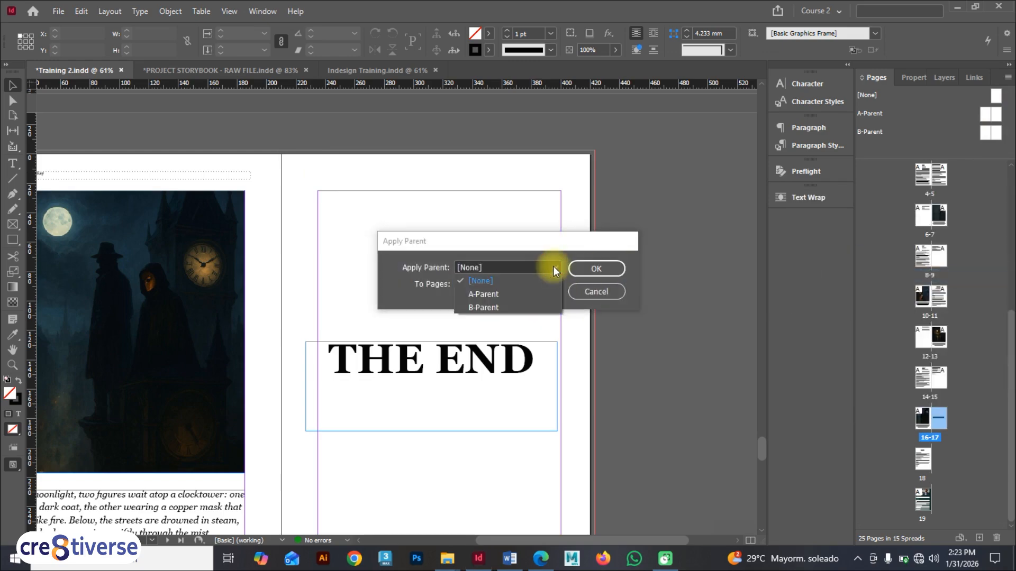
pyautogui.click(511, 305)
pyautogui.click(587, 267)
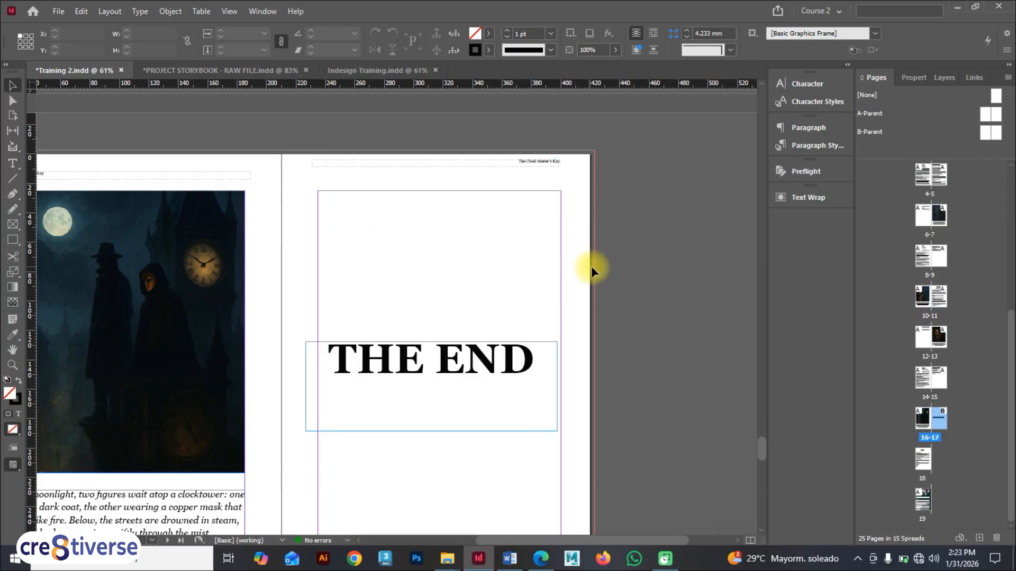
# Step: Open B-Parent, then browse back up to the cover page
pyautogui.doubleClick(991, 132)
pyautogui.scroll(2, 932, 220)
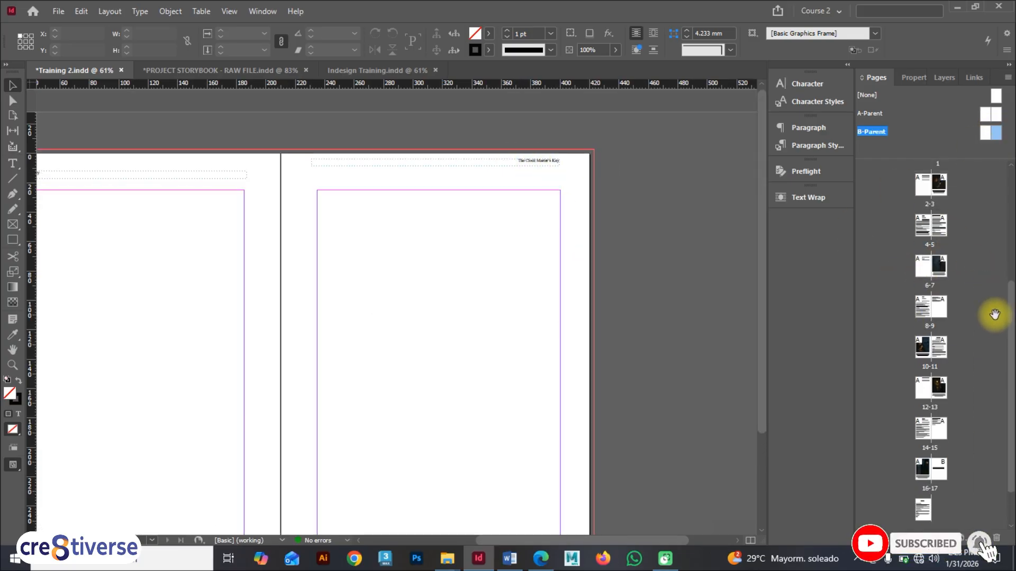
pyautogui.scroll(6, 1012, 349)
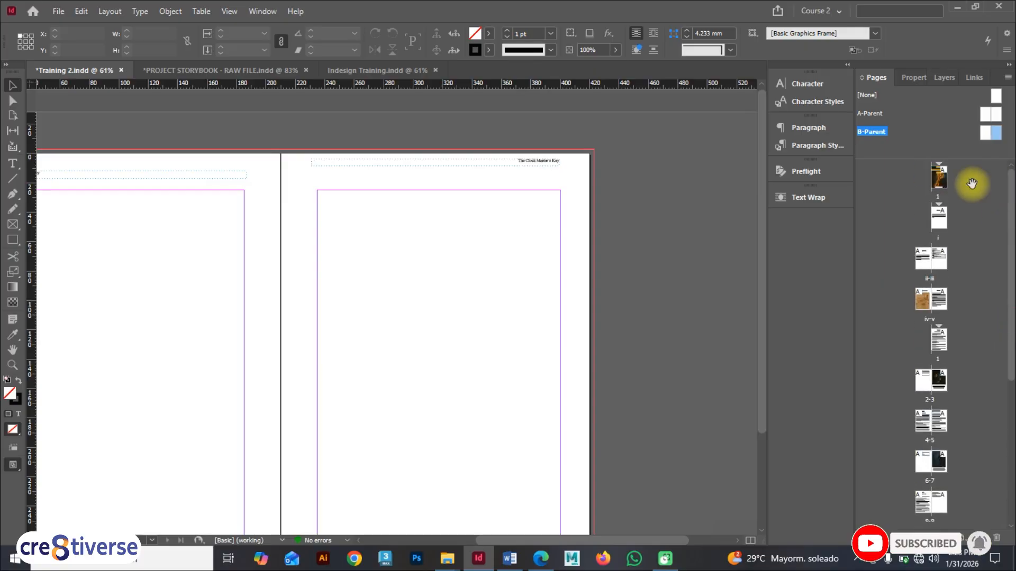
pyautogui.doubleClick(942, 180)
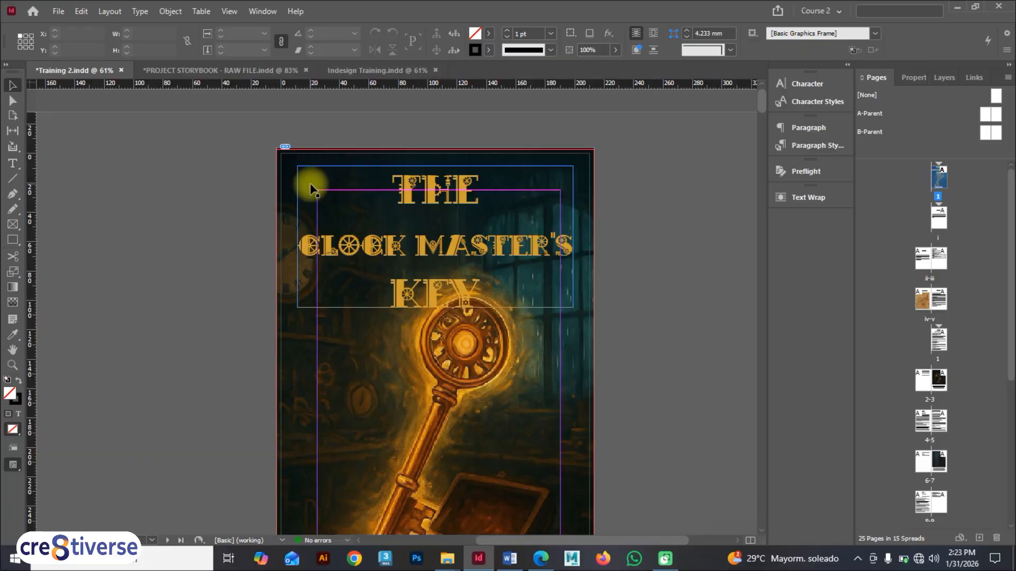
# Step: Preview the book in Presentation mode, paging through the front matter and chapter spreads
pyautogui.hotkey('shift', 'w')
pyautogui.press('pagedown')
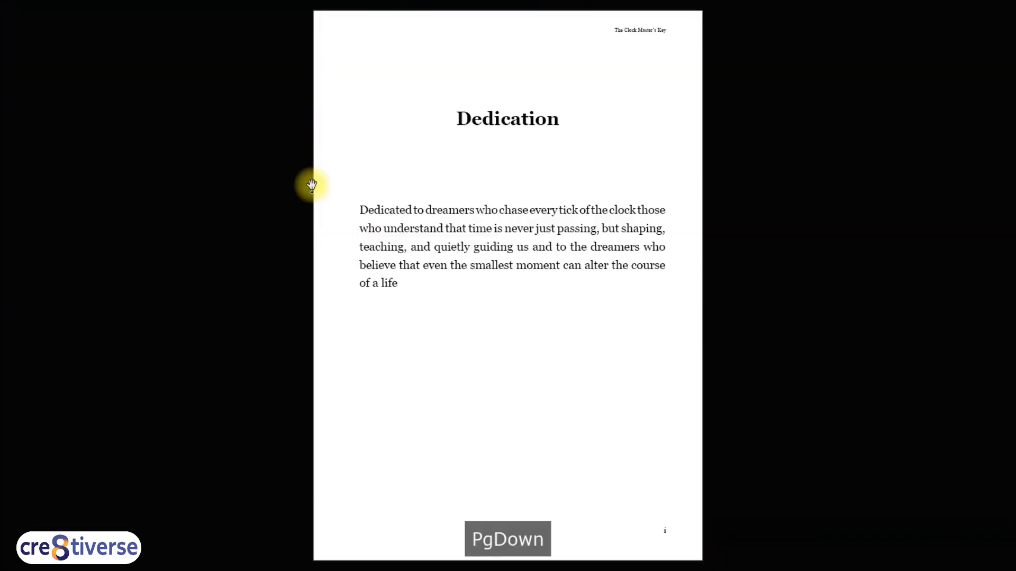
pyautogui.press('pagedown')
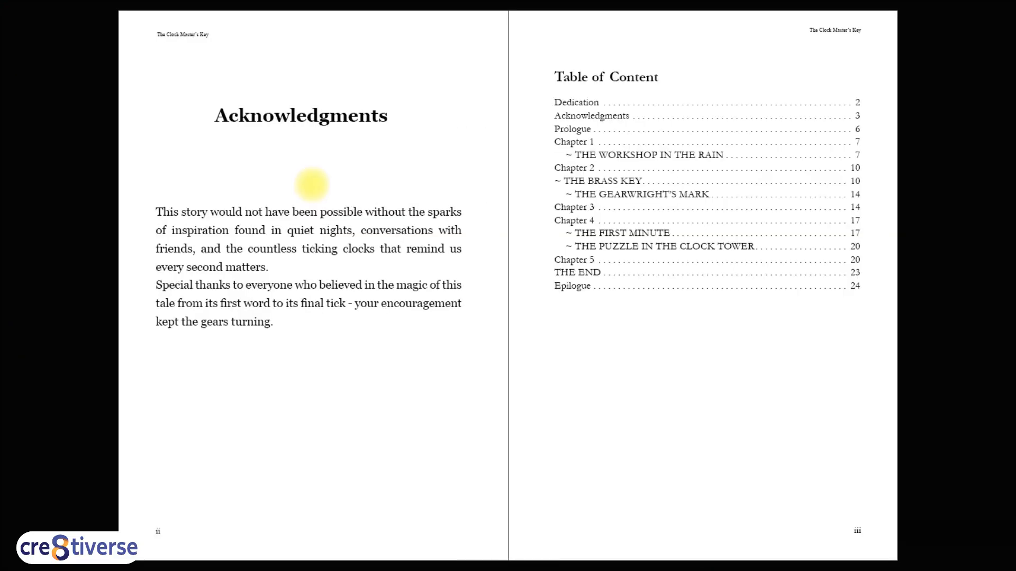
pyautogui.press('pagedown')
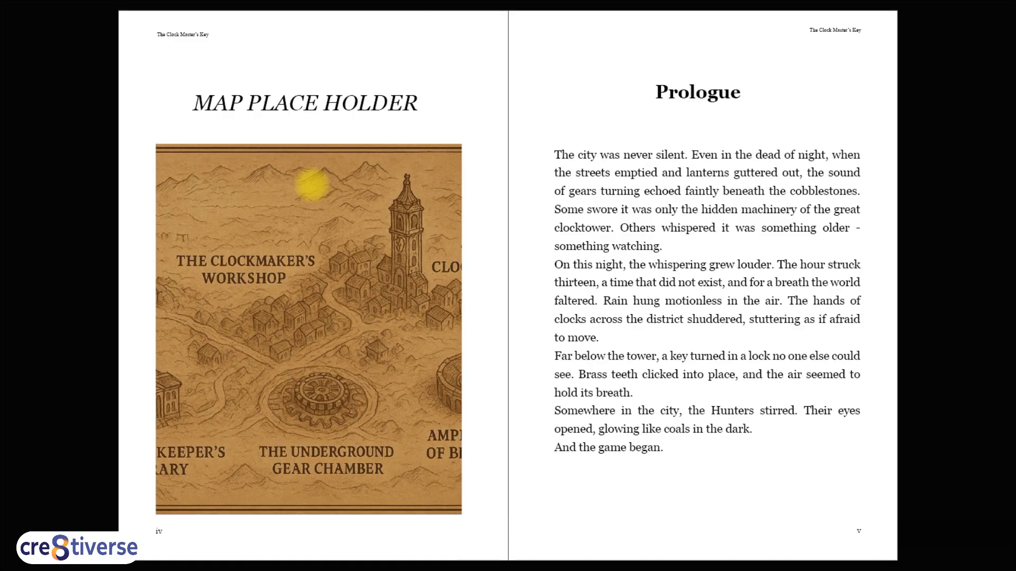
pyautogui.press('pagedown')
pyautogui.press('pageup')
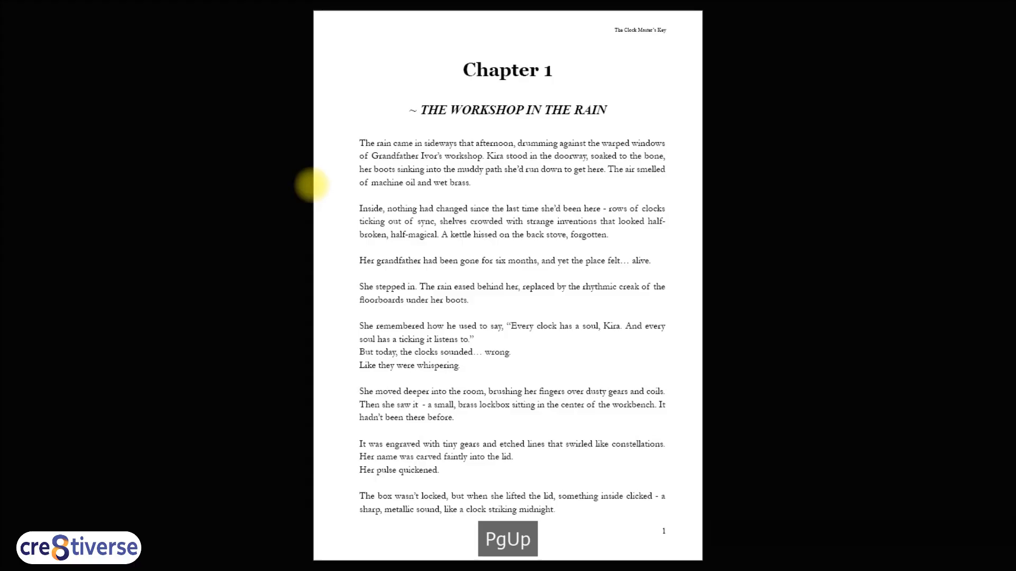
pyautogui.press('pagedown')
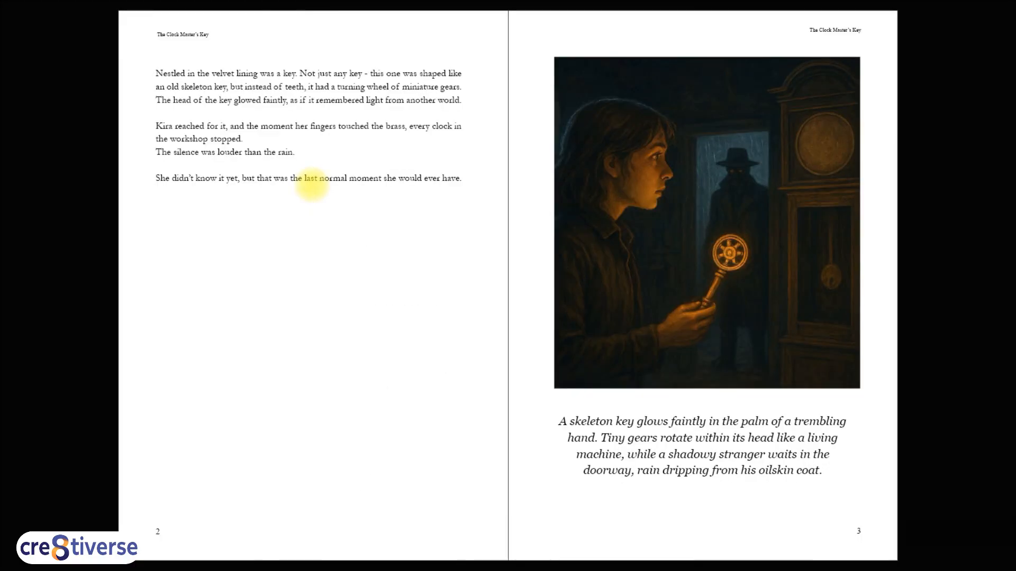
pyautogui.press('pagedown')
pyautogui.press('pagedown')
pyautogui.press('pagedown')
pyautogui.press('pagedown')
pyautogui.press('pagedown')
pyautogui.press('pagedown')
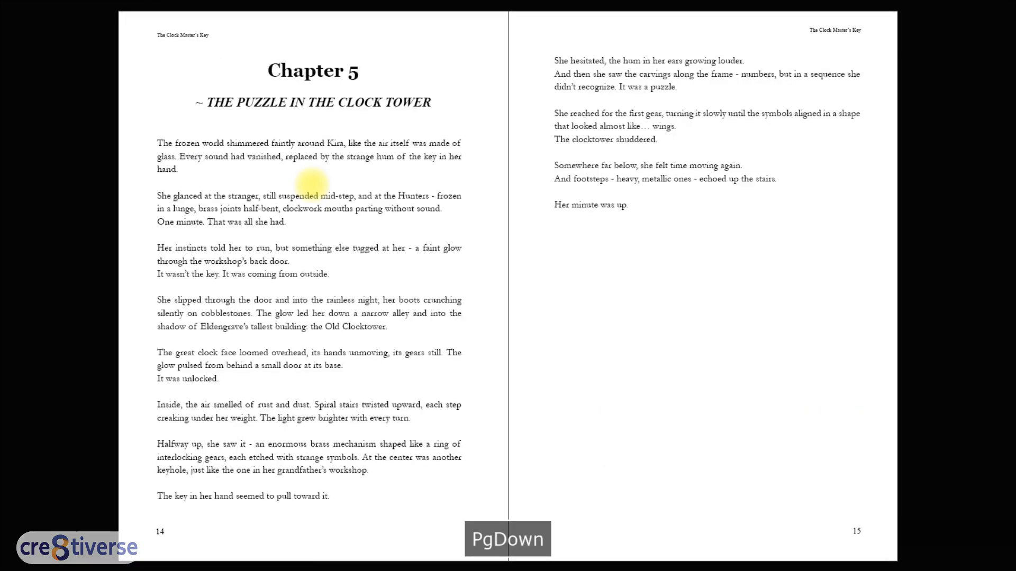
pyautogui.press('pagedown')
pyautogui.press('pageup')
pyautogui.press('pageup')
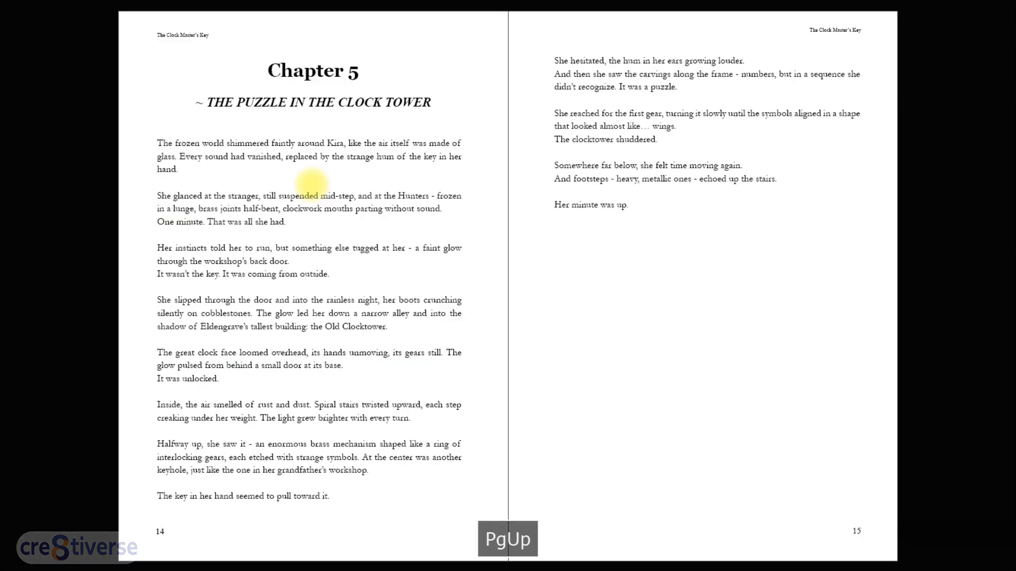
pyautogui.hotkey('shift', 'w')
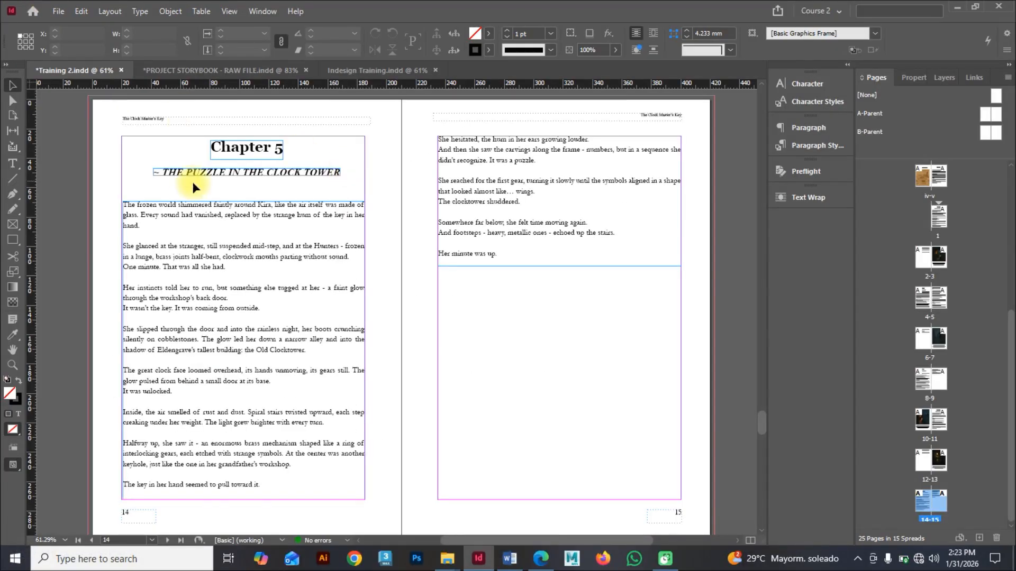
# Step: Save the document as a new InDesign file named Training 2 Export in the A1 Indesign folder
pyautogui.scroll(10, 193, 182)
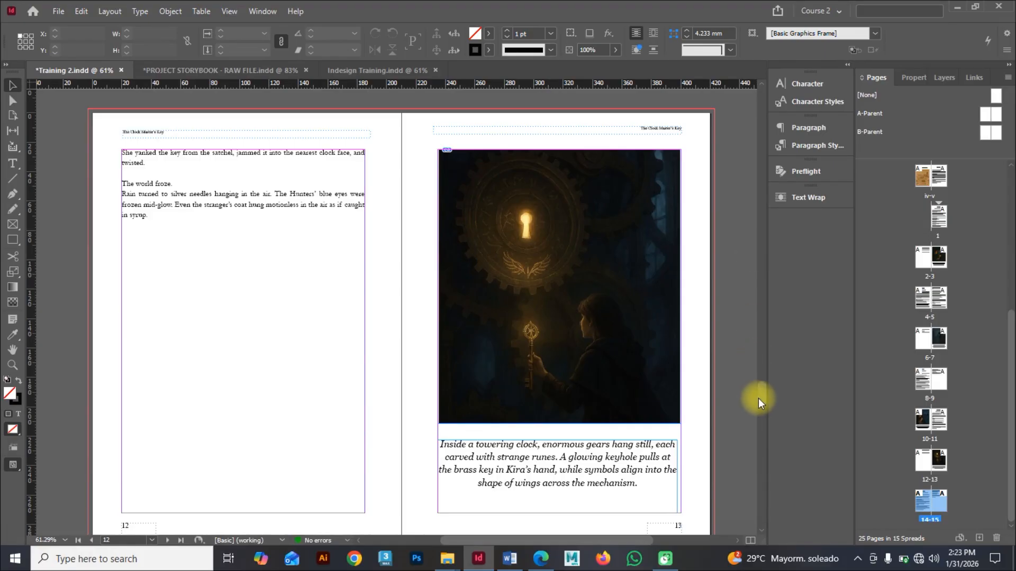
pyautogui.moveTo(757, 398); pyautogui.dragTo(746, 84)
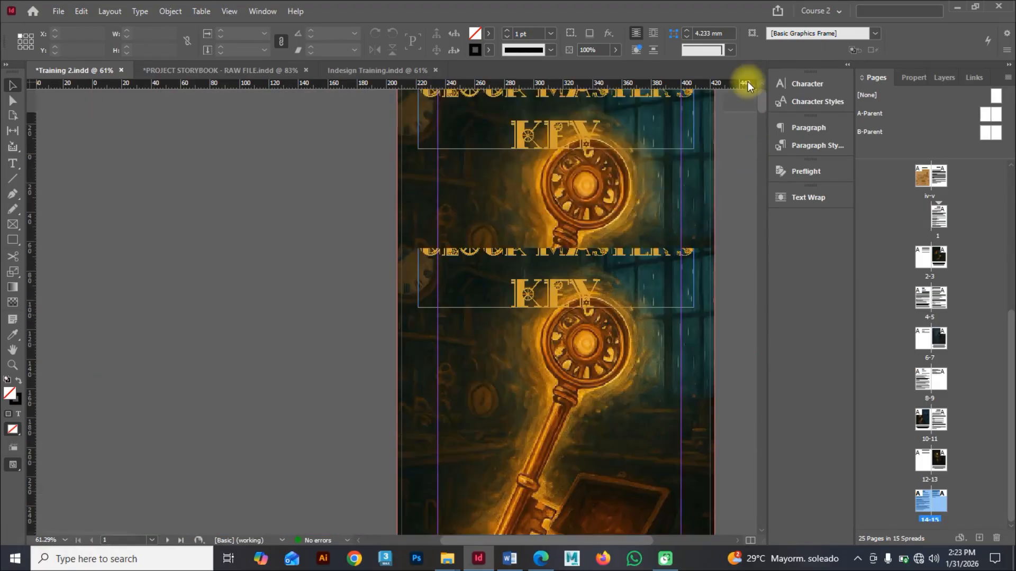
pyautogui.click(58, 11)
pyautogui.click(217, 107)
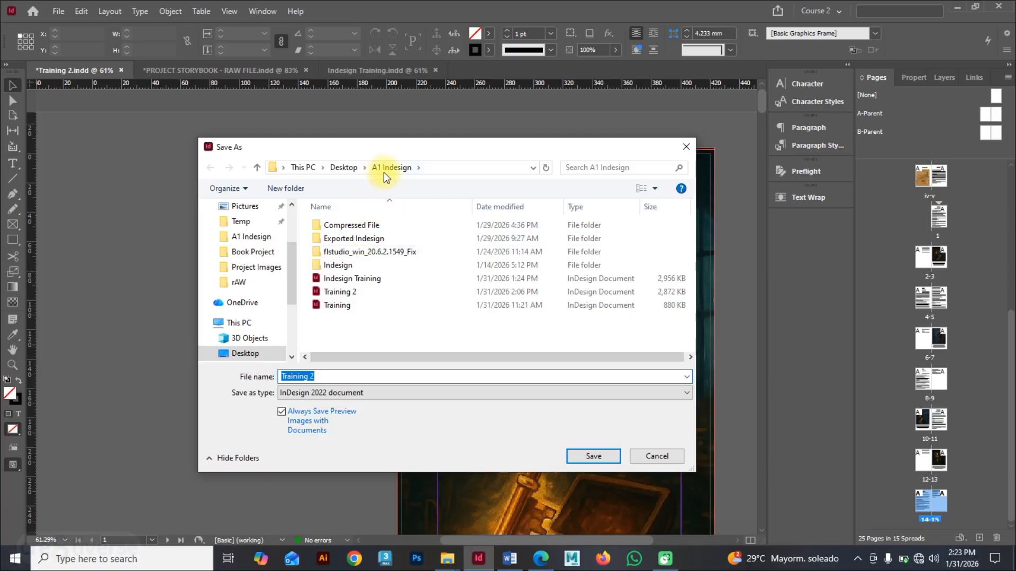
pyautogui.click(345, 378)
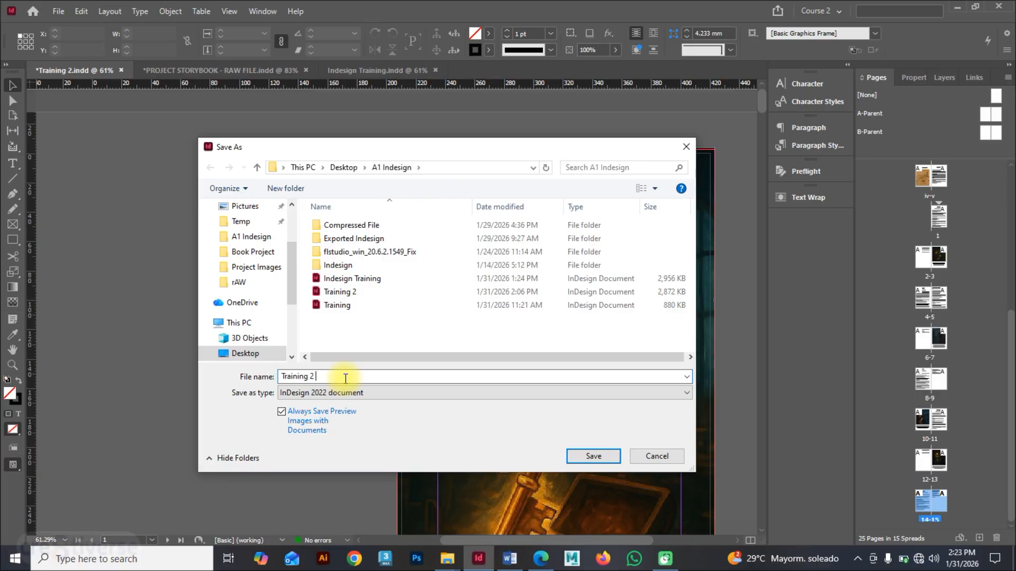
pyautogui.write('Export')
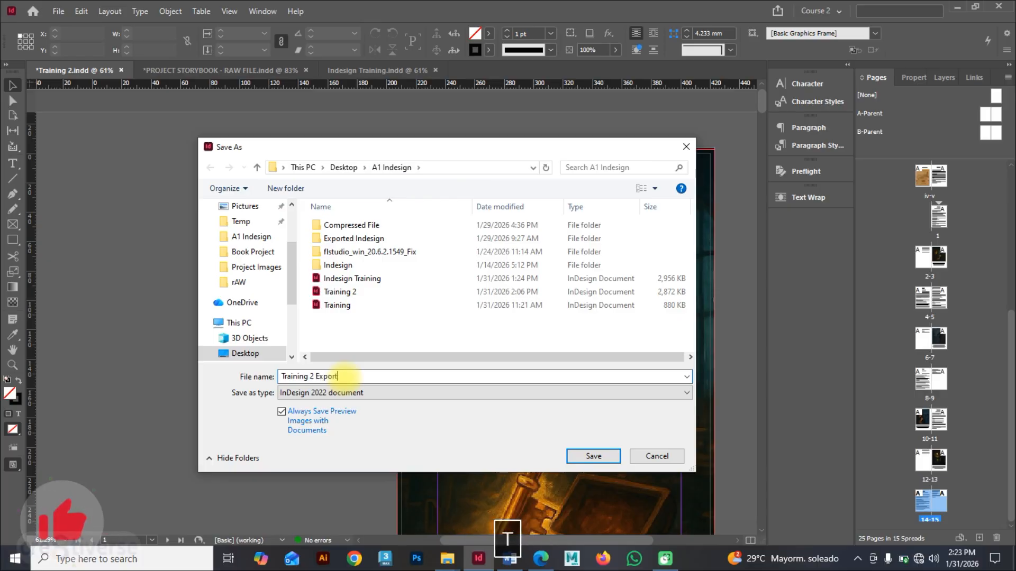
pyautogui.click(577, 456)
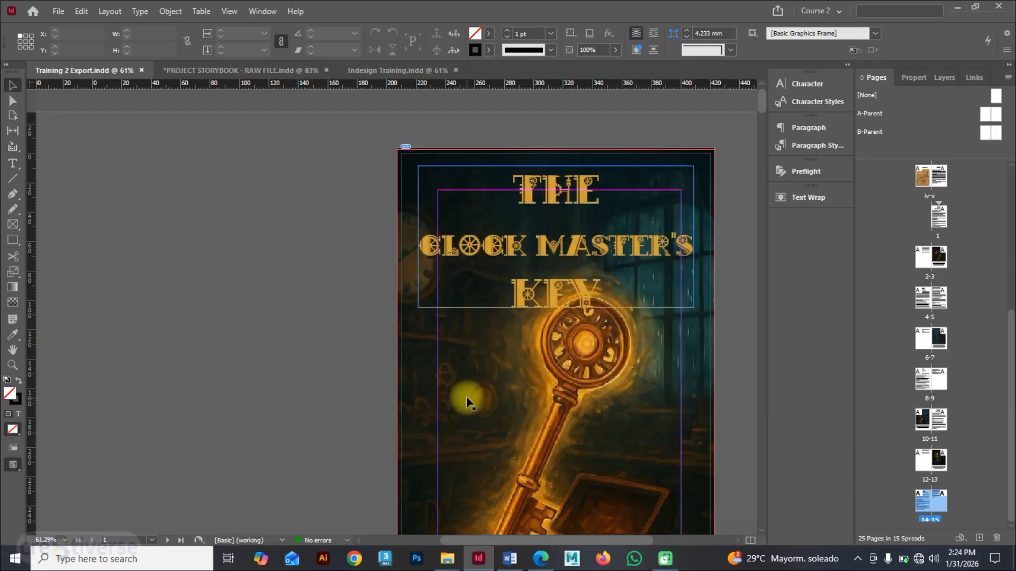
pyautogui.scroll(-1, 464, 256)
pyautogui.scroll(1, 464, 256)
pyautogui.scroll(-4, 464, 255)
pyautogui.scroll(4, 369, 339)
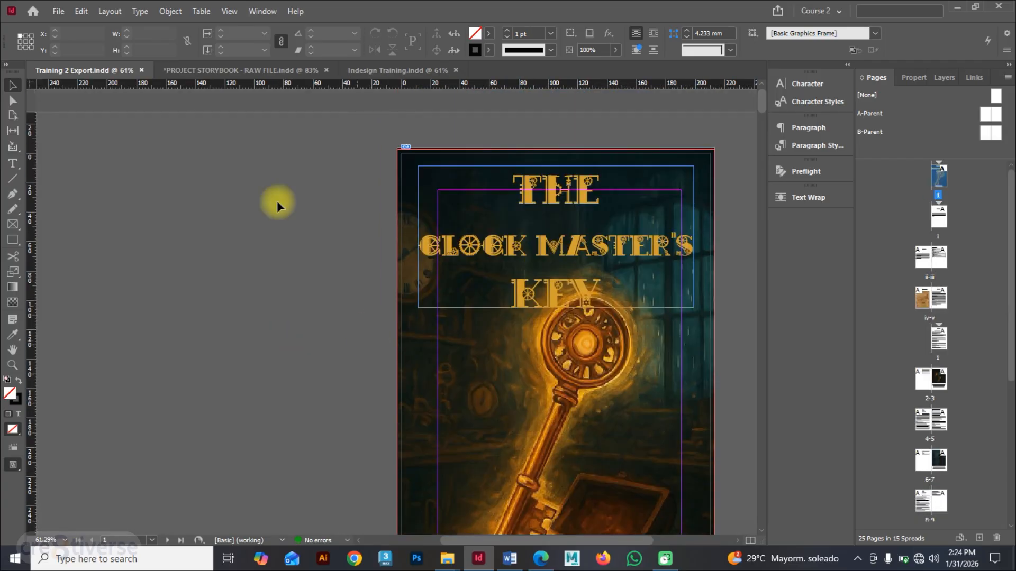
# Step: Export the document as an Adobe PDF (Print) named Training 2 Export using the High Quality Print preset
pyautogui.click(56, 12)
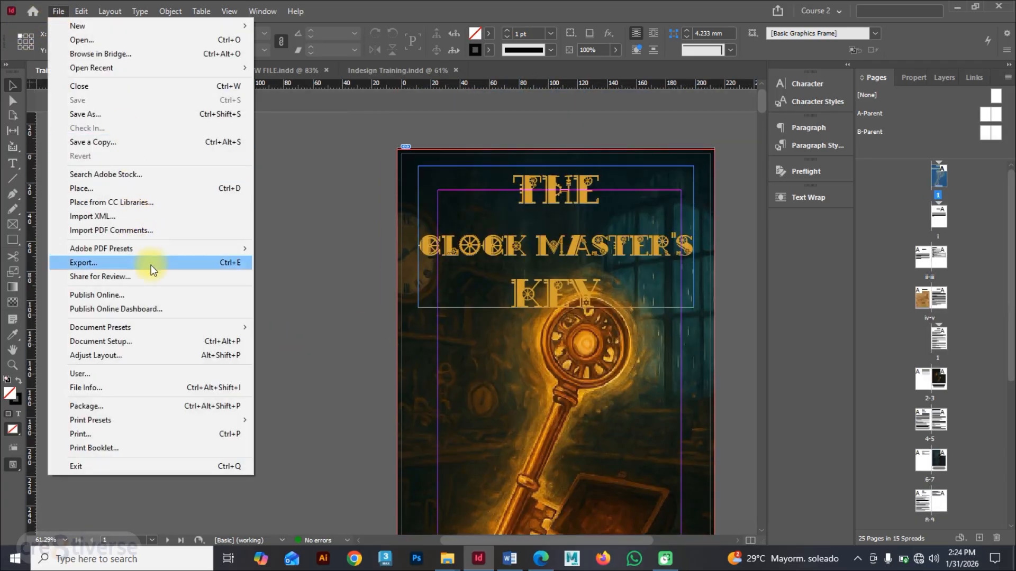
pyautogui.click(154, 265)
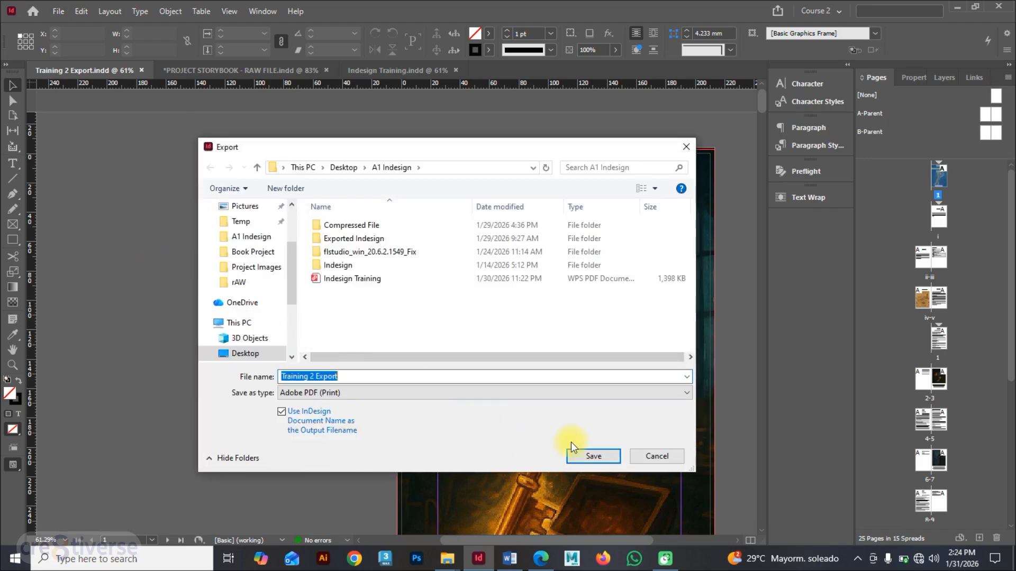
pyautogui.click(593, 456)
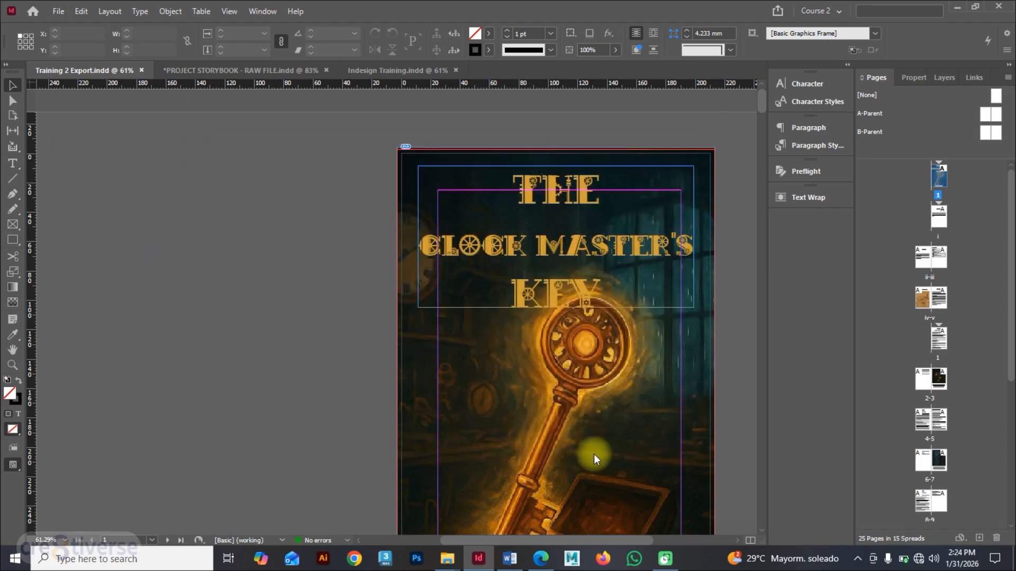
pyautogui.moveTo(470, 89); pyautogui.dragTo(368, 101)
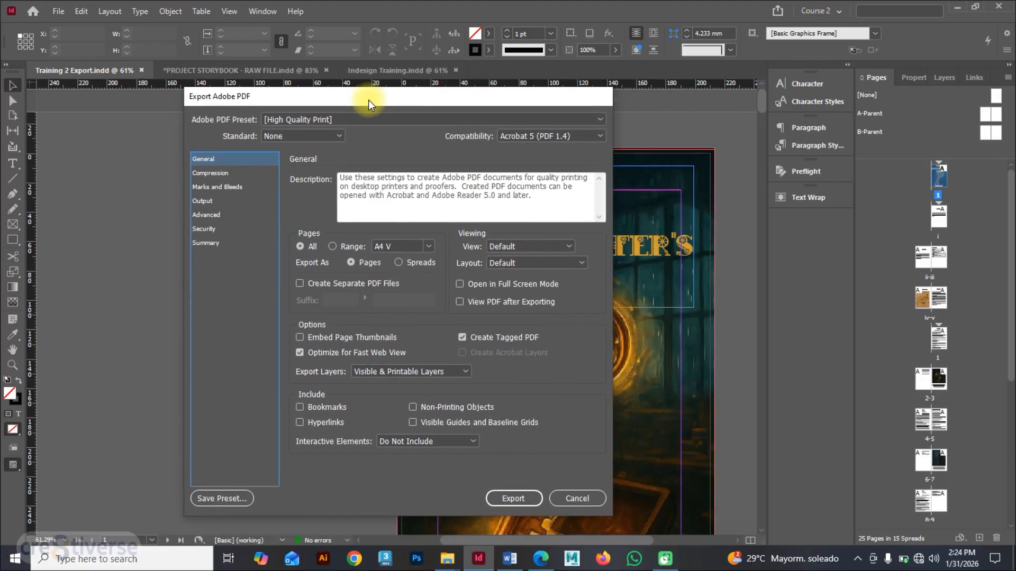
pyautogui.click(364, 116)
pyautogui.click(328, 132)
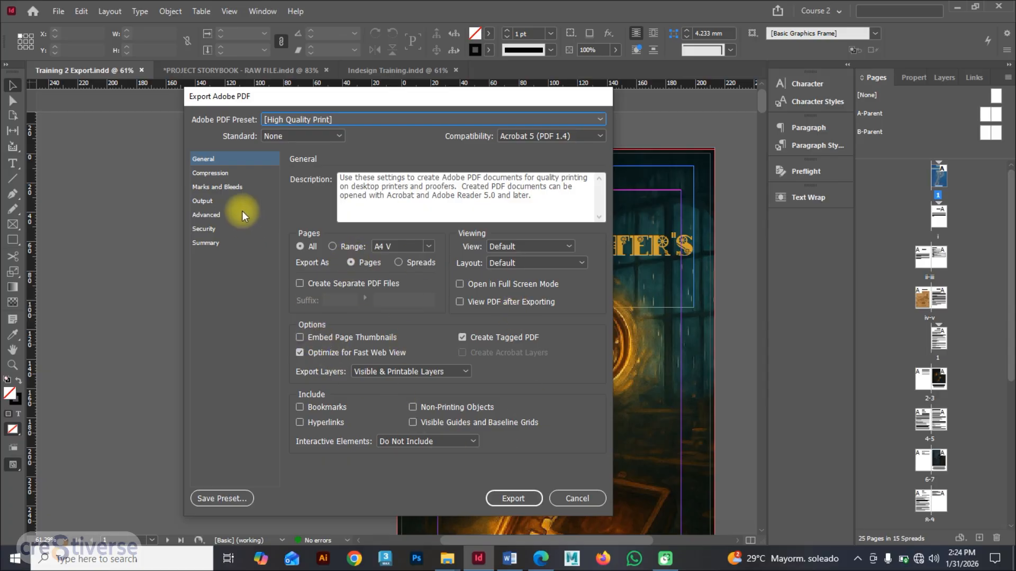
pyautogui.click(226, 173)
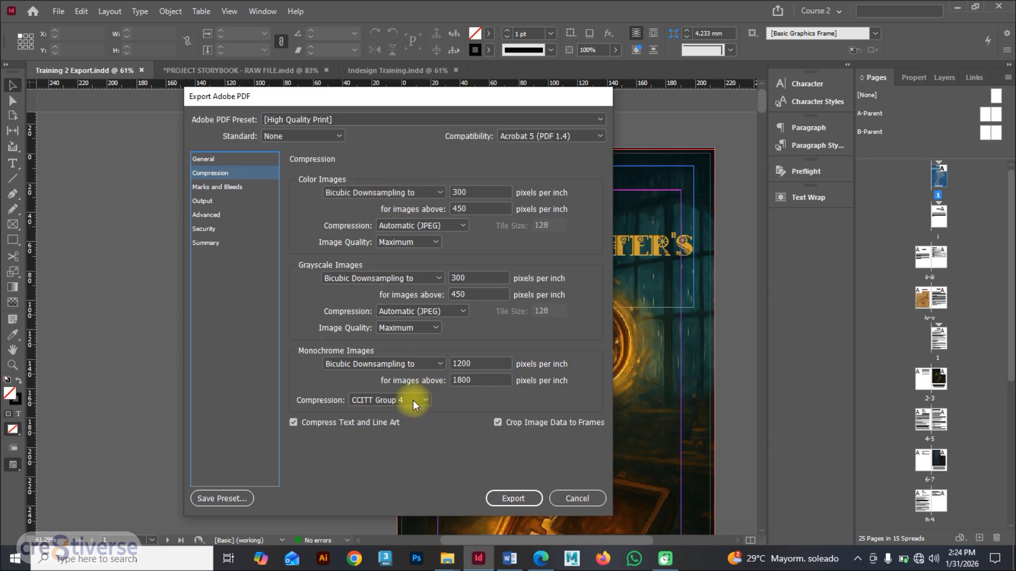
pyautogui.click(519, 498)
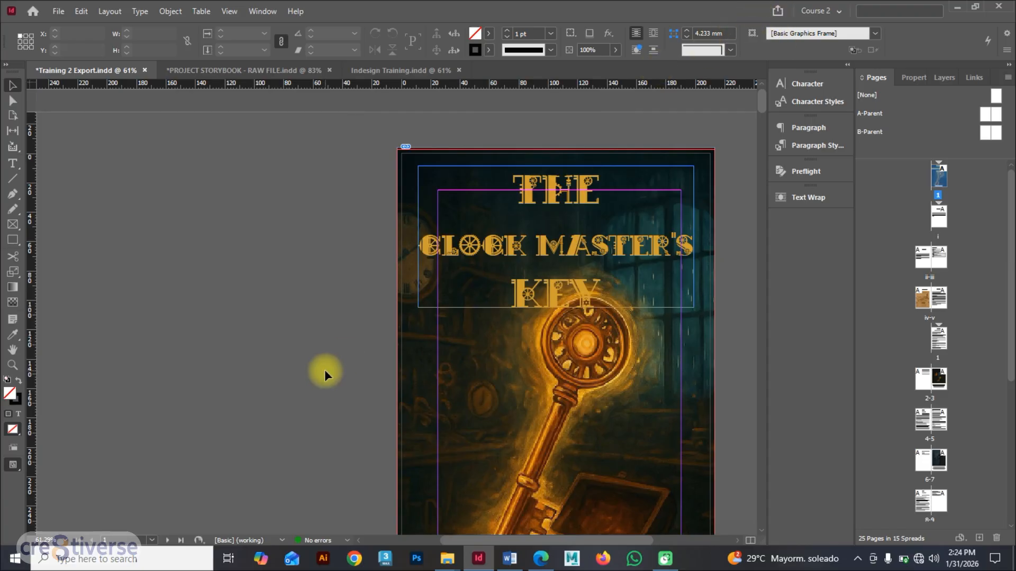
# Step: Open the exported Training 2 Export PDF from the A1 Indesign folder in Microsoft Edge
pyautogui.press('super+d')
pyautogui.click(800, 286)
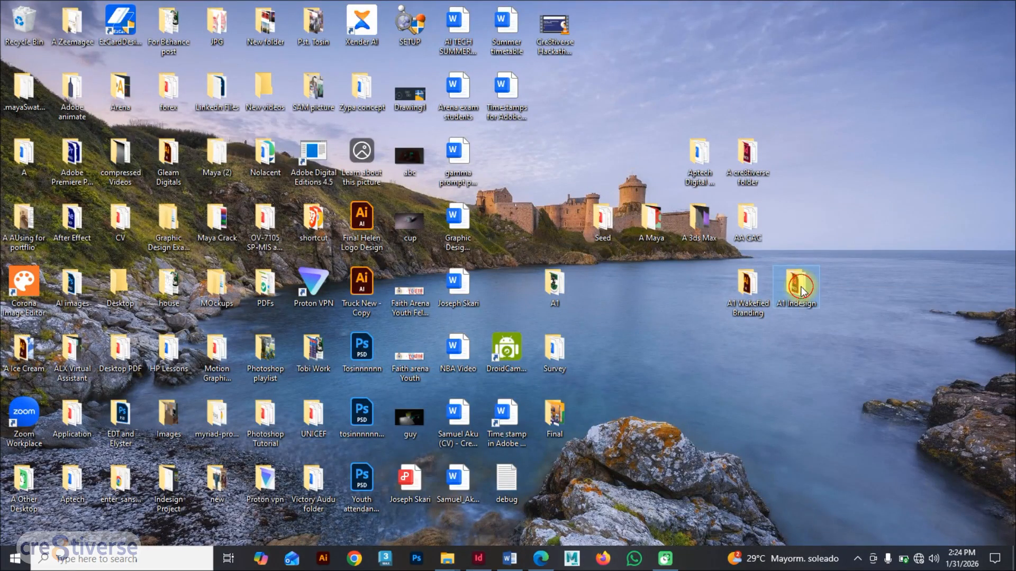
pyautogui.doubleClick(801, 287)
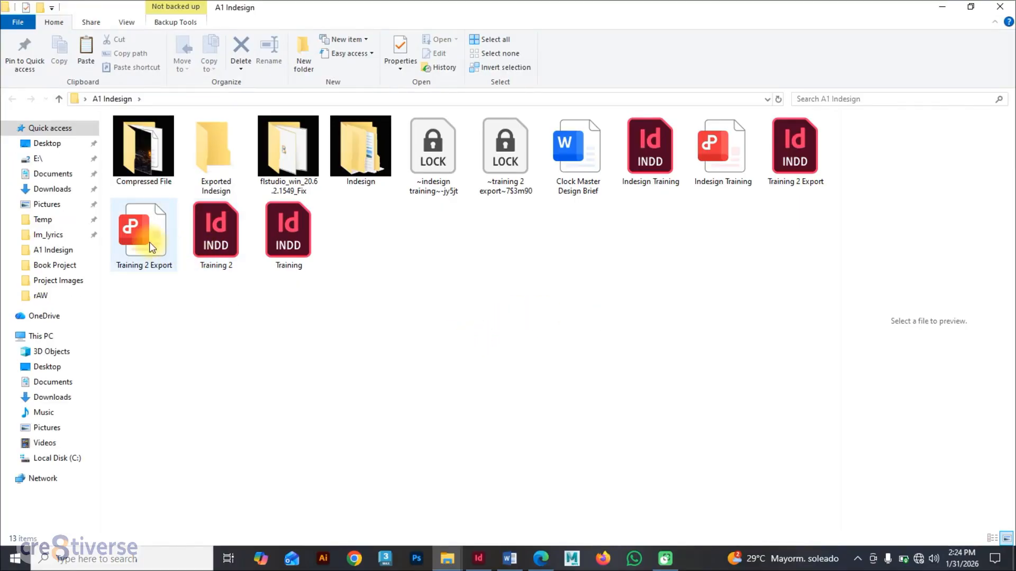
pyautogui.click(144, 230)
pyautogui.rightClick(143, 226)
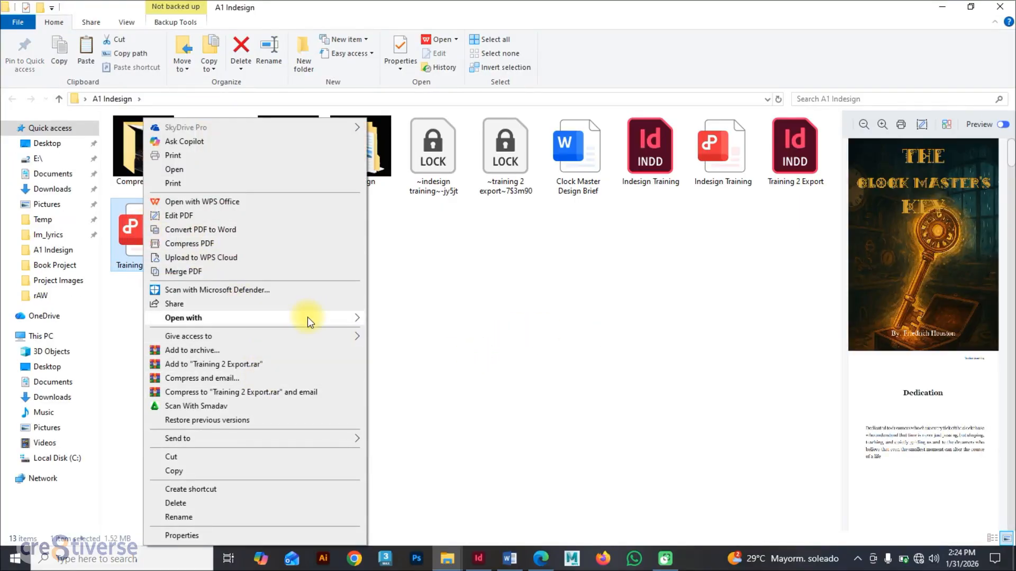
pyautogui.moveTo(306, 316)
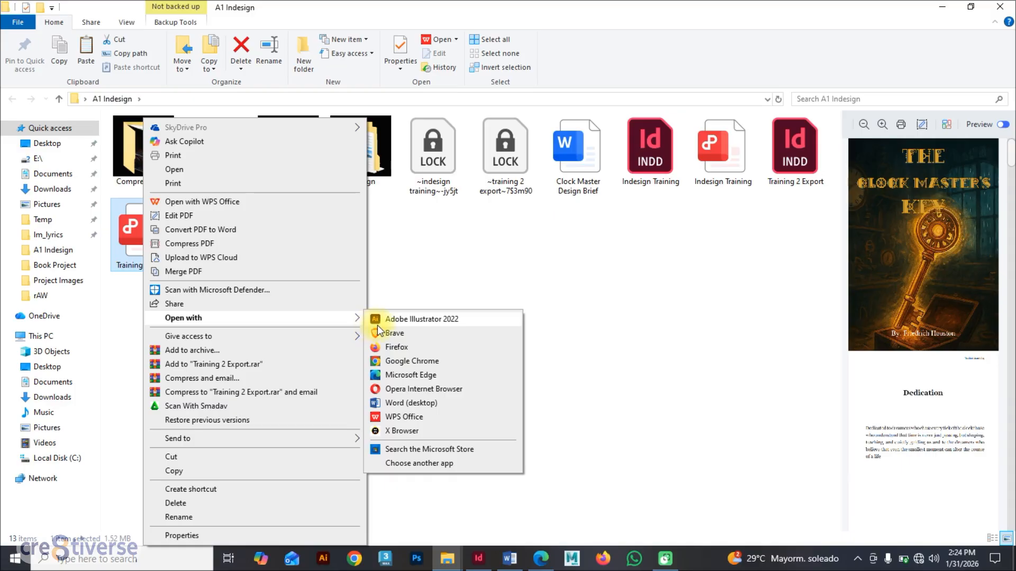
pyautogui.click(412, 376)
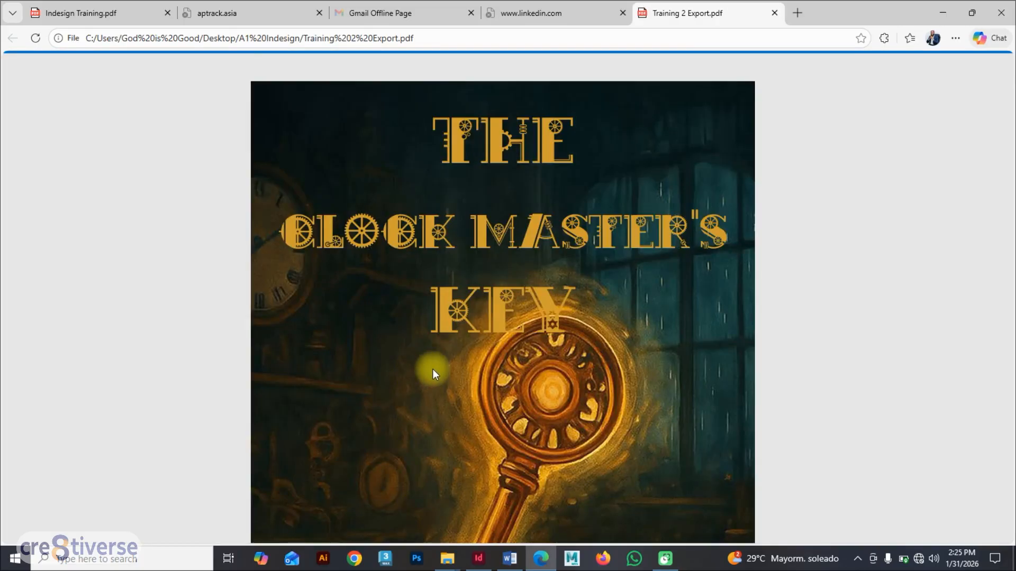
# Step: Scroll through the exported PDF to review its pages through to the last one, then return to InDesign
pyautogui.scroll(-10, 480, 365)
pyautogui.scroll(-15, 480, 367)
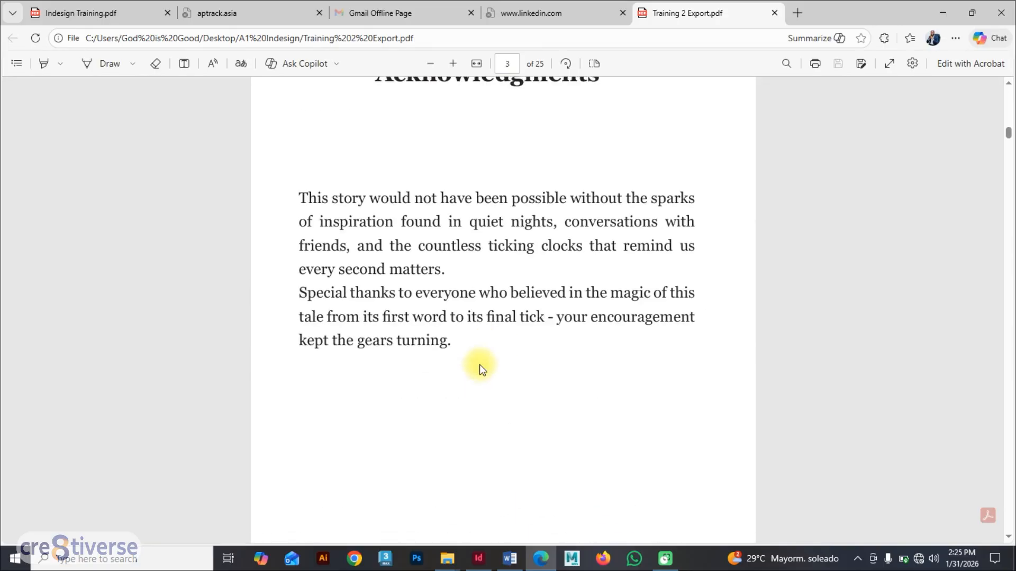
pyautogui.scroll(-20, 478, 365)
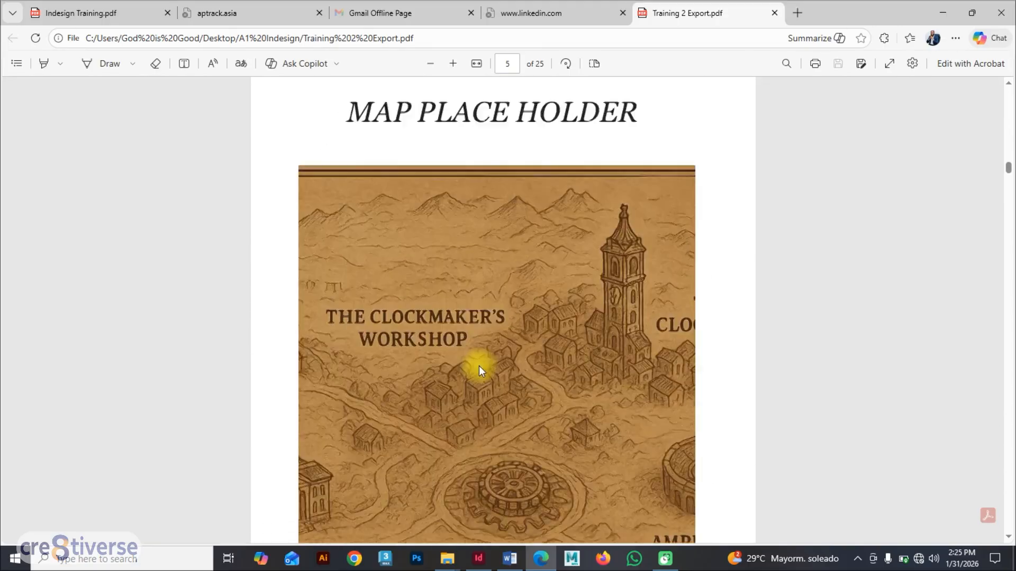
pyautogui.scroll(-20, 478, 366)
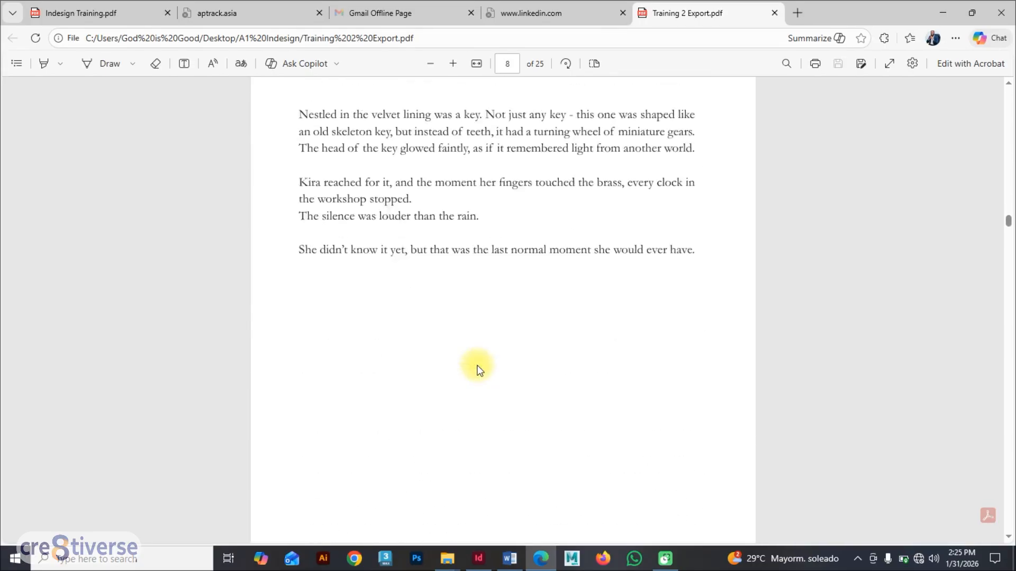
pyautogui.moveTo(1010, 233); pyautogui.dragTo(1008, 529)
pyautogui.scroll(12, 550, 370)
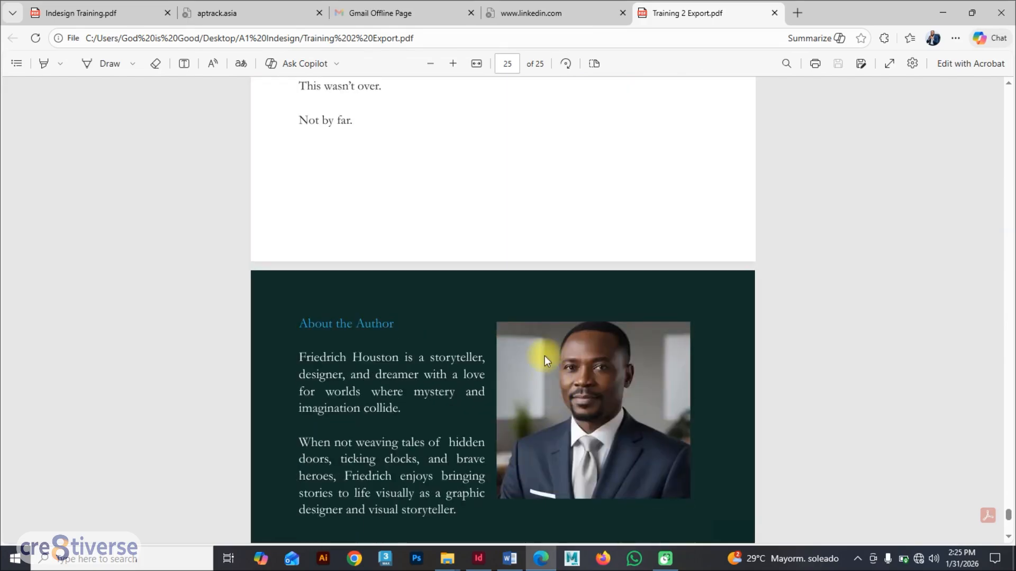
pyautogui.click(484, 564)
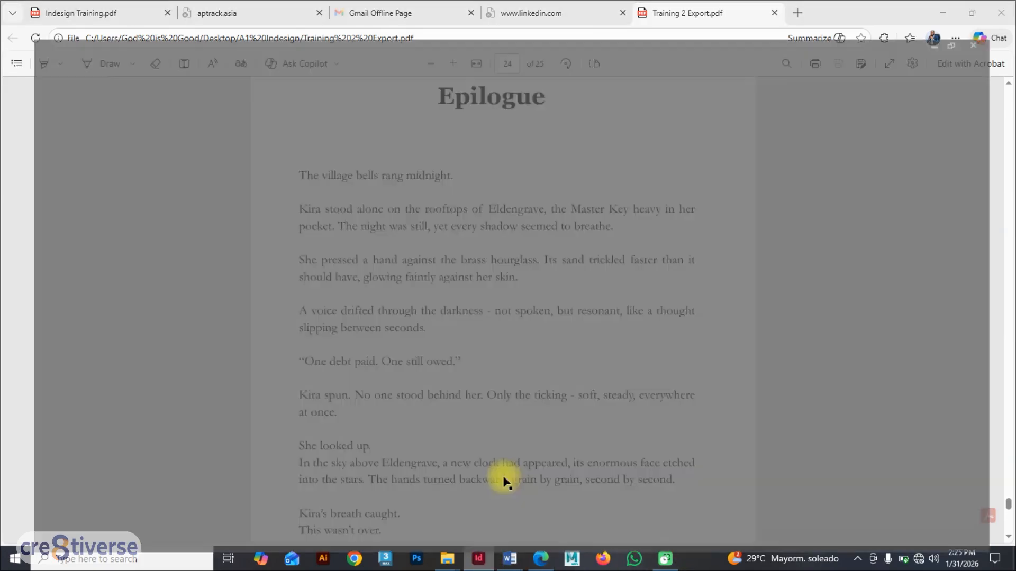
# Step: Export the document as an Adobe PDF (Print) named Training 3 Export, with pages exported as spreads
pyautogui.click(57, 11)
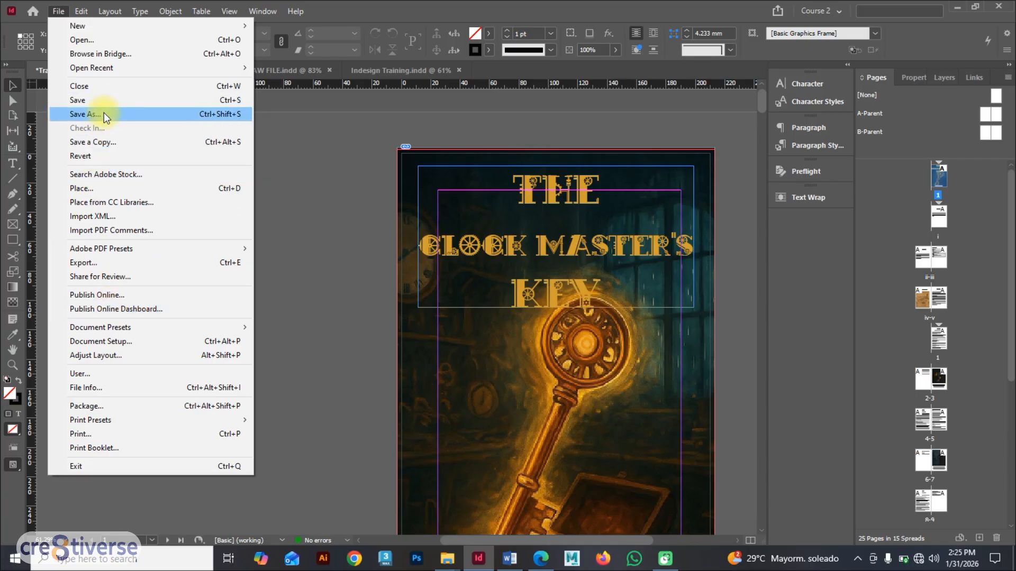
pyautogui.click(146, 263)
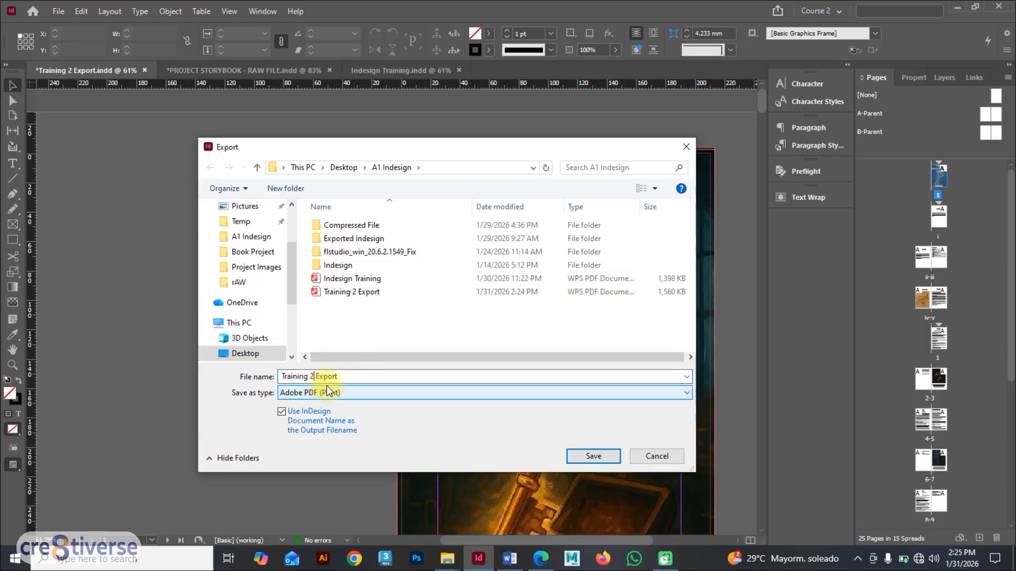
pyautogui.press('BackSpace')
pyautogui.write('3')
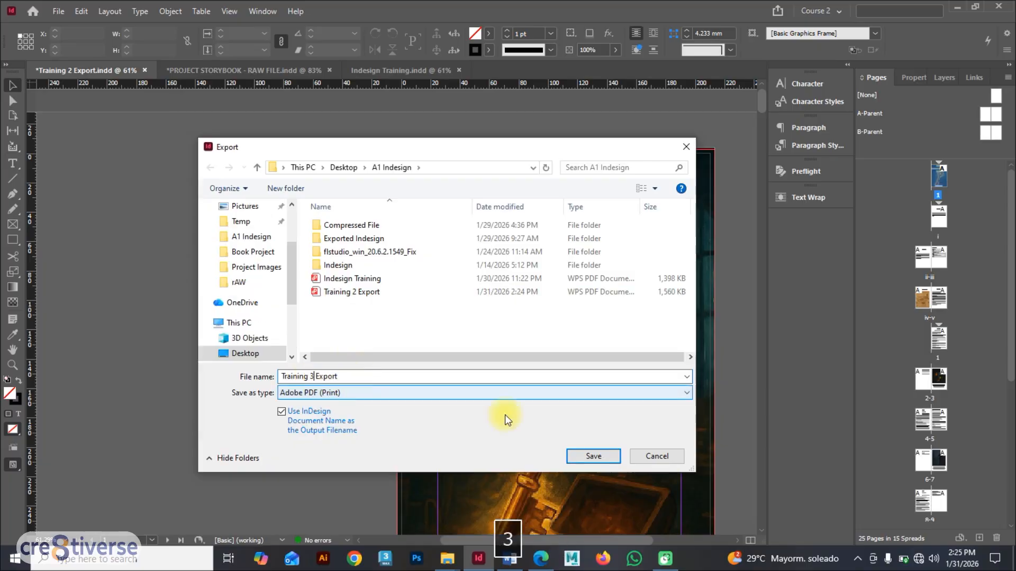
pyautogui.click(593, 456)
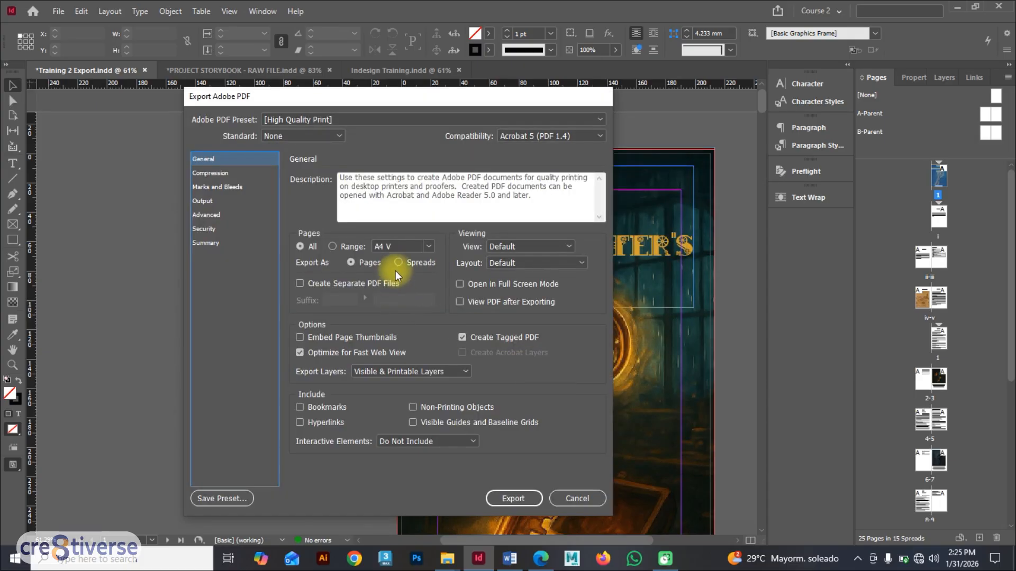
pyautogui.click(398, 263)
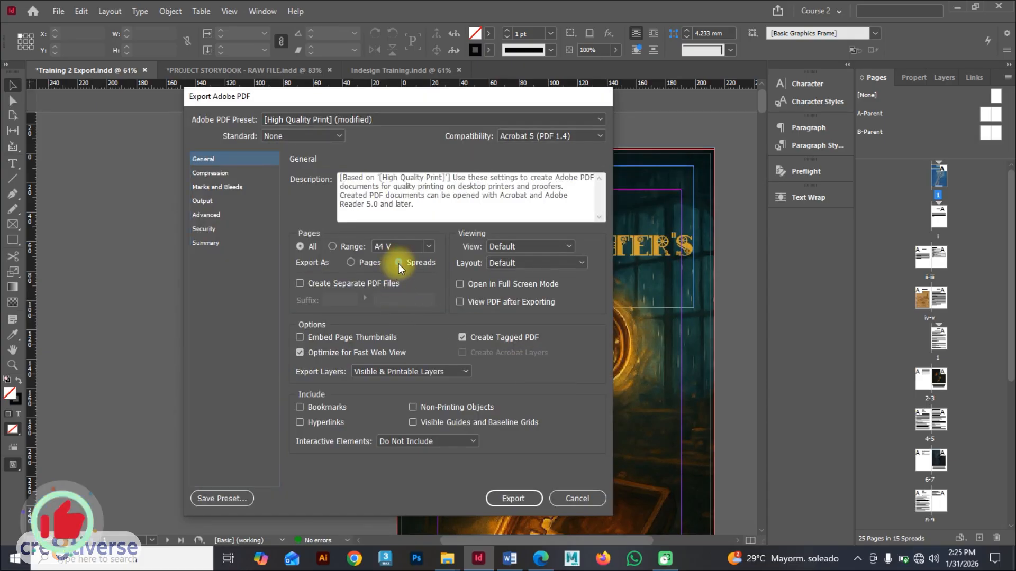
pyautogui.click(513, 498)
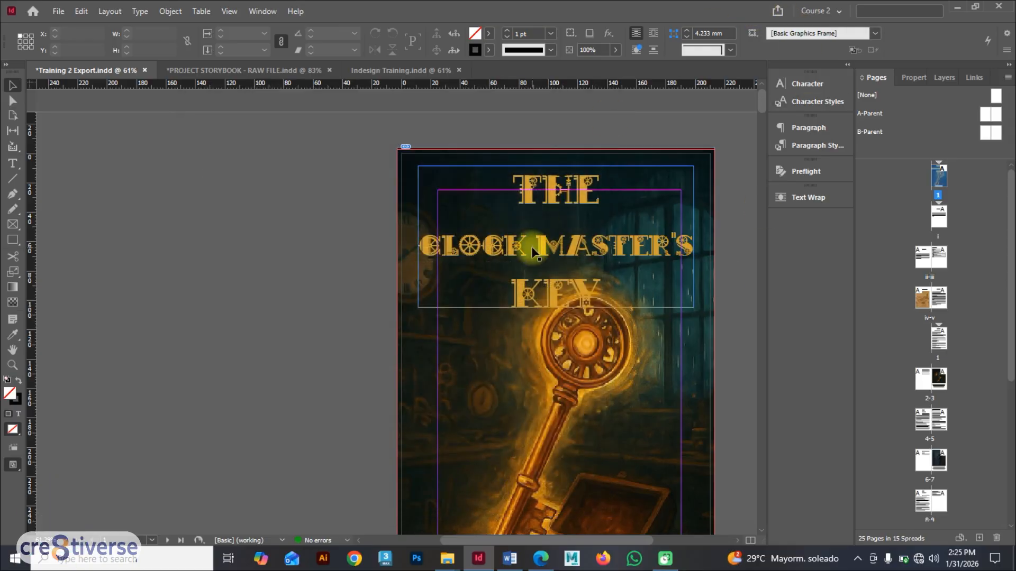
# Step: Open the Training 3 Export PDF from the A1 Indesign folder in Microsoft Edge
pyautogui.press('super+d')
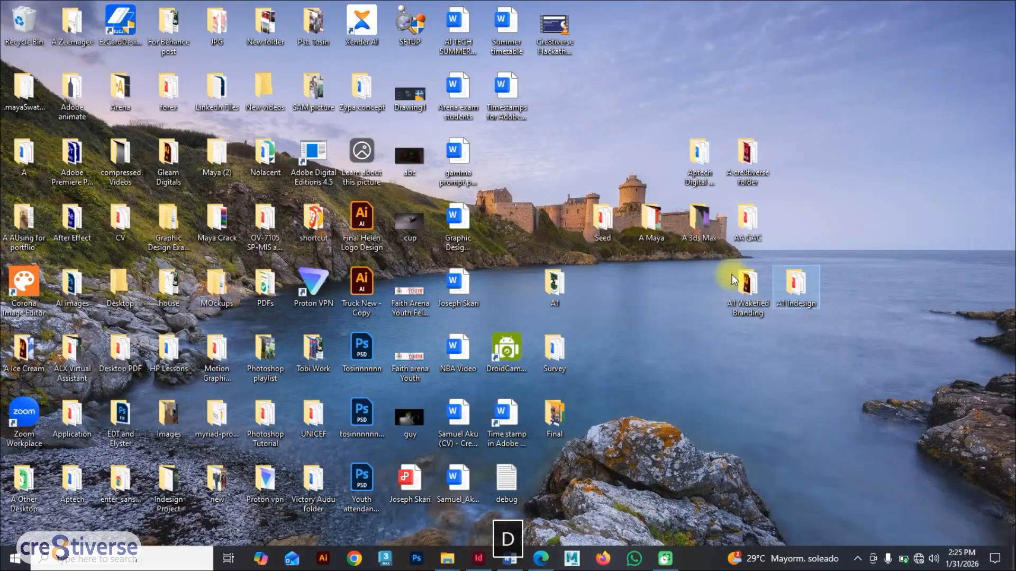
pyautogui.doubleClick(798, 284)
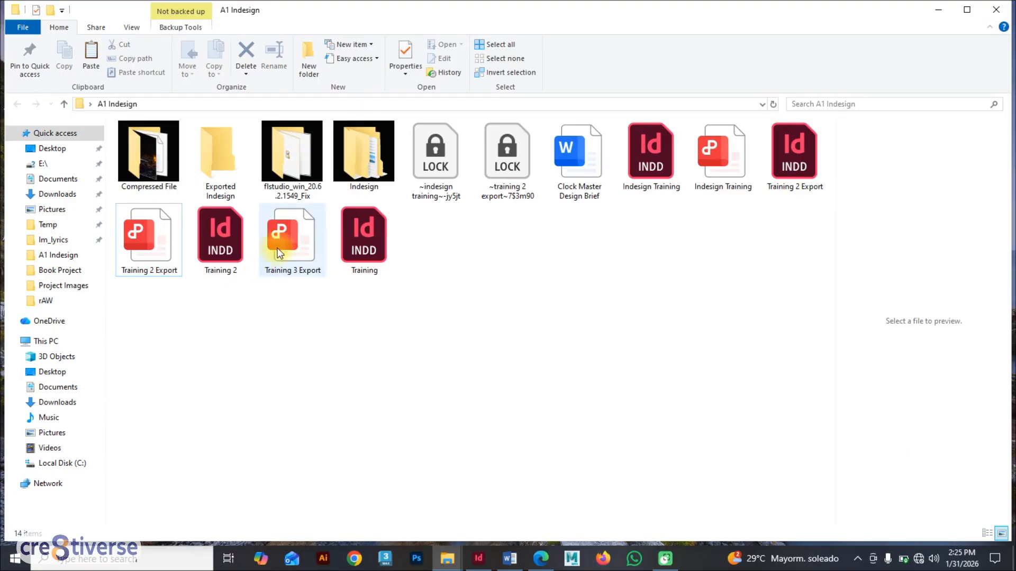
pyautogui.click(284, 236)
pyautogui.rightClick(284, 231)
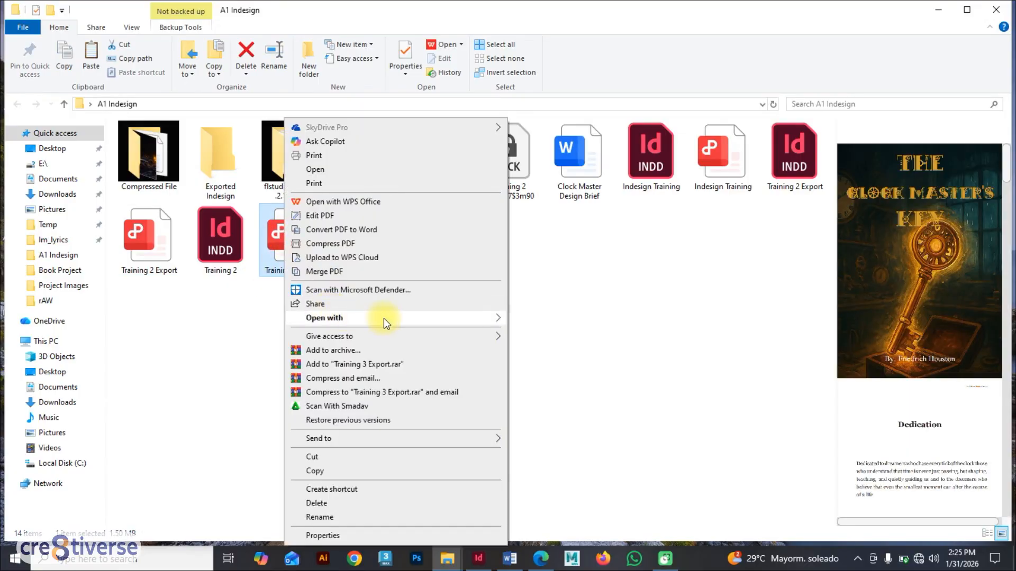
pyautogui.moveTo(383, 318)
pyautogui.click(539, 375)
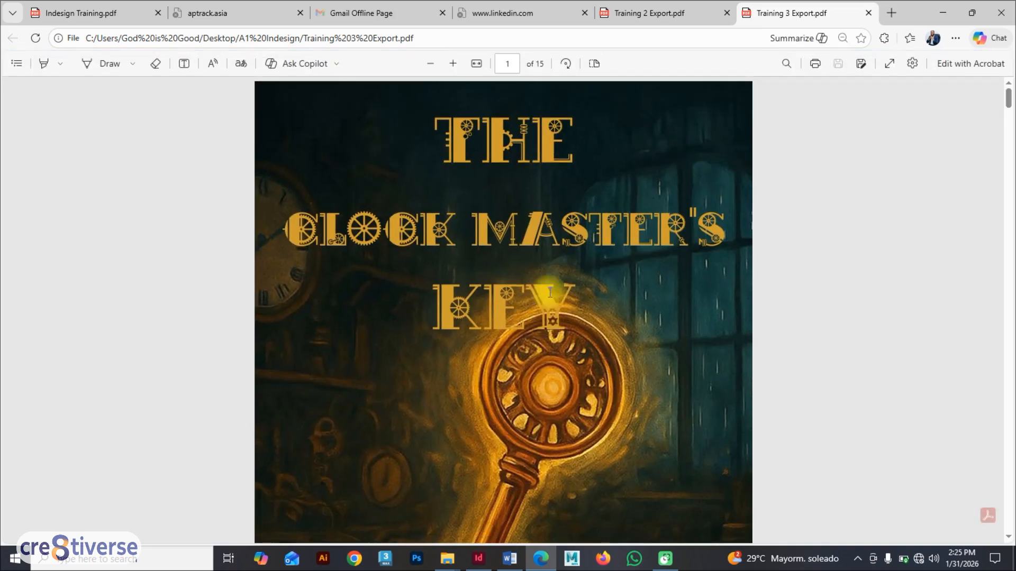
# Step: Scroll through the Training 3 Export PDF to review its pages laid out as spreads
pyautogui.scroll(-15, 489, 249)
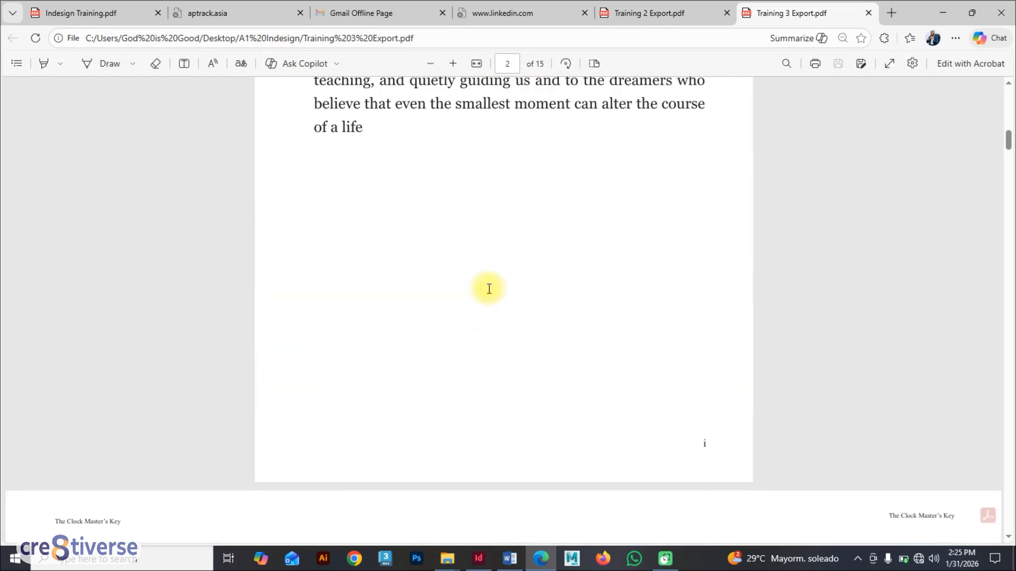
pyautogui.scroll(2, 487, 288)
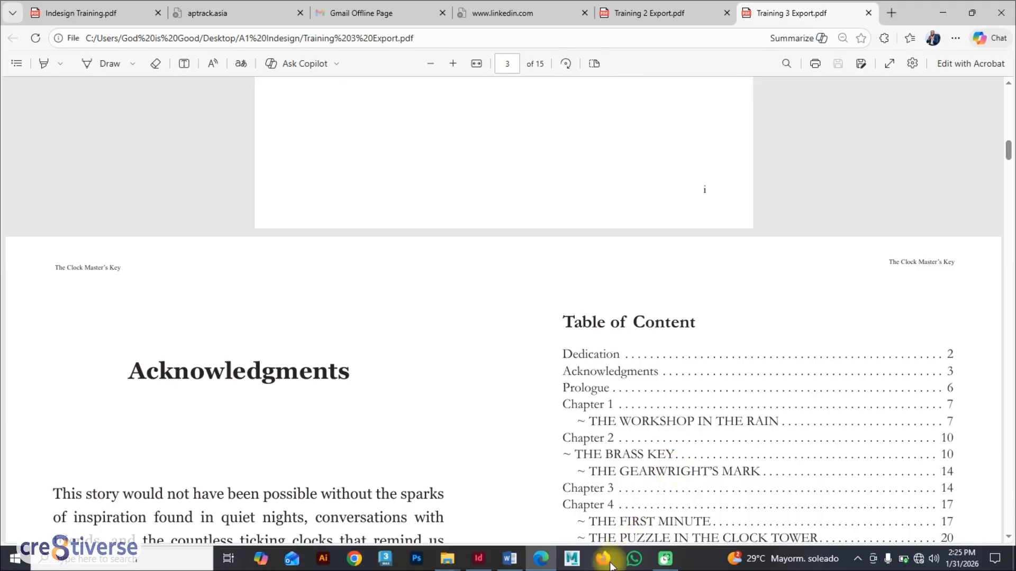
pyautogui.click(478, 559)
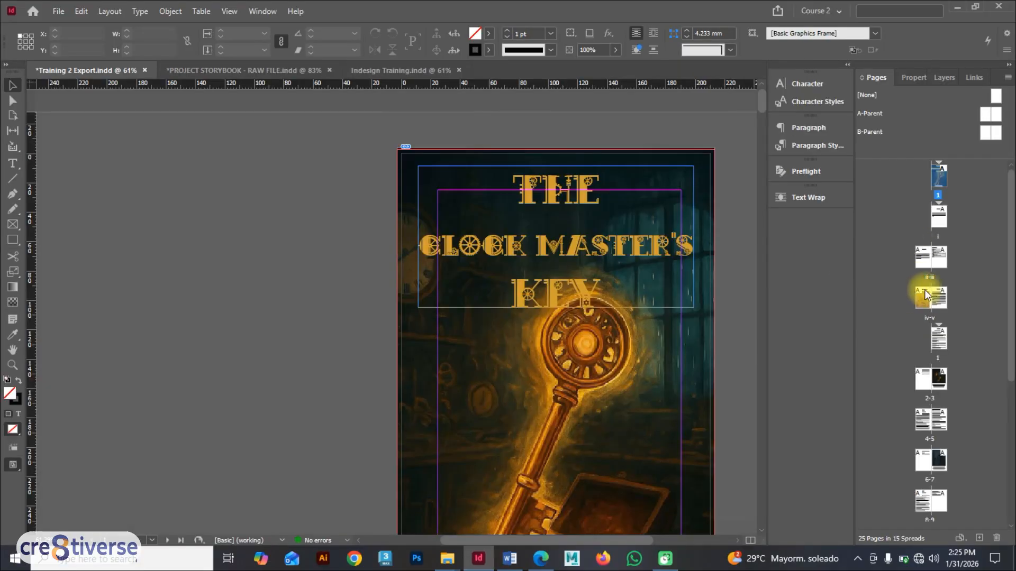
pyautogui.click(540, 558)
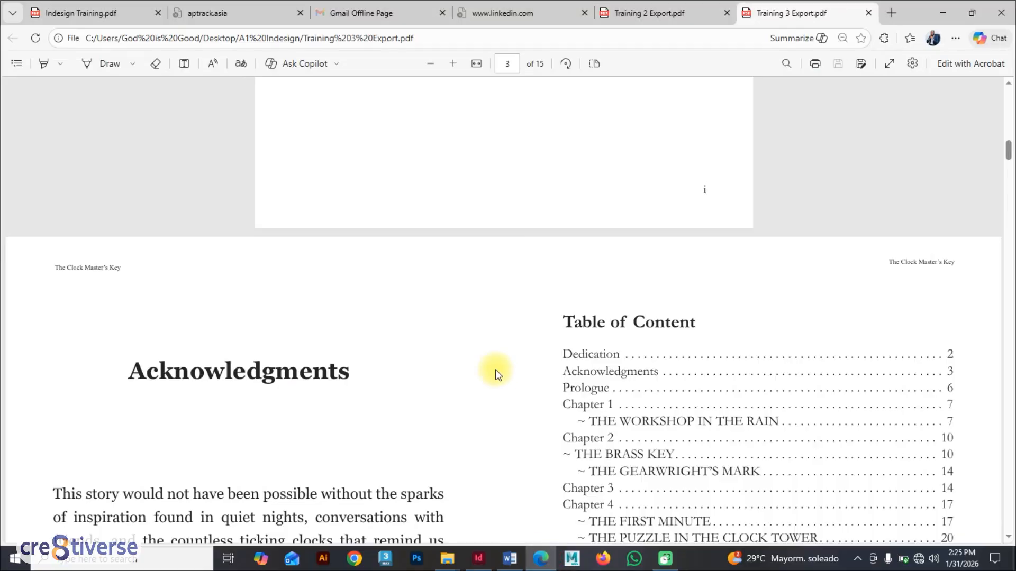
pyautogui.scroll(-5, 495, 370)
pyautogui.scroll(-20, 495, 373)
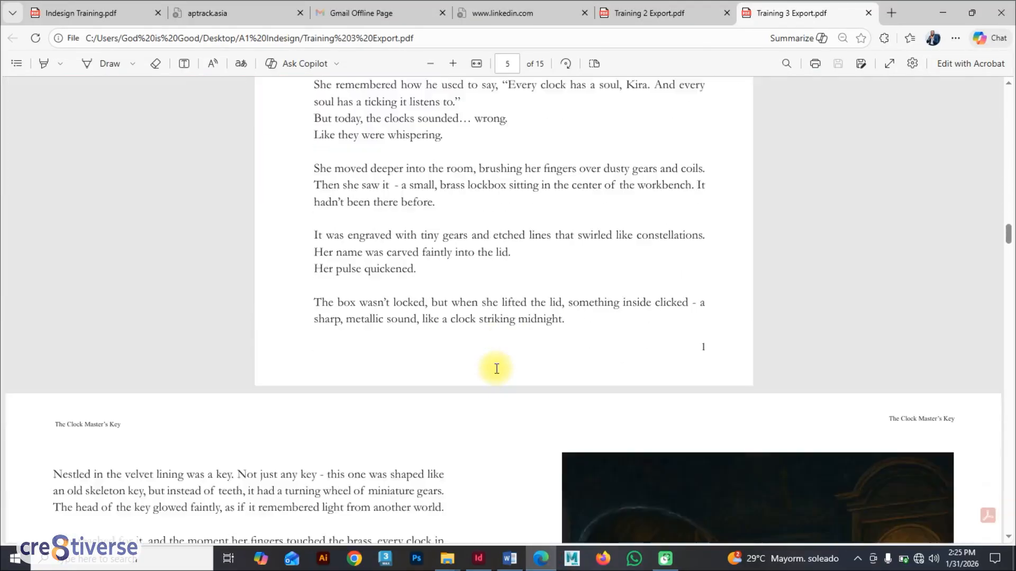
pyautogui.scroll(-20, 497, 369)
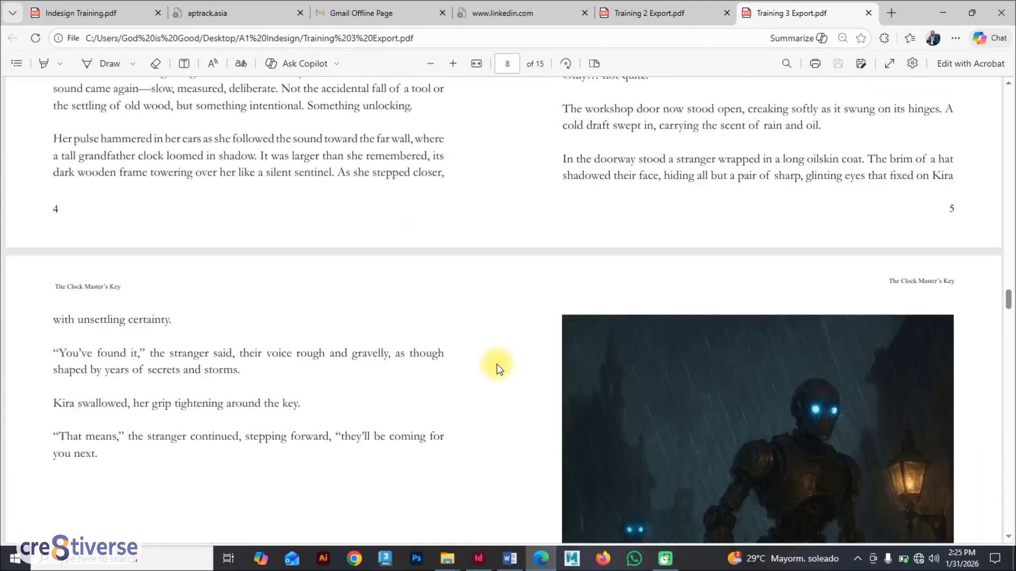
pyautogui.scroll(-5, 496, 364)
pyautogui.scroll(6, 498, 351)
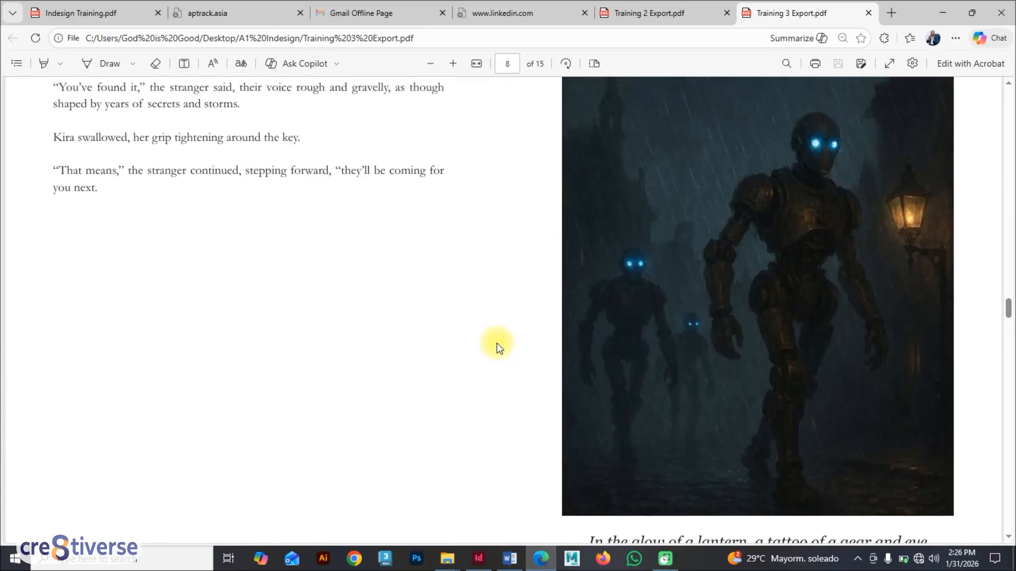
pyautogui.scroll(-5, 497, 346)
pyautogui.scroll(-6, 497, 344)
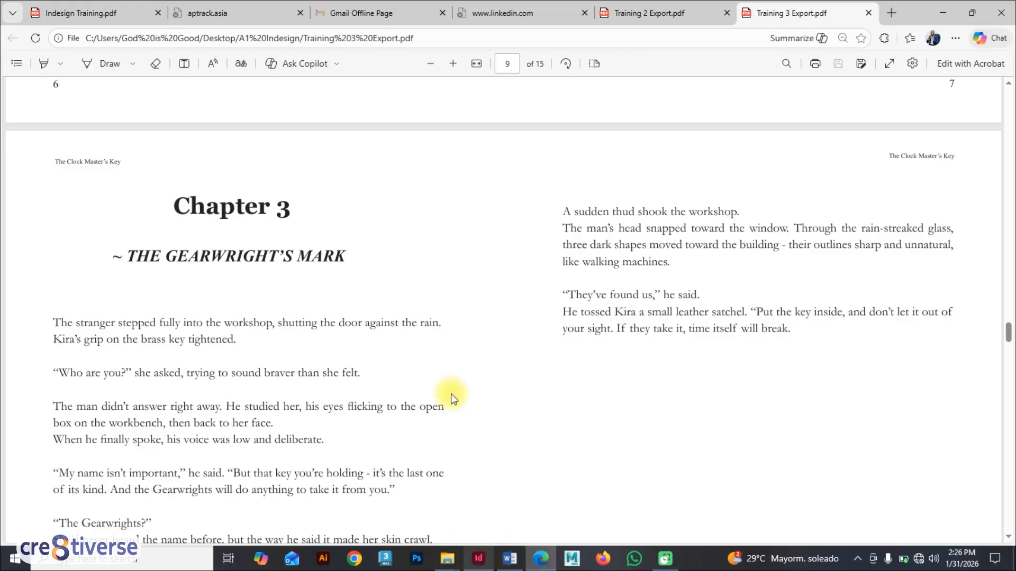
# Step: Switch to the Training 2 Export PDF and scroll back to its opening pages to compare the layouts
pyautogui.click(637, 15)
pyautogui.scroll(-15, 480, 288)
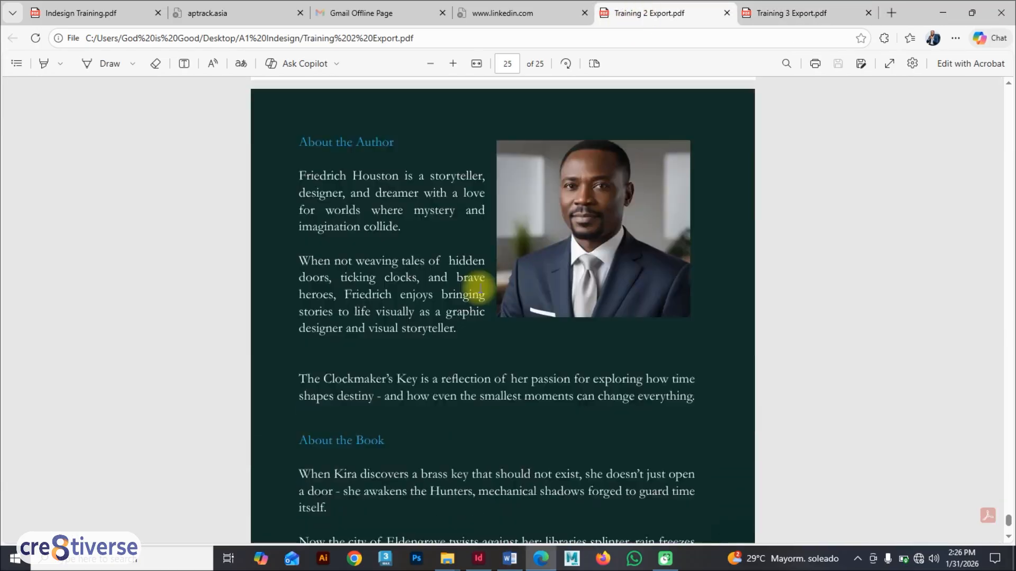
pyautogui.scroll(8, 465, 254)
pyautogui.scroll(4, 1005, 465)
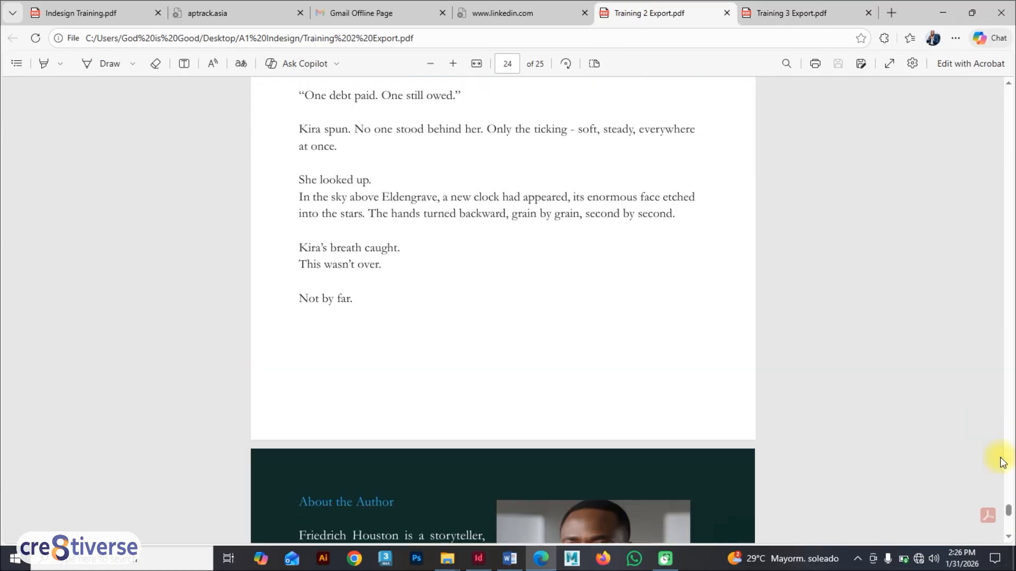
pyautogui.moveTo(1007, 505); pyautogui.dragTo(1008, 43)
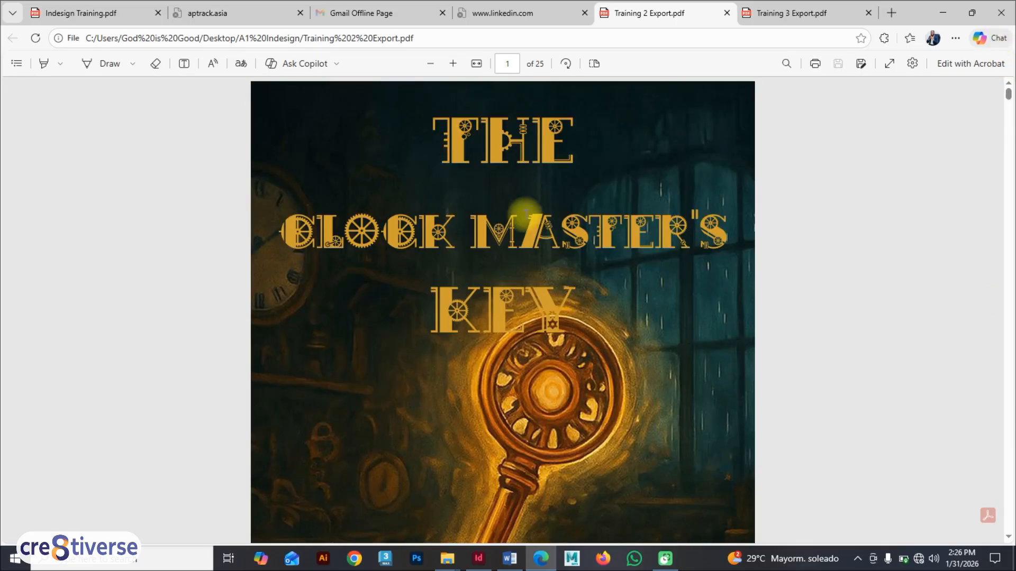
pyautogui.scroll(-10, 525, 211)
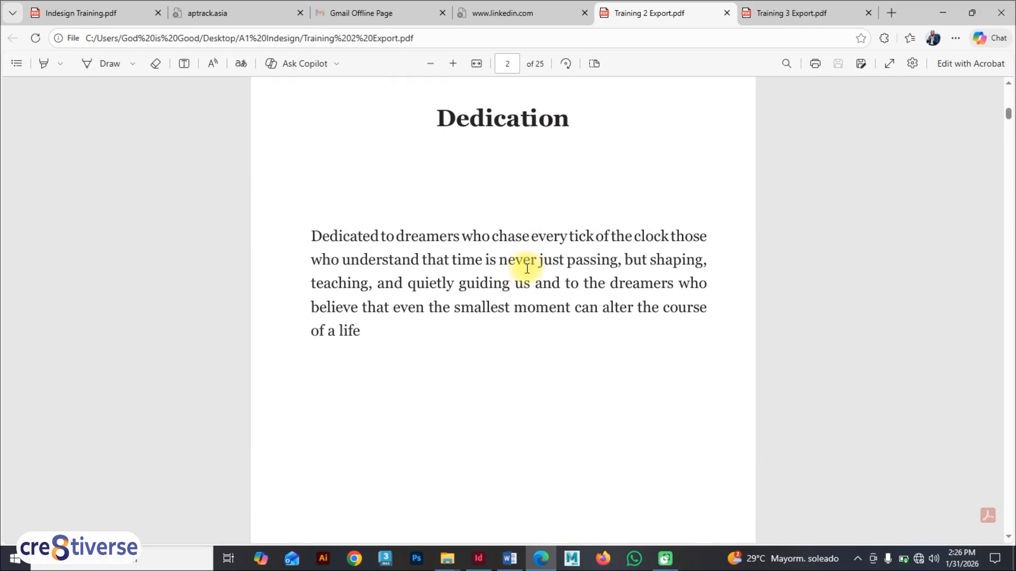
pyautogui.scroll(-5, 527, 268)
pyautogui.scroll(2, 522, 265)
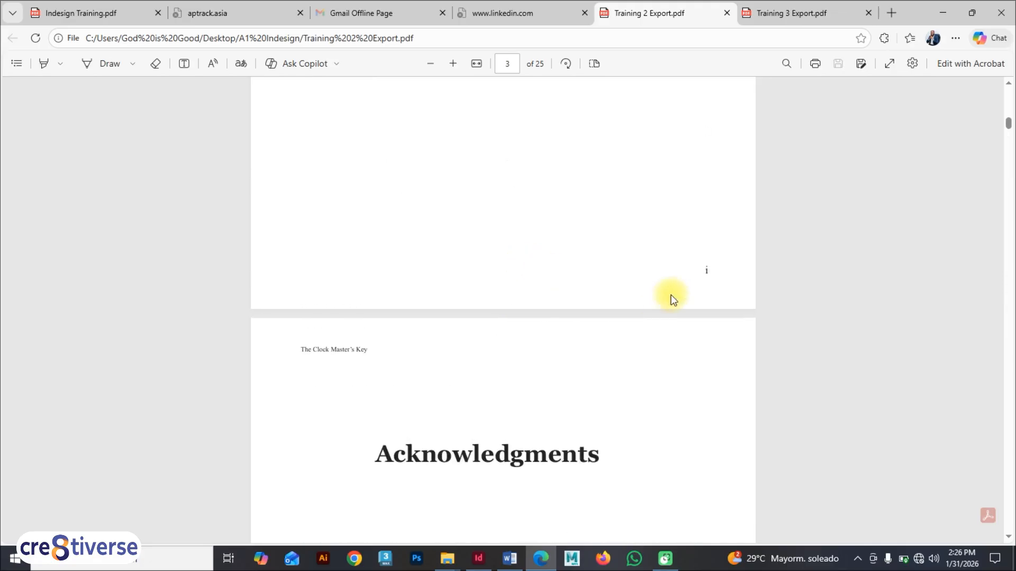
pyautogui.scroll(-1, 703, 260)
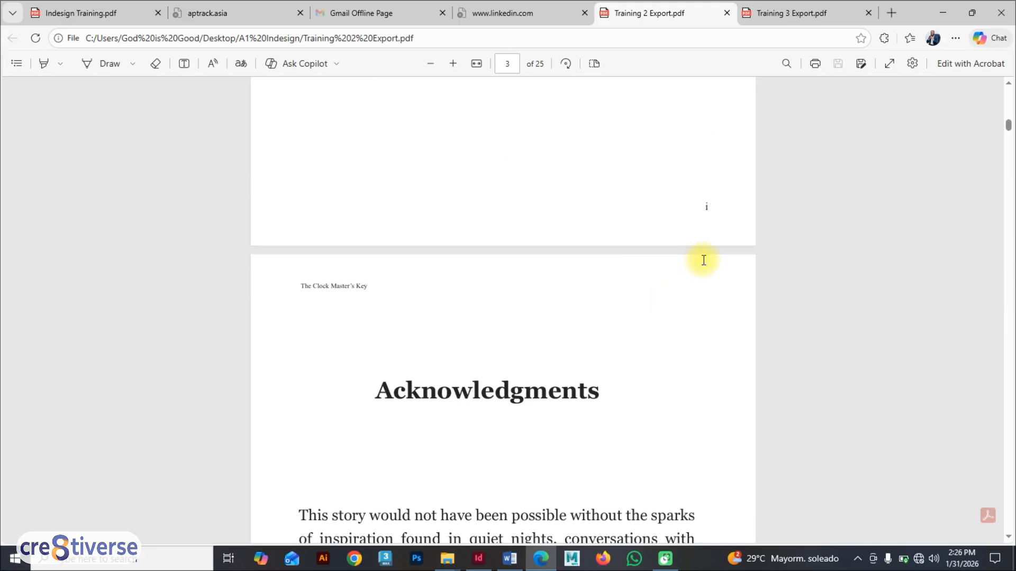